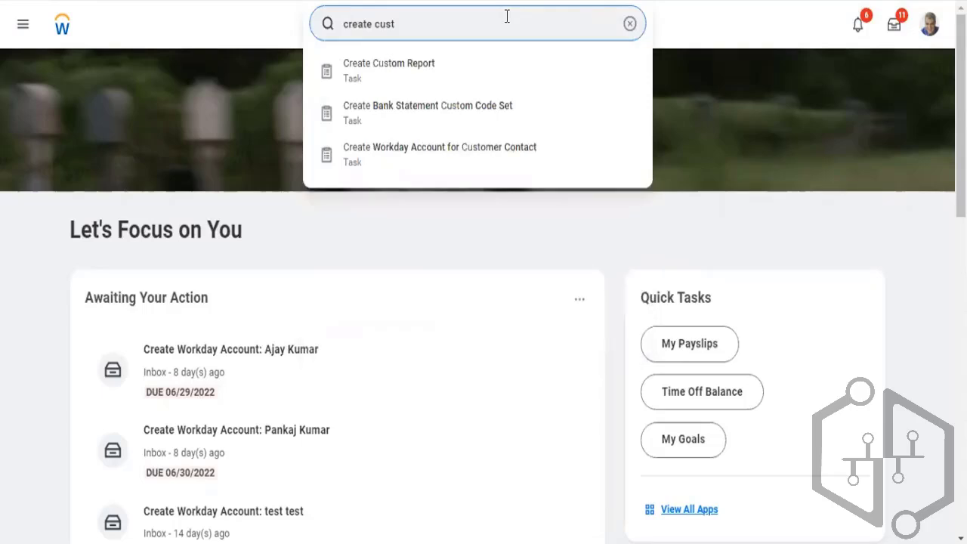
# - Start the Create Custom Report task and set the report type to Advanced
pyautogui.click(448, 72)
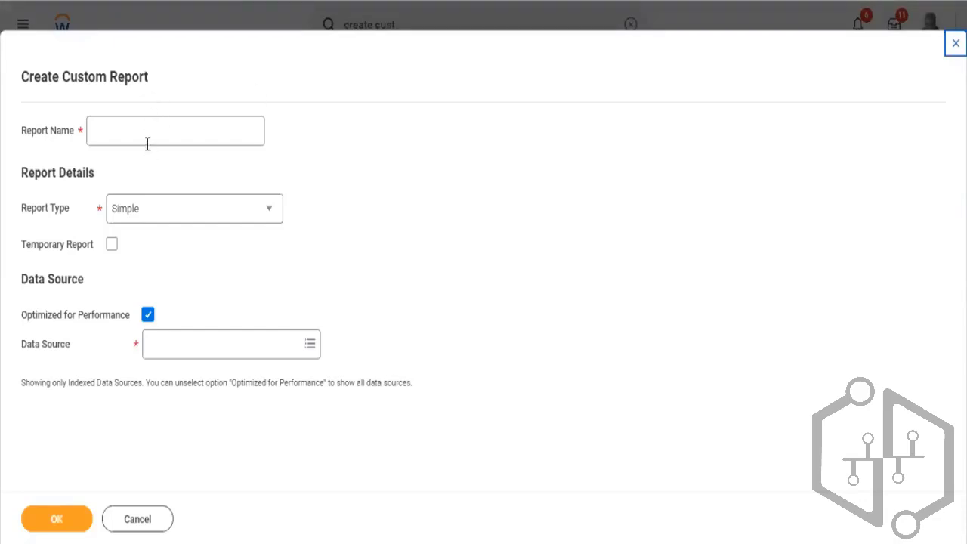
pyautogui.click(130, 215)
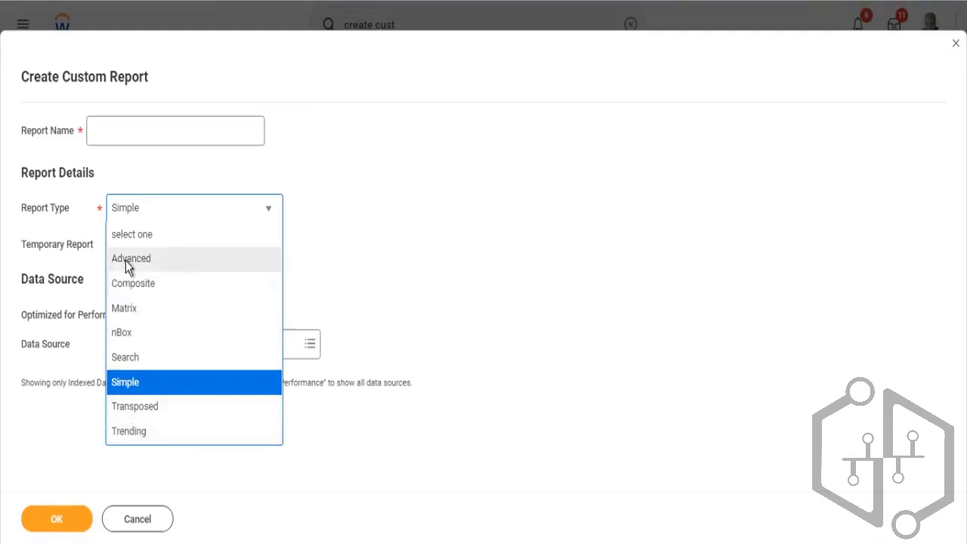
pyautogui.click(128, 265)
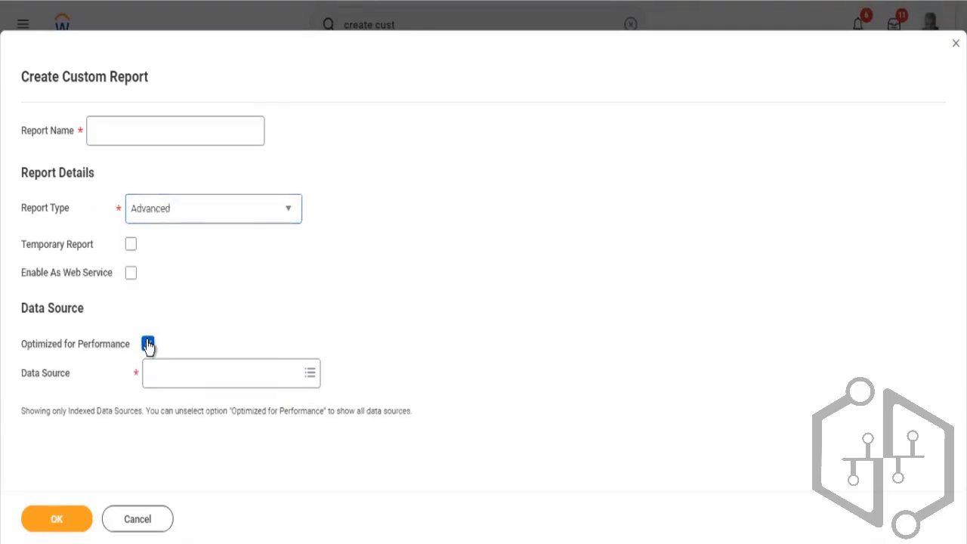
# - Turn off Optimized for Performance and set the data source to Trended Workers
pyautogui.click(148, 344)
pyautogui.click(166, 382)
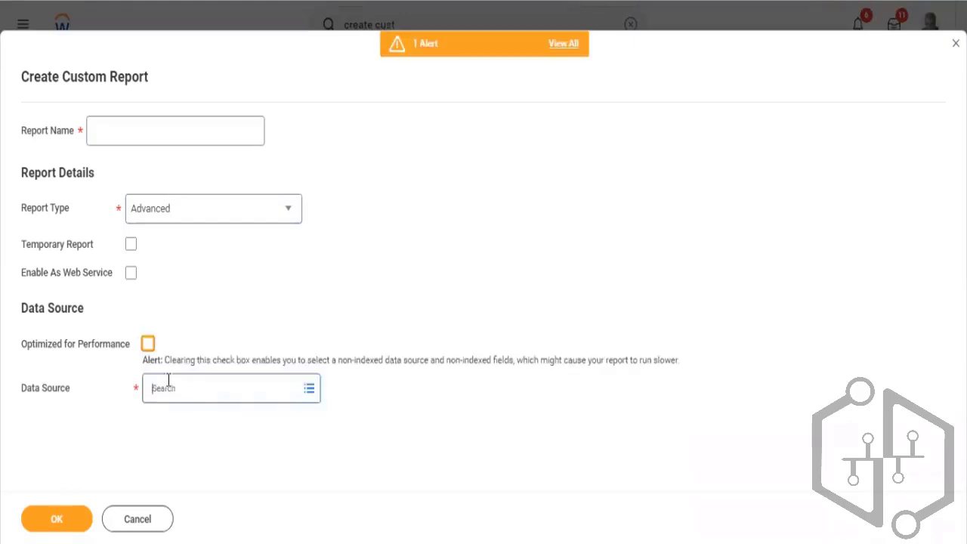
pyautogui.write('tre')
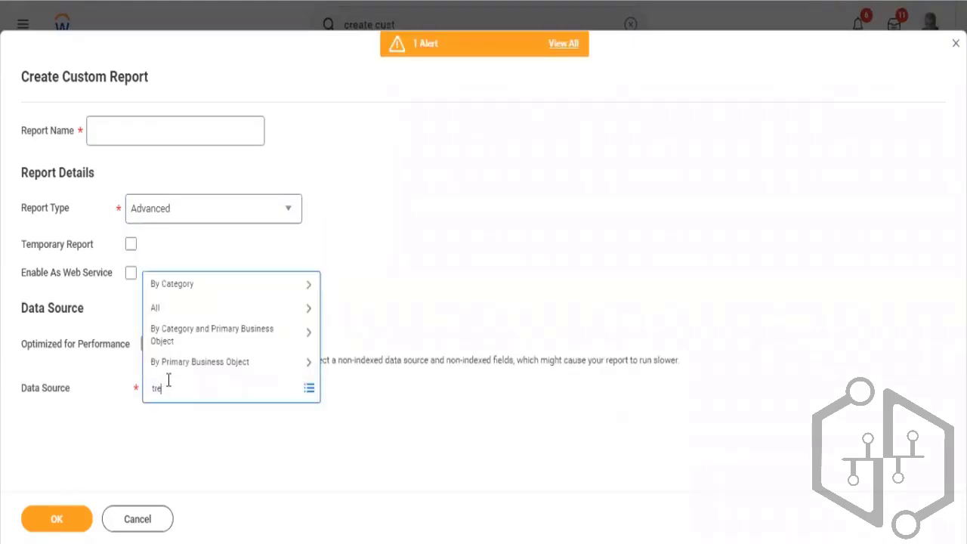
pyautogui.write('nded')
pyautogui.press('Return')
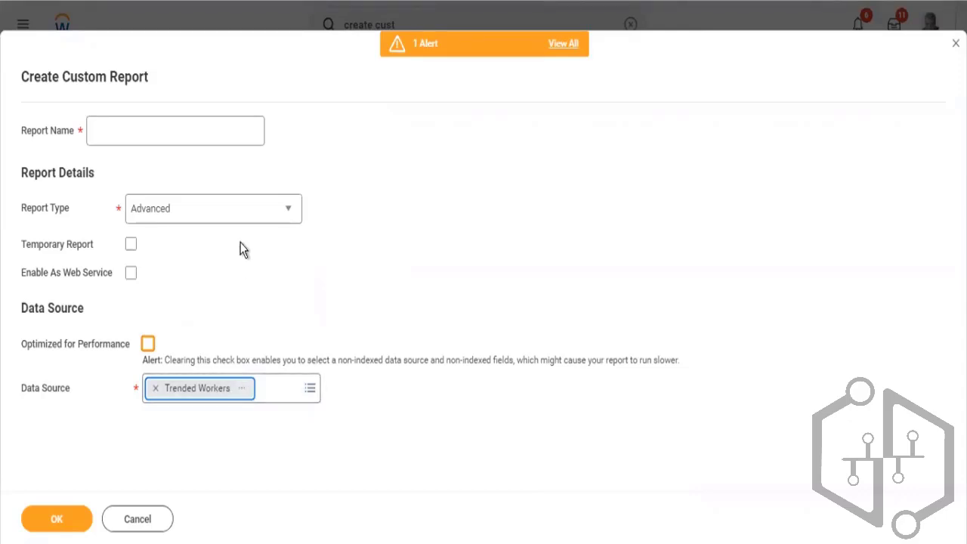
pyautogui.click(243, 223)
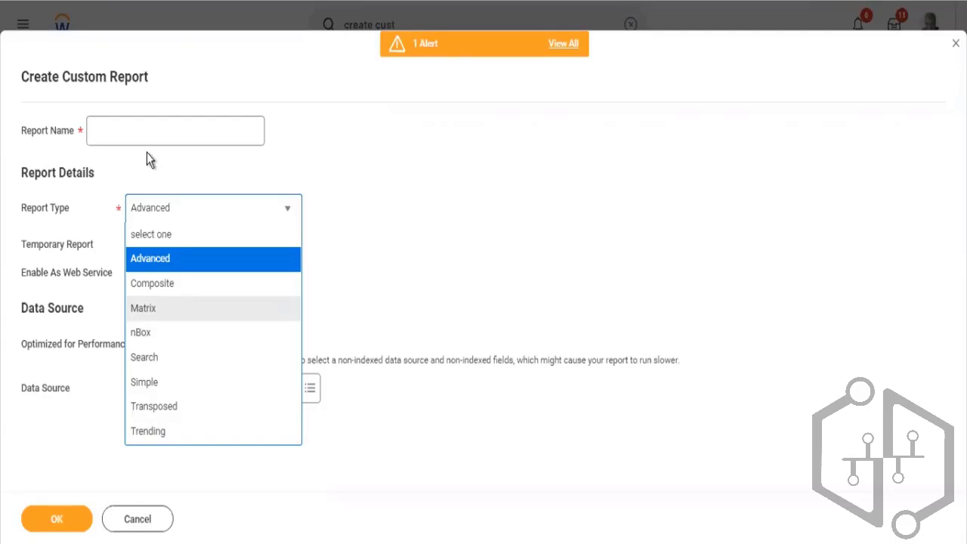
pyautogui.click(140, 184)
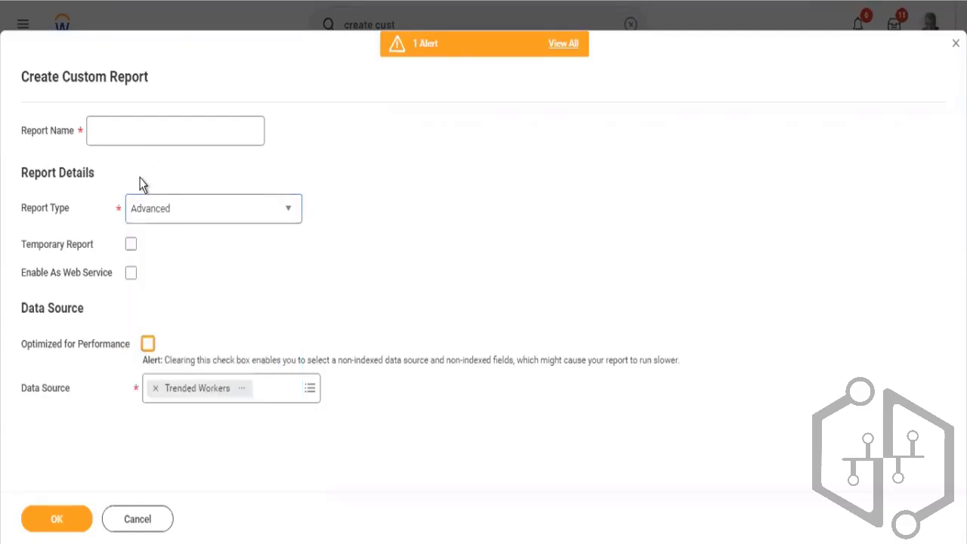
# - Name the report "RPT - Trended Future Terminations" and create it
pyautogui.click(163, 117)
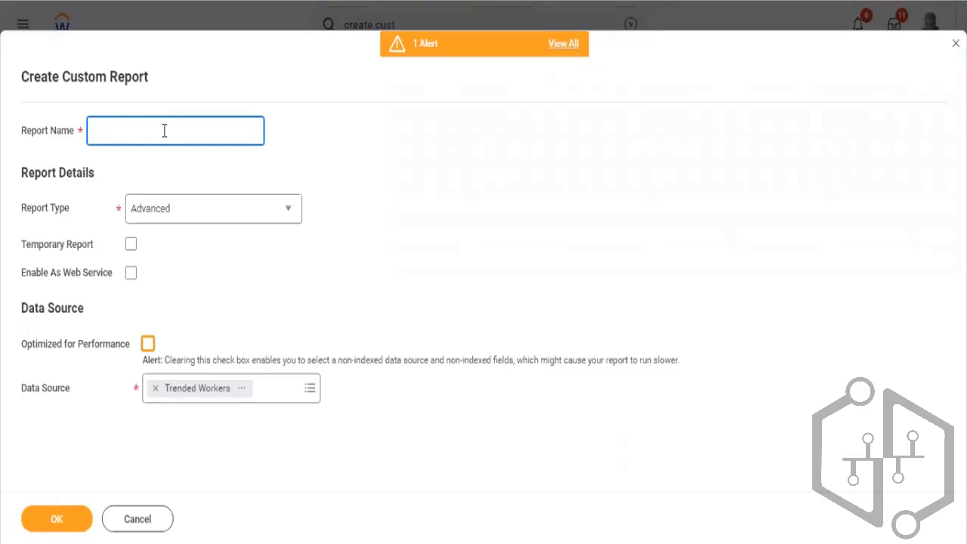
pyautogui.write('RPT - Trended Future Terminations')
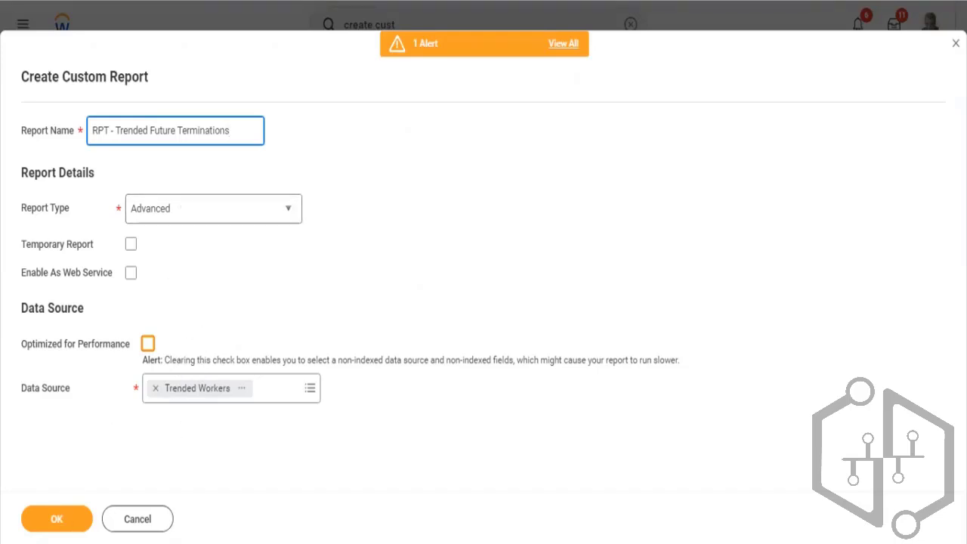
pyautogui.click(47, 519)
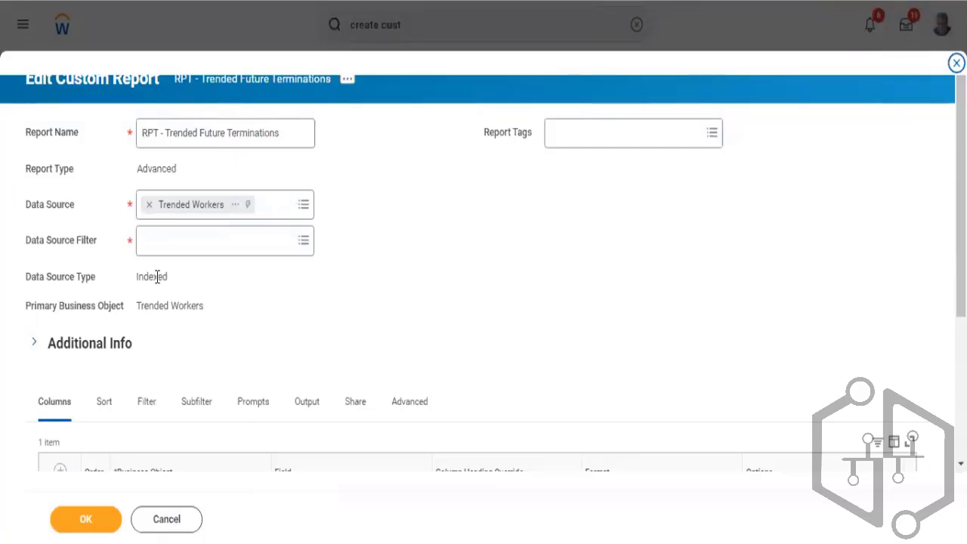
# - Set the report's data source filter to Default Filter
pyautogui.click(211, 231)
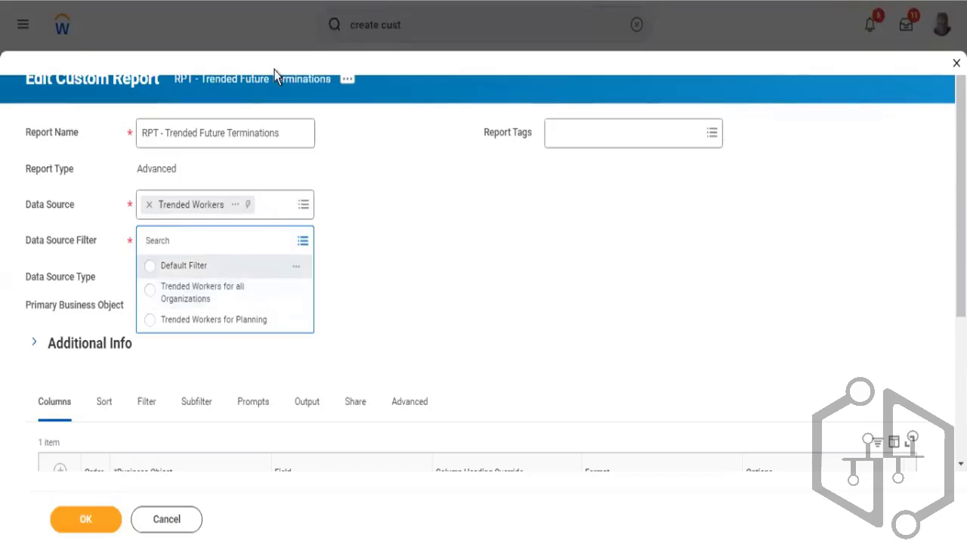
pyautogui.doubleClick(150, 268)
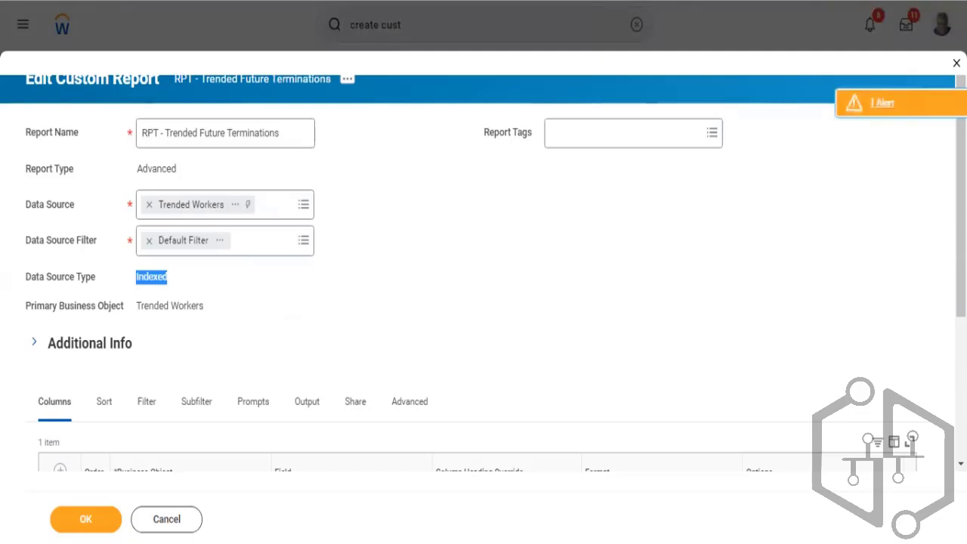
pyautogui.scroll(-3, 788, 199)
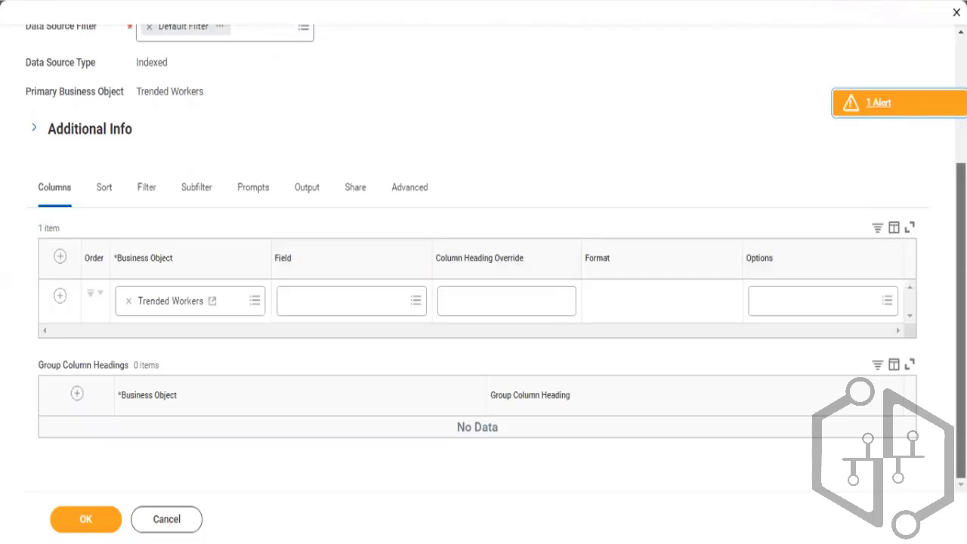
pyautogui.click(326, 297)
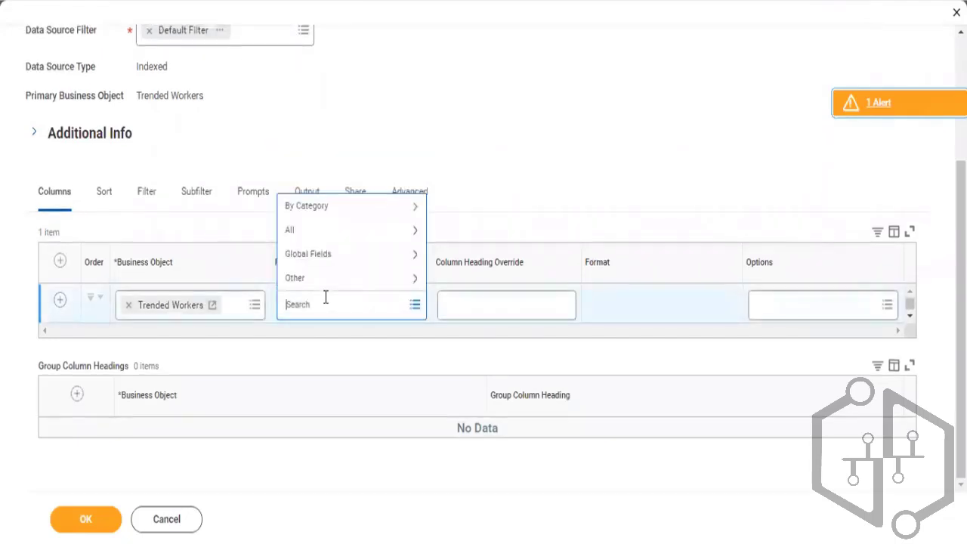
pyautogui.write('Worker')
pyautogui.press('Return')
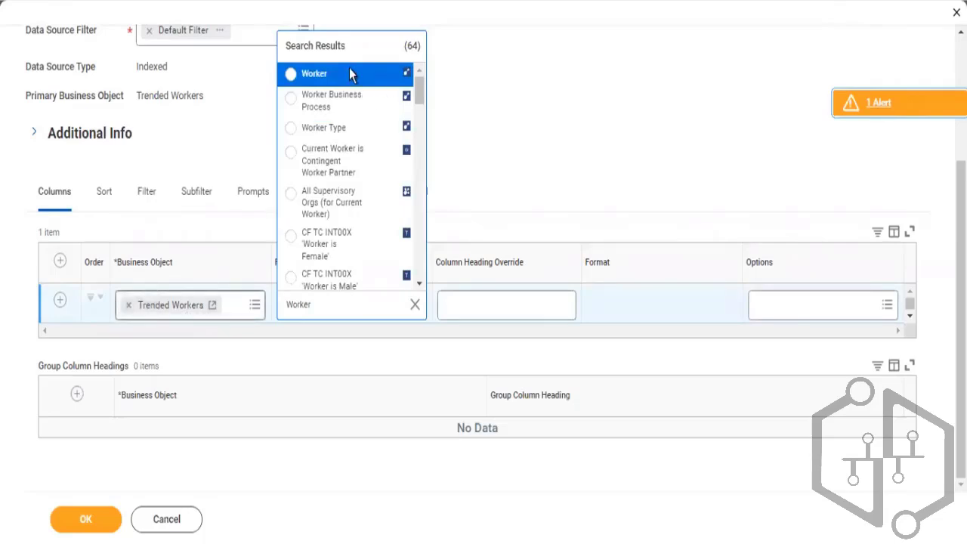
pyautogui.click(278, 325)
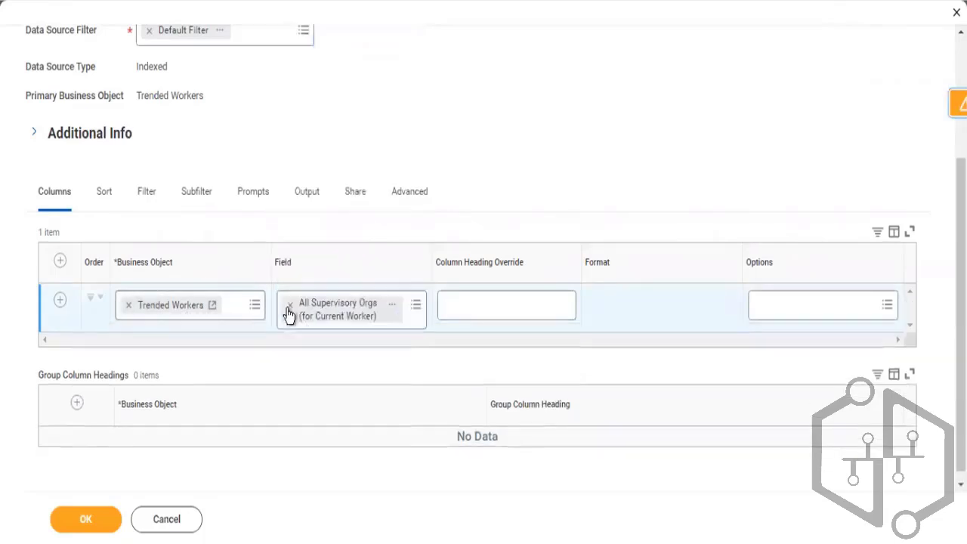
pyautogui.click(289, 305)
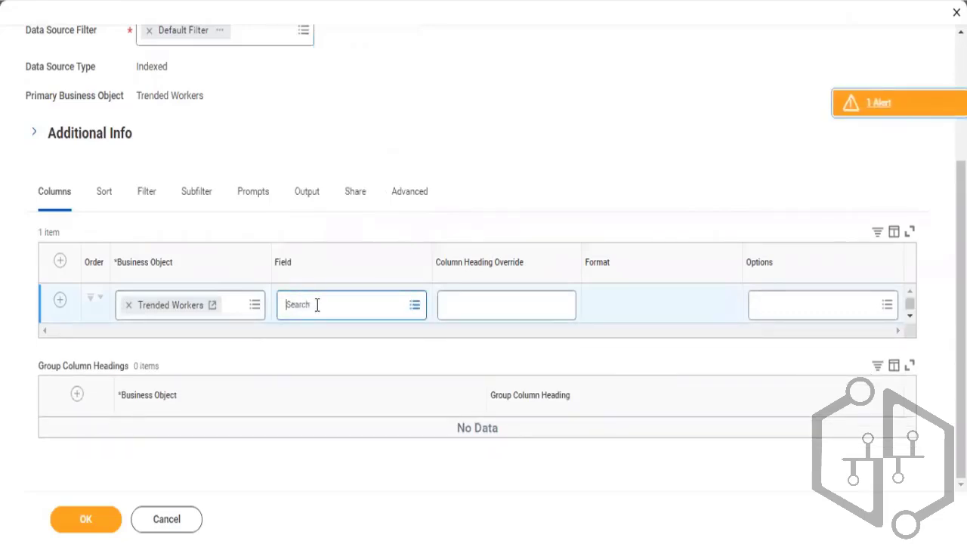
# - Find the Worker field and assign it to the first Trended Workers column row
pyautogui.write('worker')
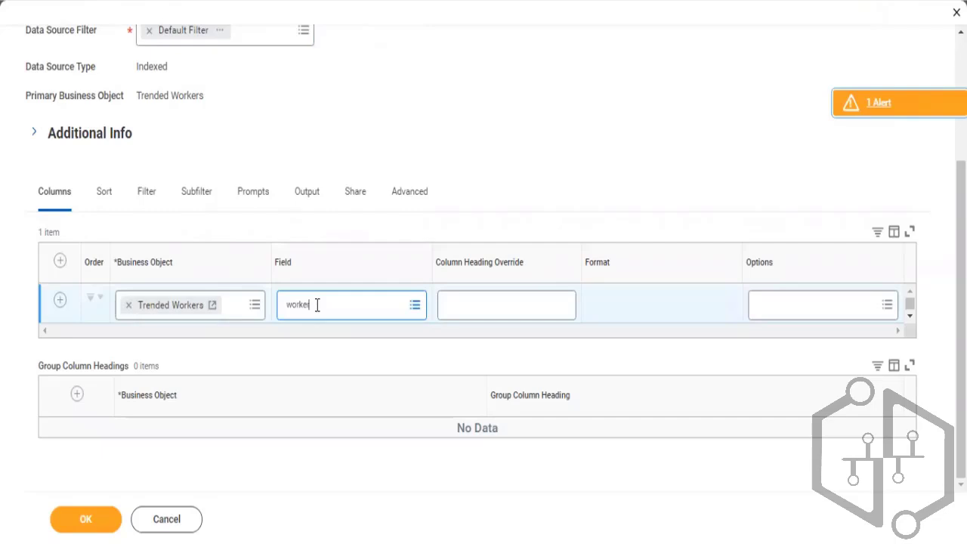
pyautogui.press('Return')
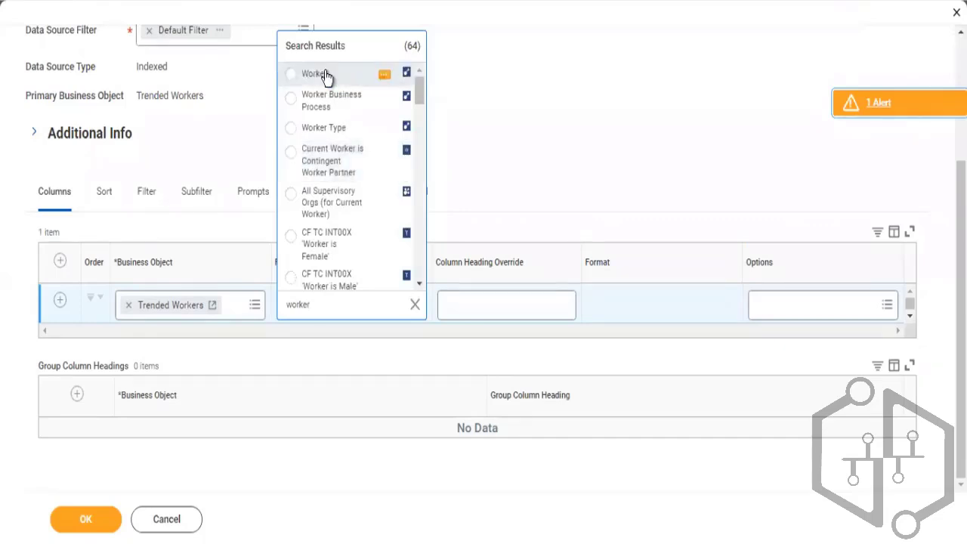
pyautogui.click(325, 76)
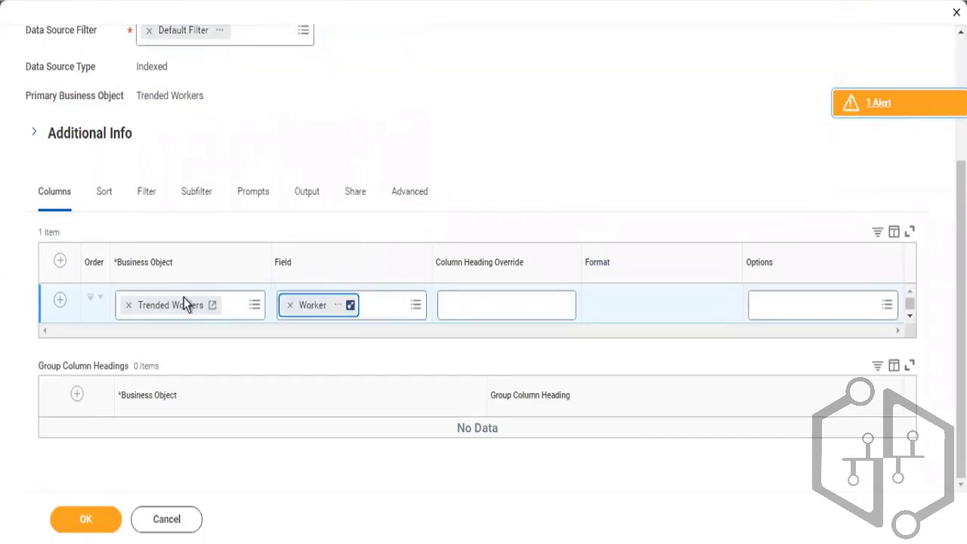
# - Add six more Trended Workers rows to the report's column list
pyautogui.click(61, 301)
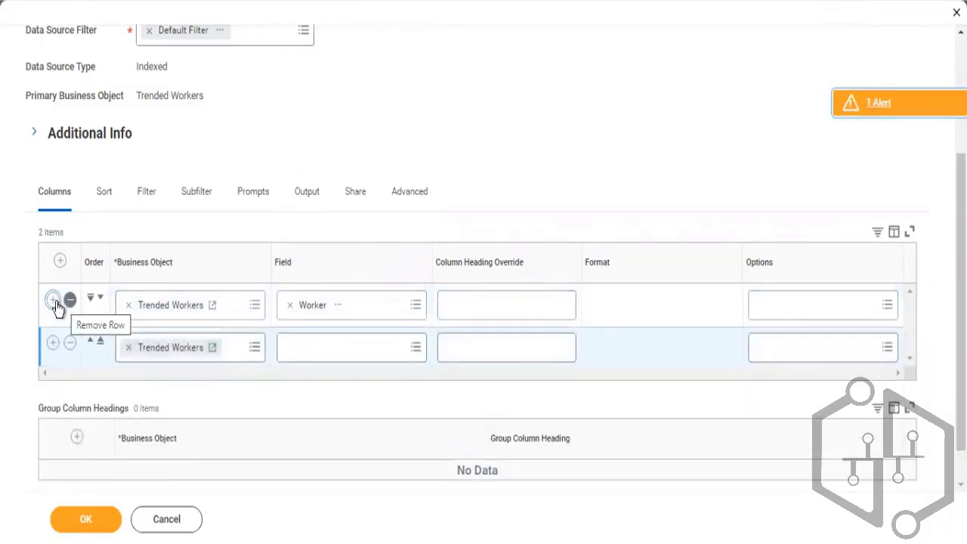
pyautogui.click(52, 302)
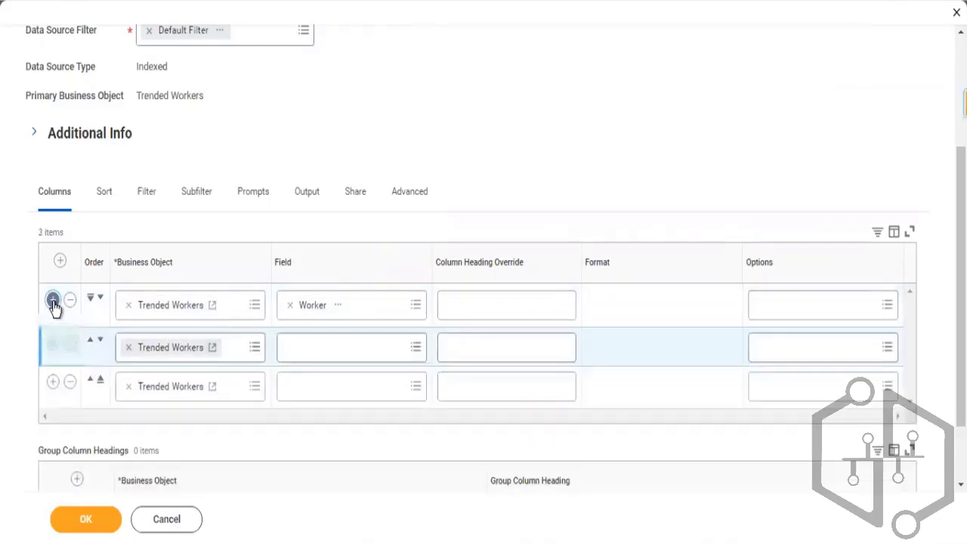
pyautogui.click(53, 301)
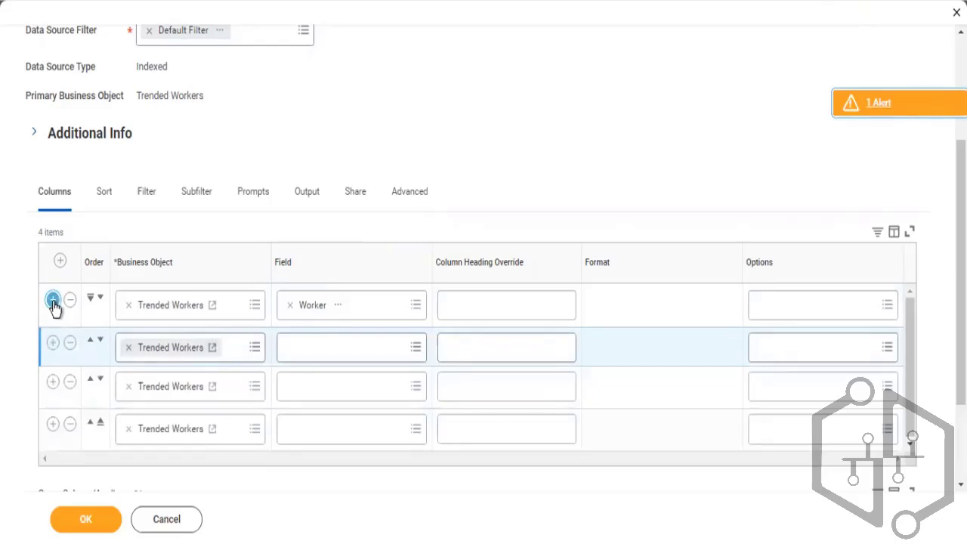
pyautogui.click(53, 302)
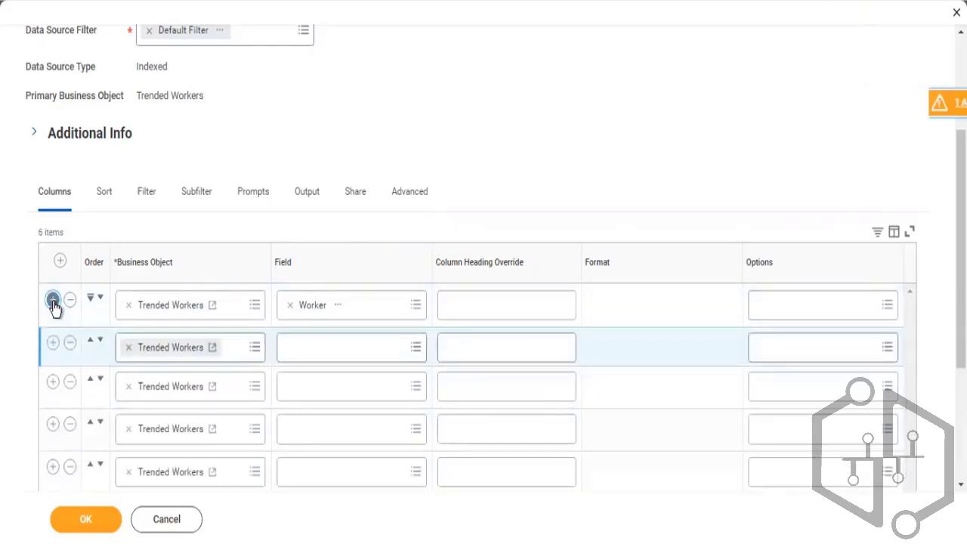
pyautogui.click(53, 301)
pyautogui.click(53, 301)
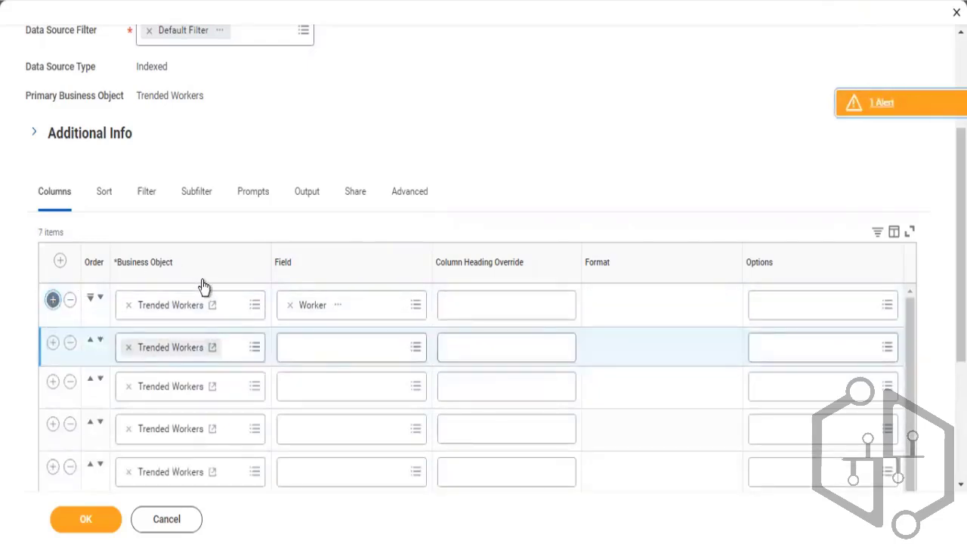
# - Assign the Record Date field to the second column row and Termination Reason to the third
pyautogui.click(337, 348)
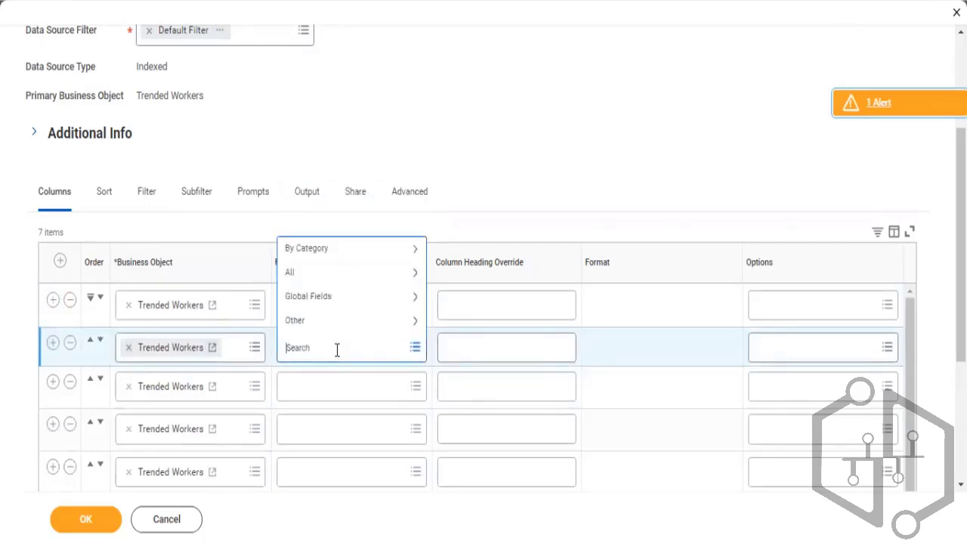
pyautogui.write('record date')
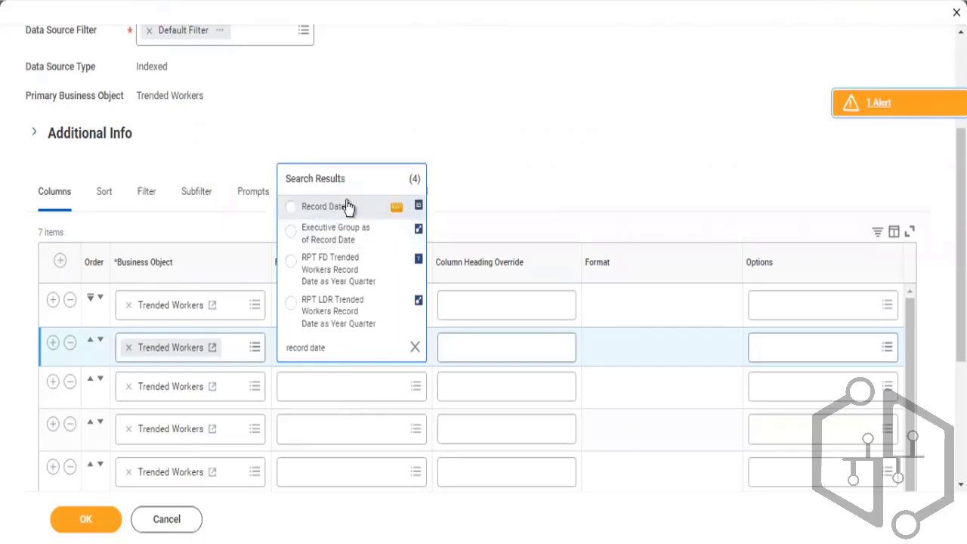
pyautogui.click(337, 393)
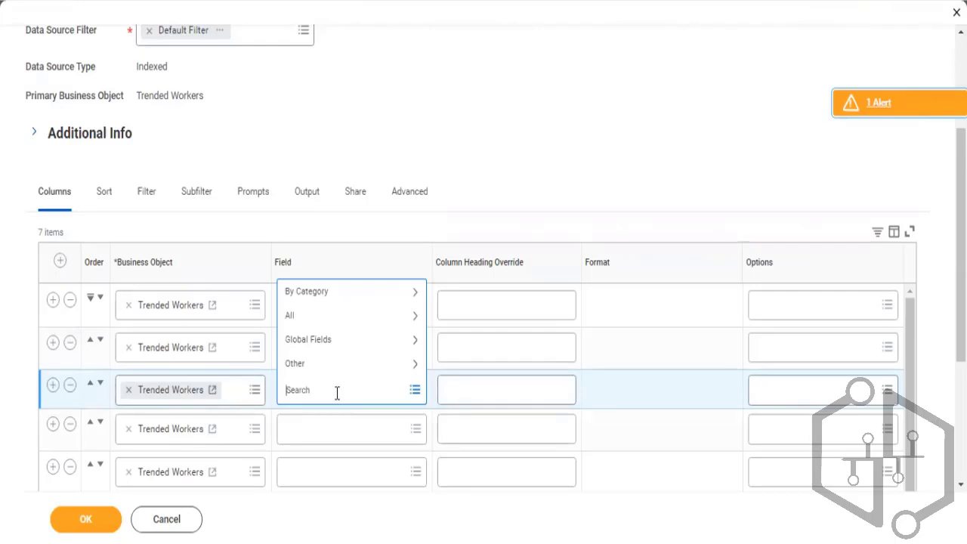
pyautogui.write('te')
pyautogui.write('termina')
pyautogui.write('tion')
pyautogui.write('reason')
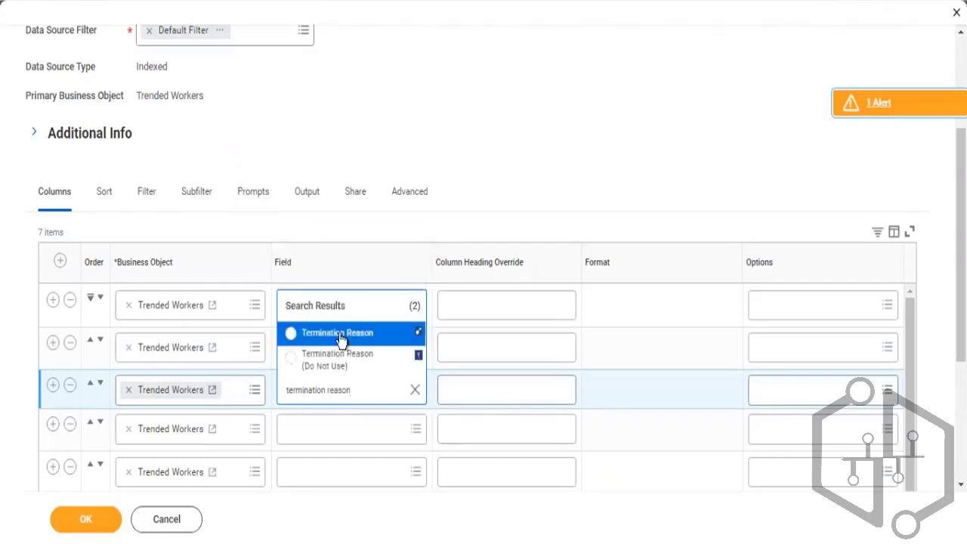
pyautogui.click(339, 334)
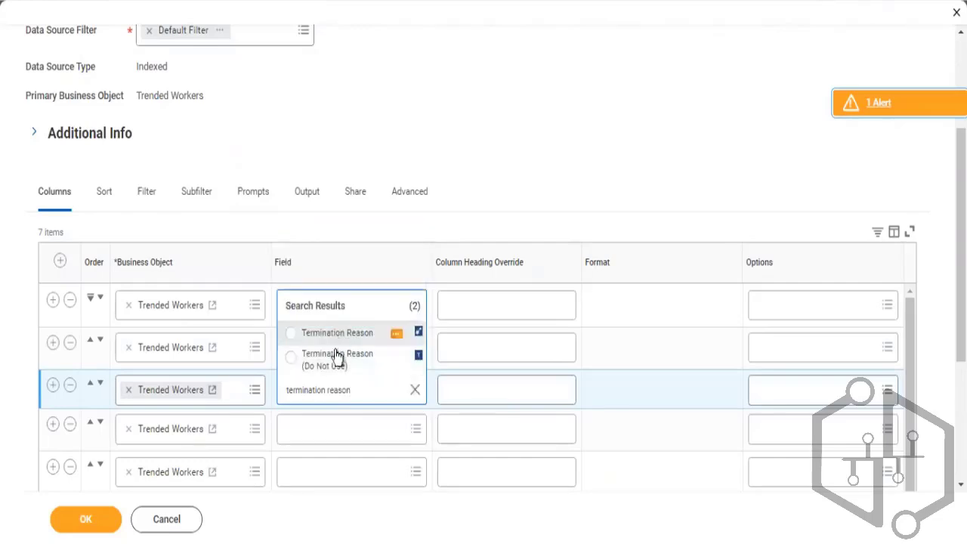
# - Assign the Employee Type field to the fourth column row
pyautogui.click(318, 431)
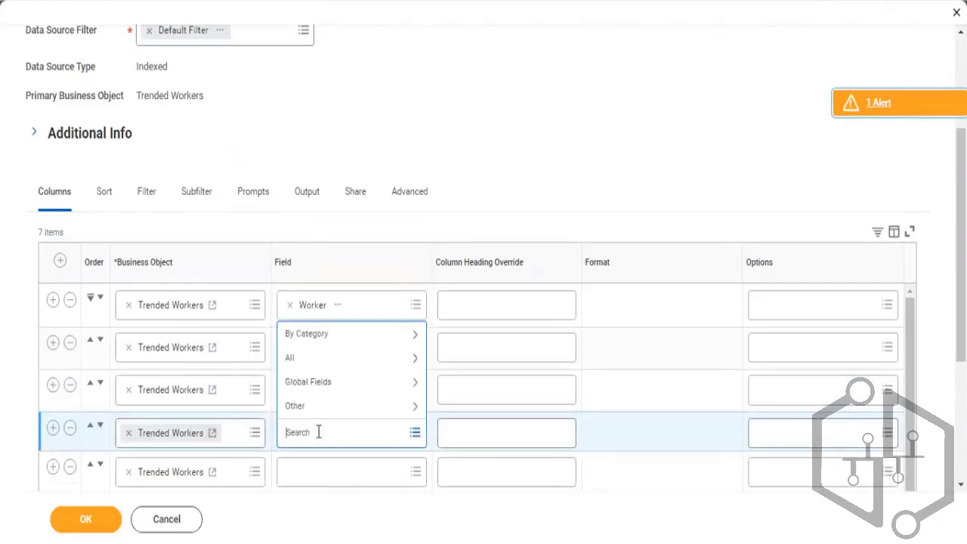
pyautogui.write('Employee Type')
pyautogui.press('Return')
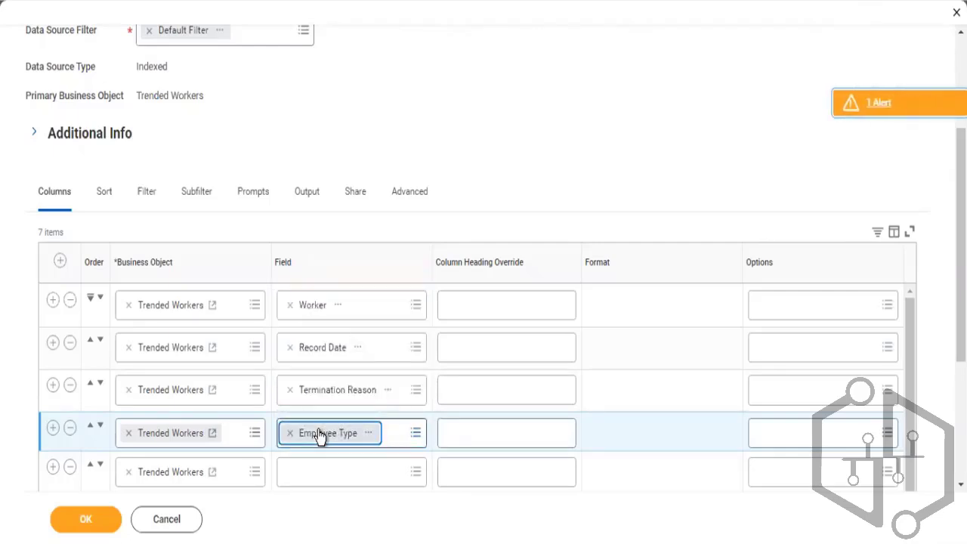
# - Assign the Job Profile field to the fifth Trended Workers column row
pyautogui.click(304, 476)
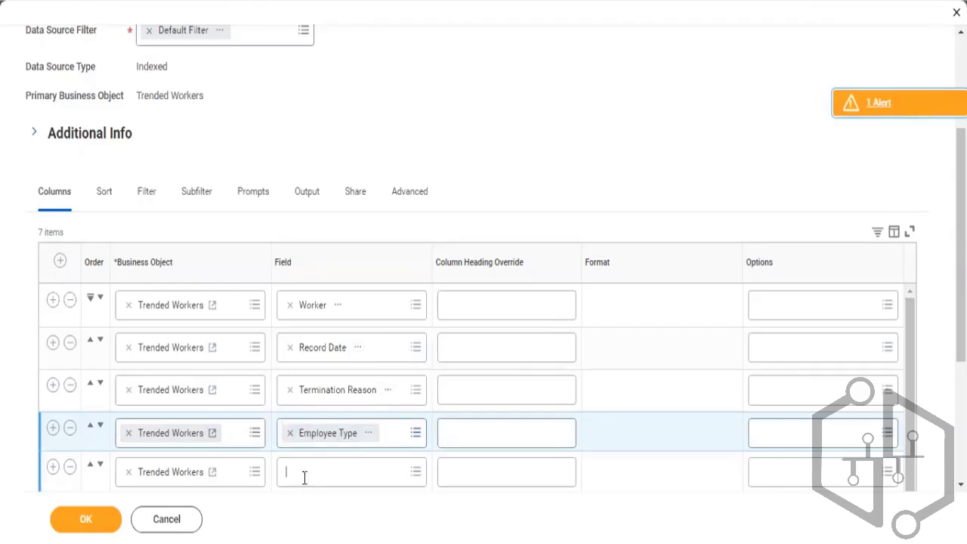
pyautogui.write('Jo')
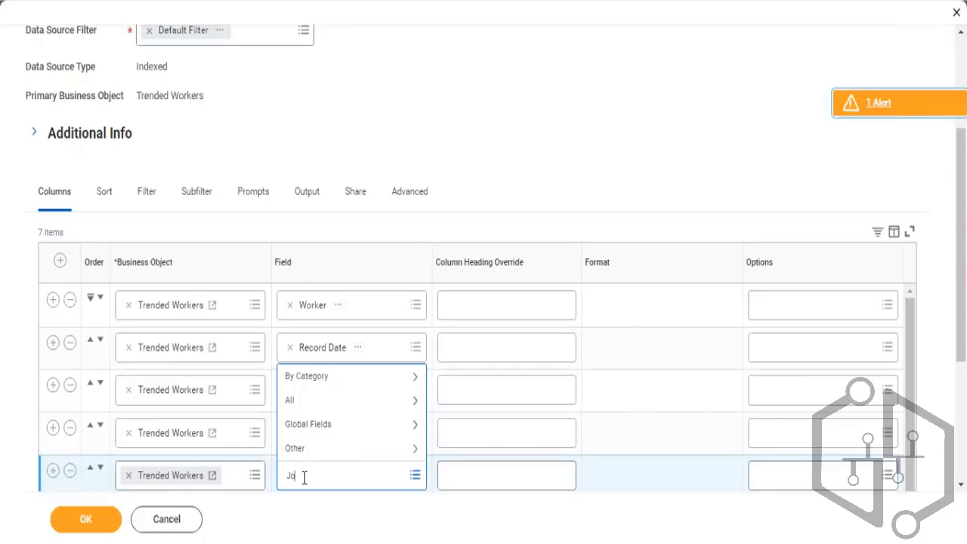
pyautogui.write('b')
pyautogui.write(' Info')
pyautogui.write('file')
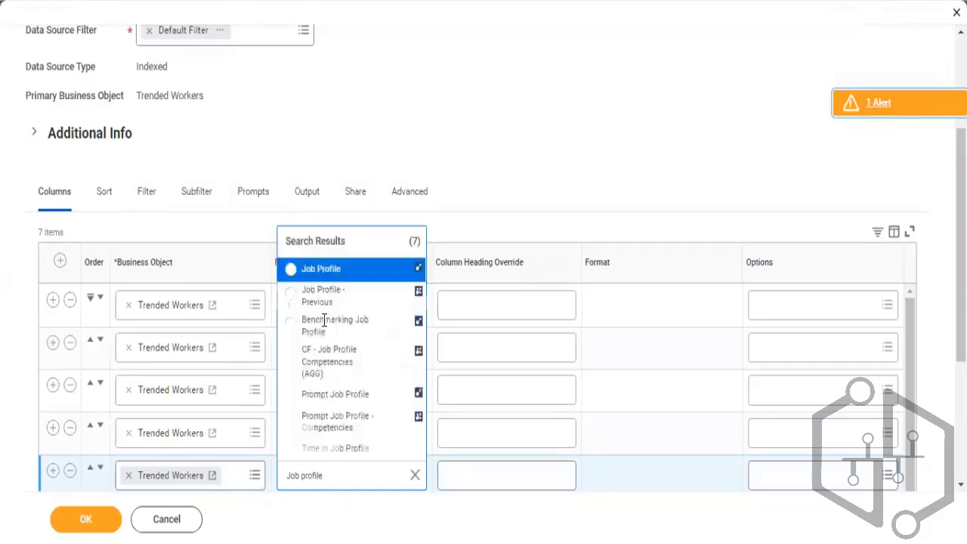
pyautogui.press('Return')
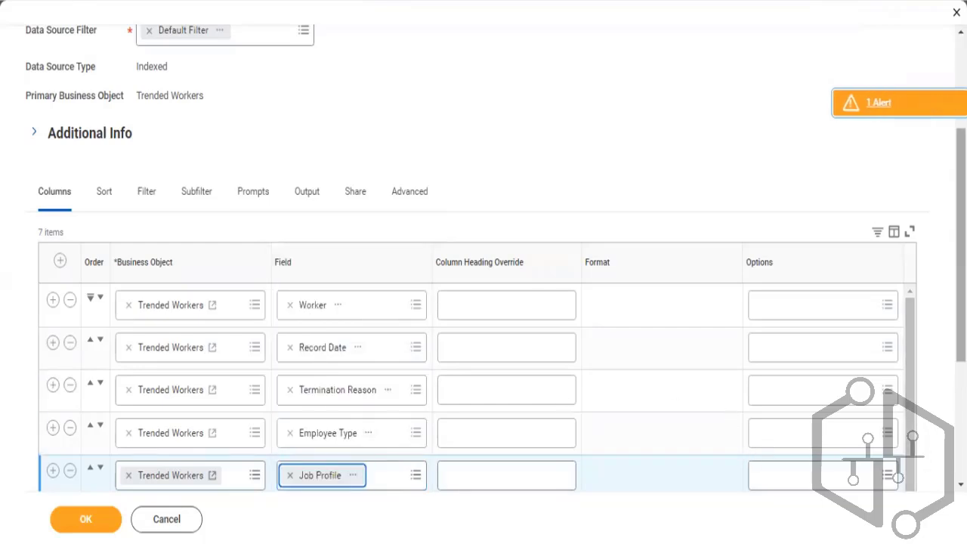
# - Assign the Employee Type field to the sixth Trended Workers column row
pyautogui.scroll(-3, 484, 302)
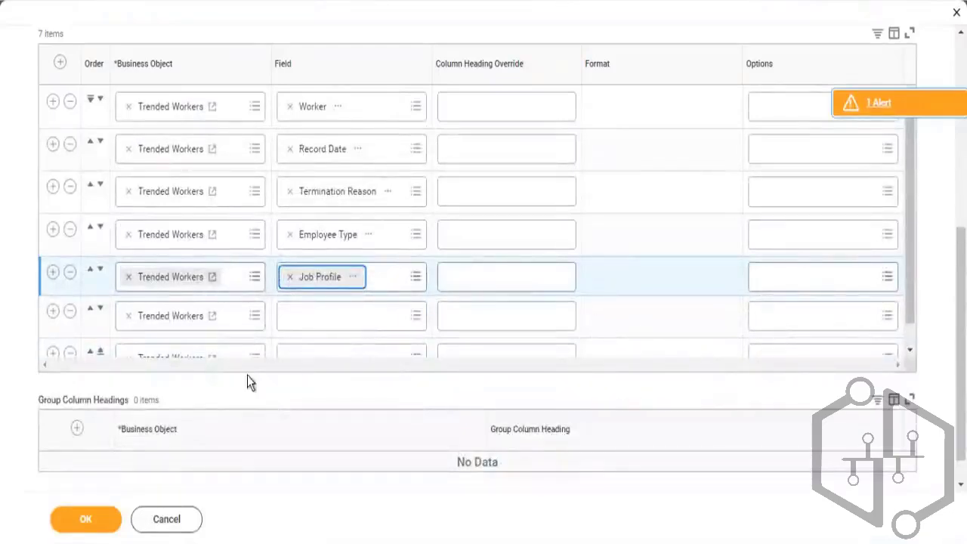
pyautogui.click(315, 316)
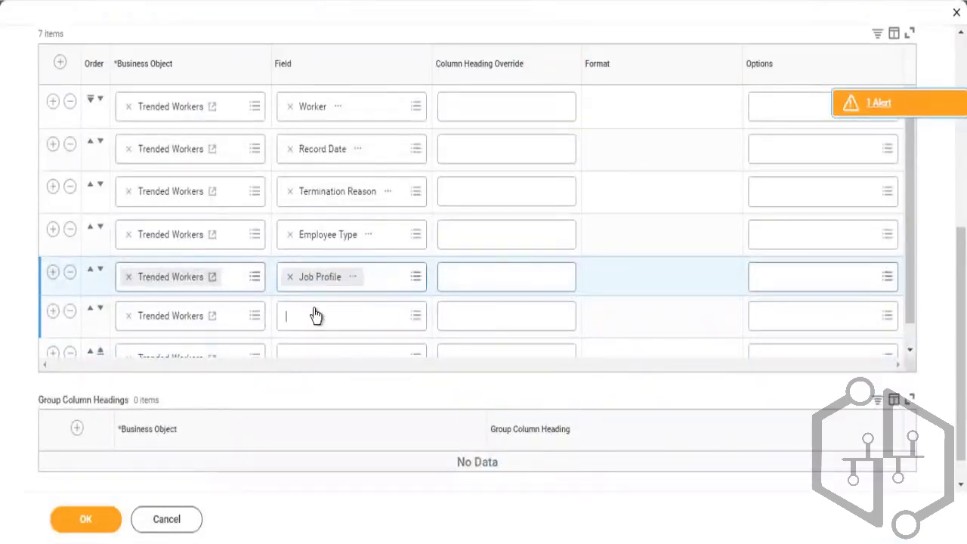
pyautogui.click(315, 309)
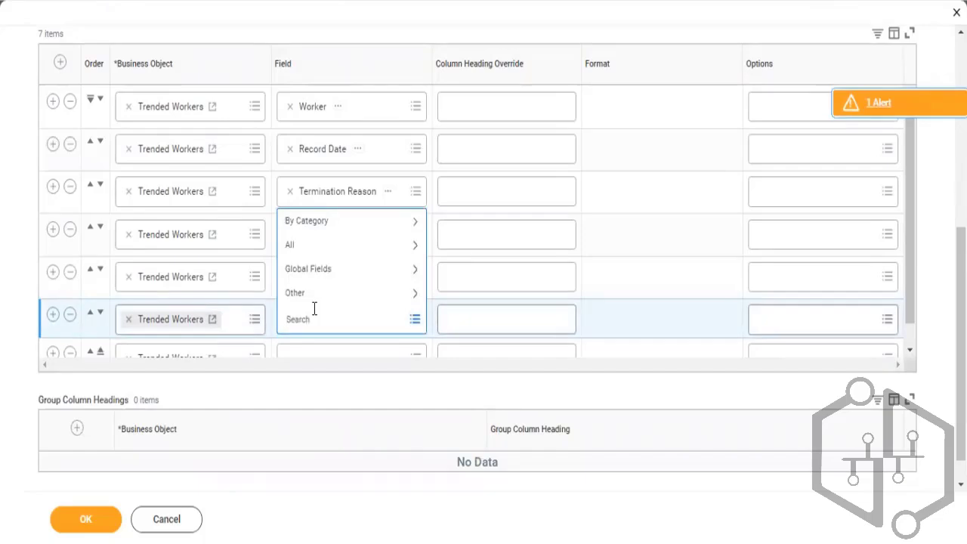
pyautogui.write('Employee Type')
pyautogui.press('Return')
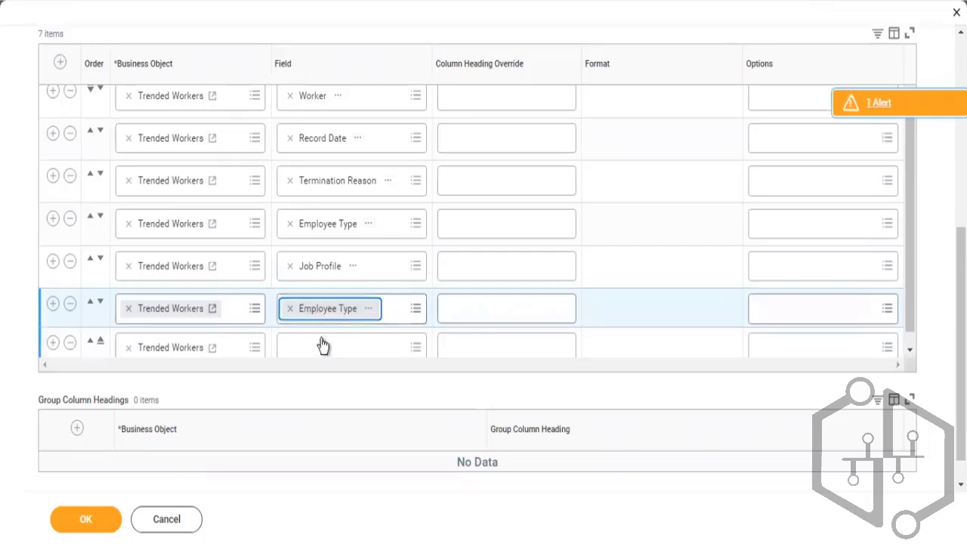
# - Search for the supervisory fields and assign Supervisory Organization to the seventh column row
pyautogui.click(324, 344)
pyautogui.write('su')
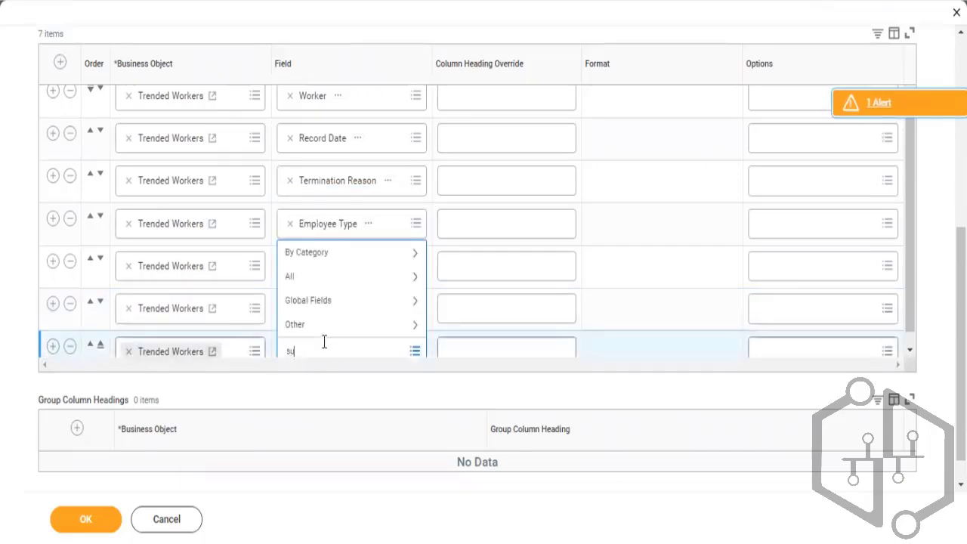
pyautogui.write('pervis')
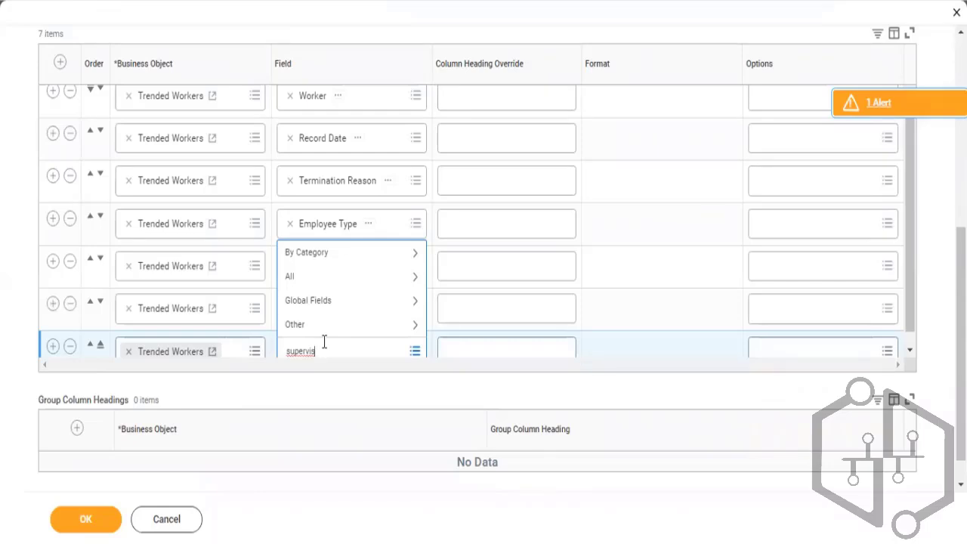
pyautogui.write('oryo')
pyautogui.hotkey('ctrl', 'z')
pyautogui.write('supervisory')
pyautogui.press('Return')
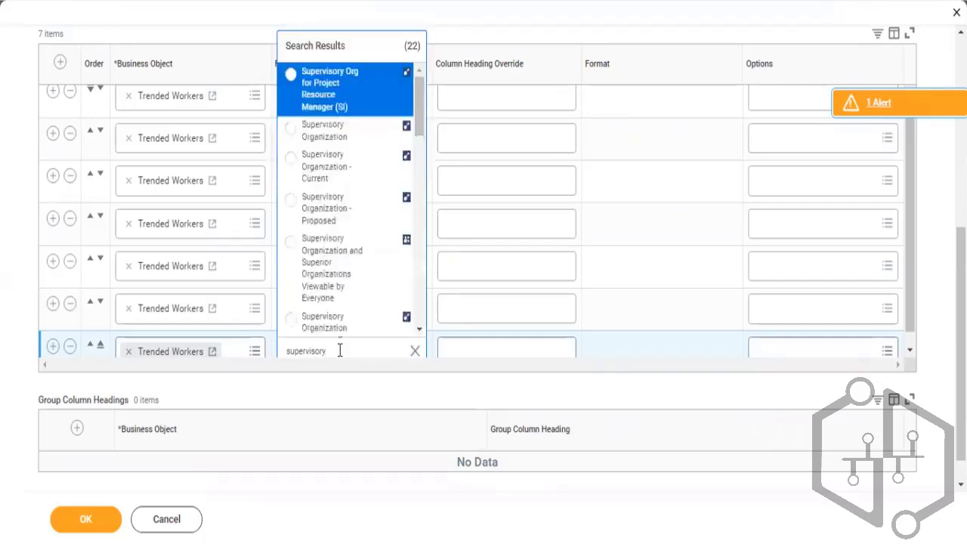
pyautogui.click(346, 136)
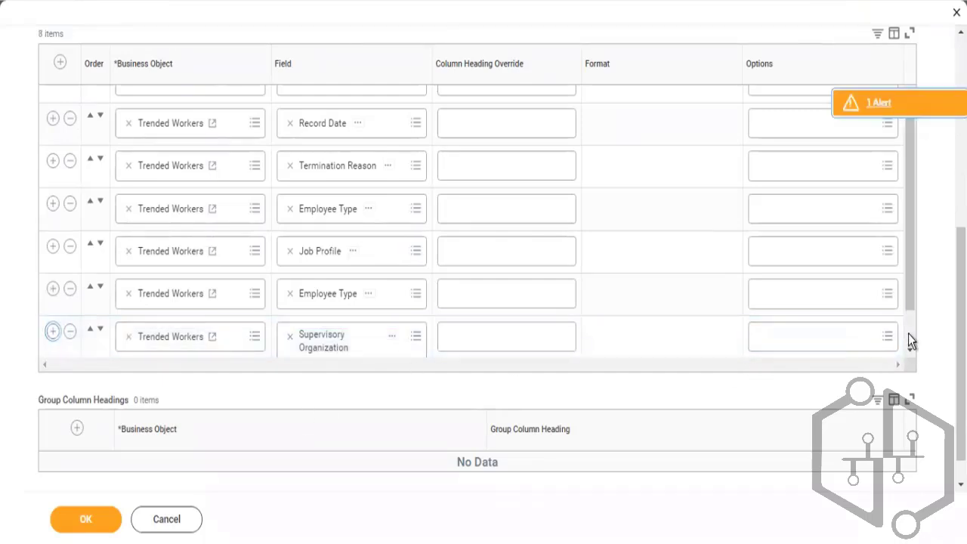
# - Find the Cost Center field and assign it to the eighth Trended Workers column row
pyautogui.scroll(-1, 909, 335)
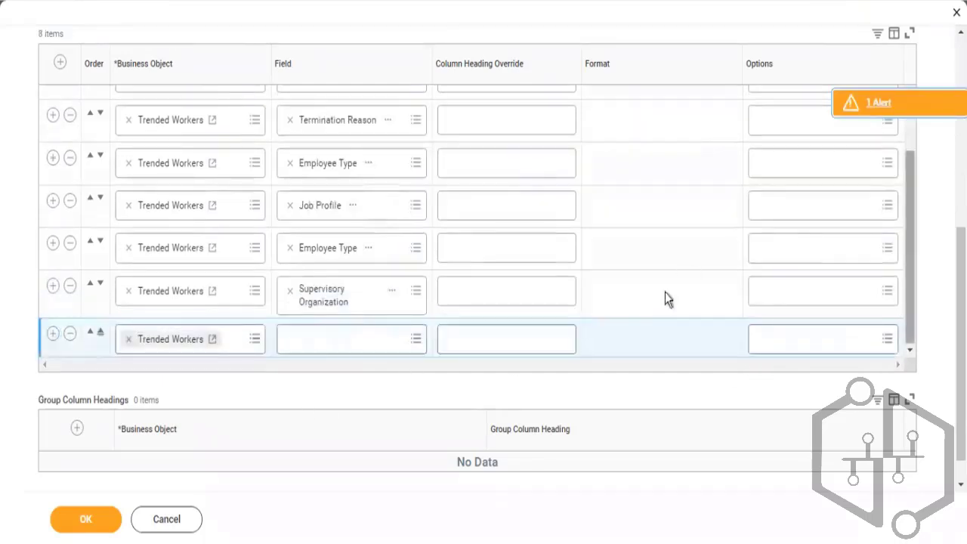
pyautogui.click(326, 353)
pyautogui.write('co')
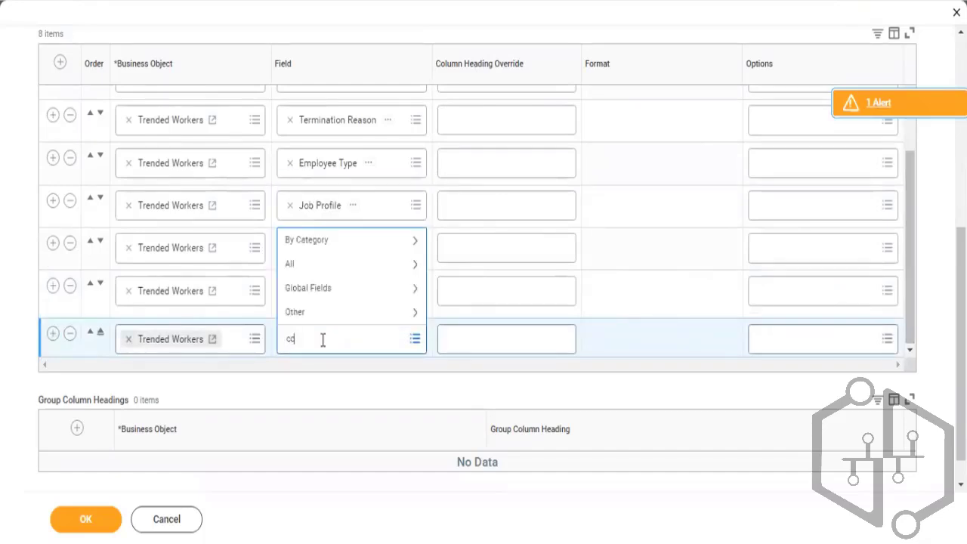
pyautogui.write('st cente')
pyautogui.press('Return')
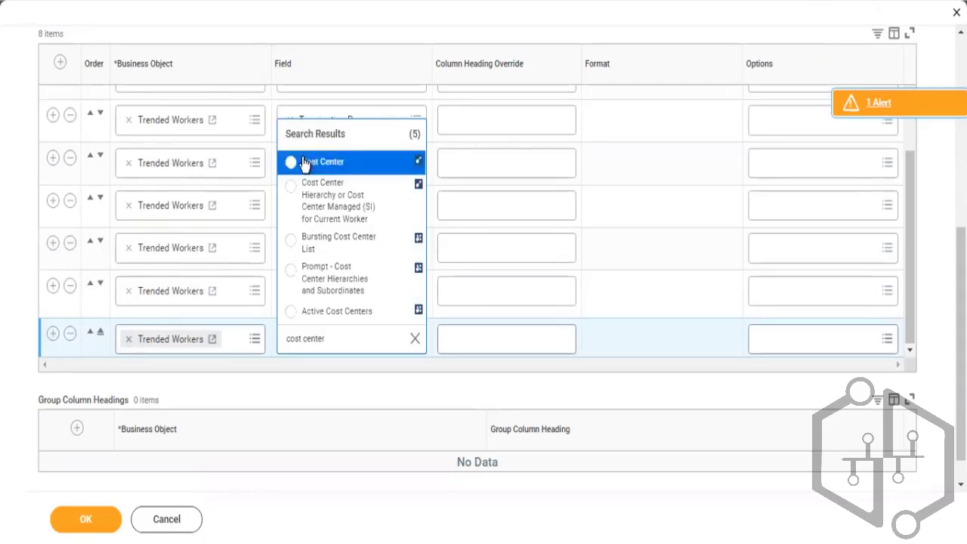
pyautogui.click(305, 165)
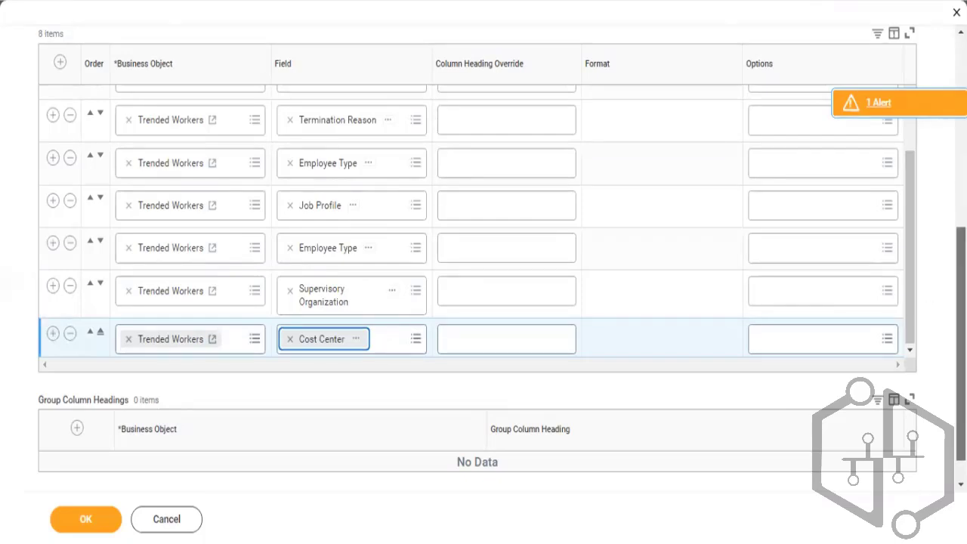
# - Add a first And condition to the report's filter on instances, using the Record Type field
pyautogui.scroll(5, 741, 188)
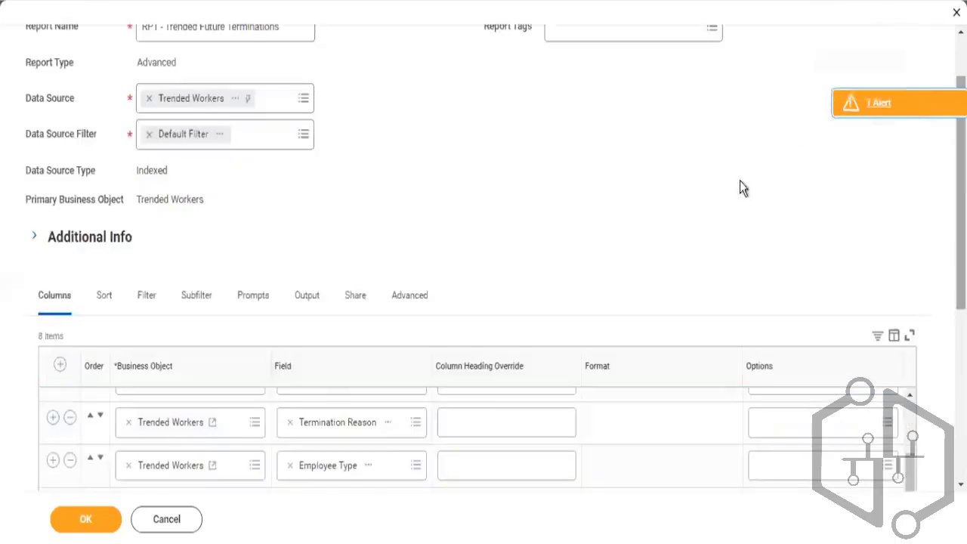
pyautogui.click(147, 303)
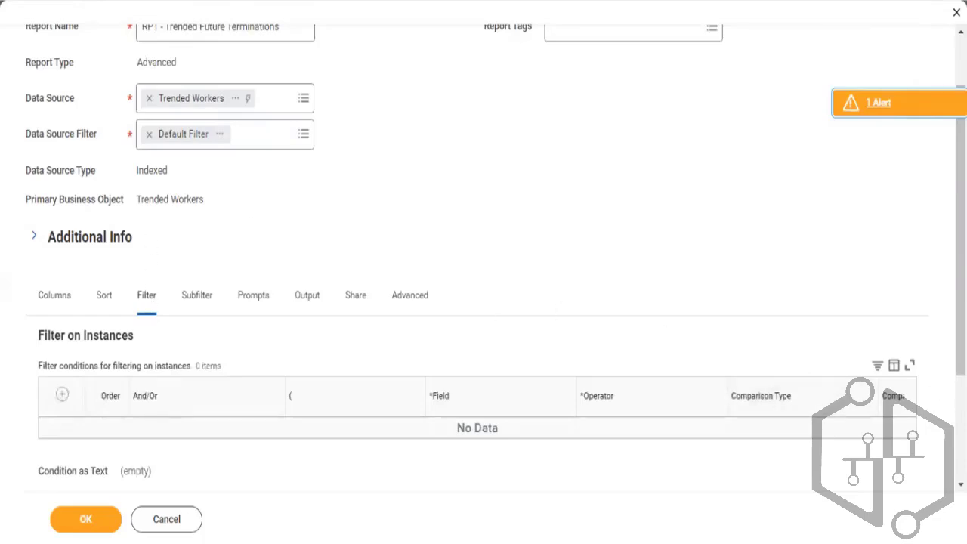
pyautogui.scroll(-2, 605, 227)
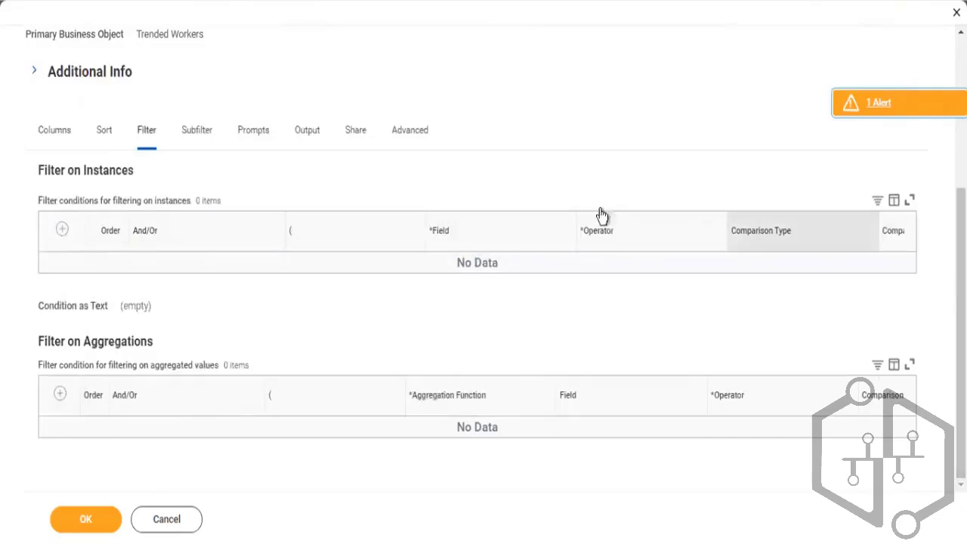
pyautogui.click(62, 230)
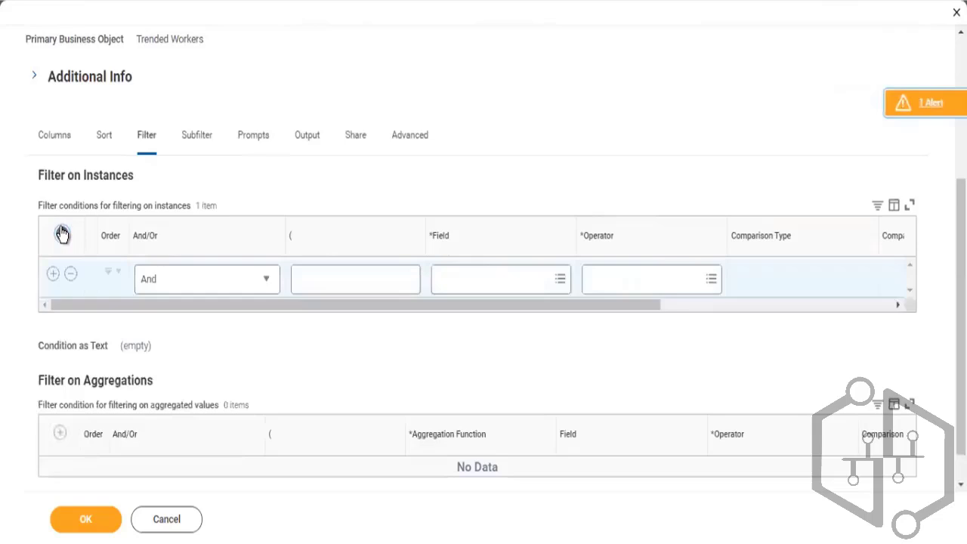
pyautogui.click(478, 285)
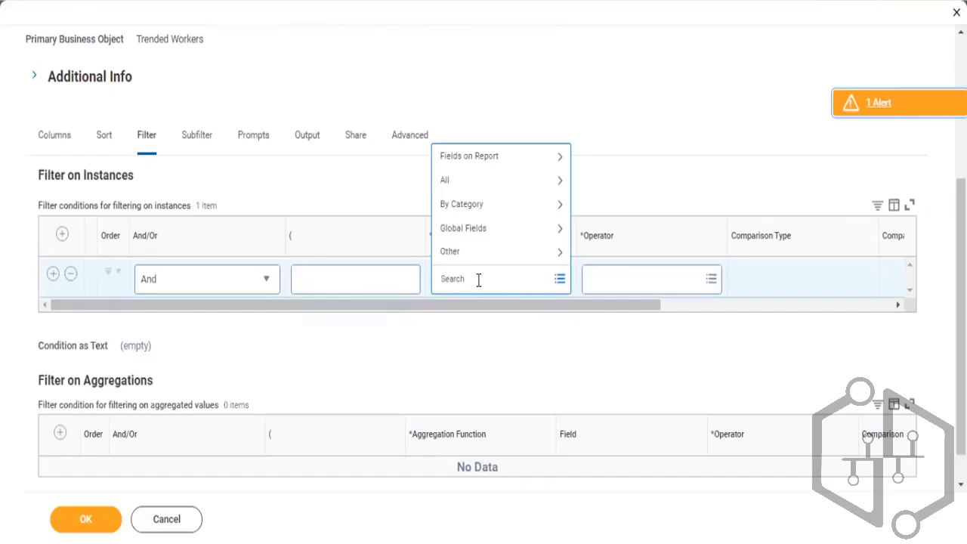
pyautogui.write('Record Type')
pyautogui.press('Return')
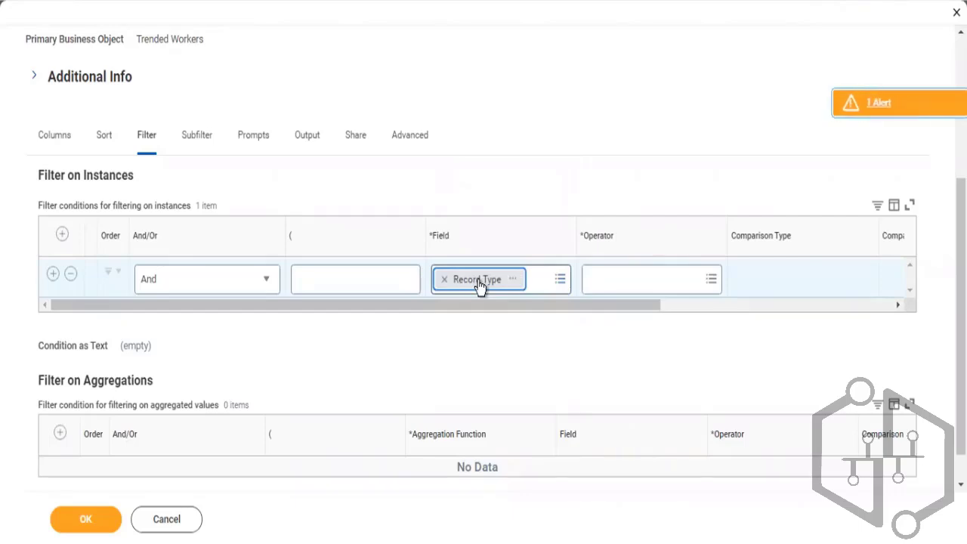
# - Set the Record Type condition's operator to in the selection list and its comparison value to Activity
pyautogui.click(610, 283)
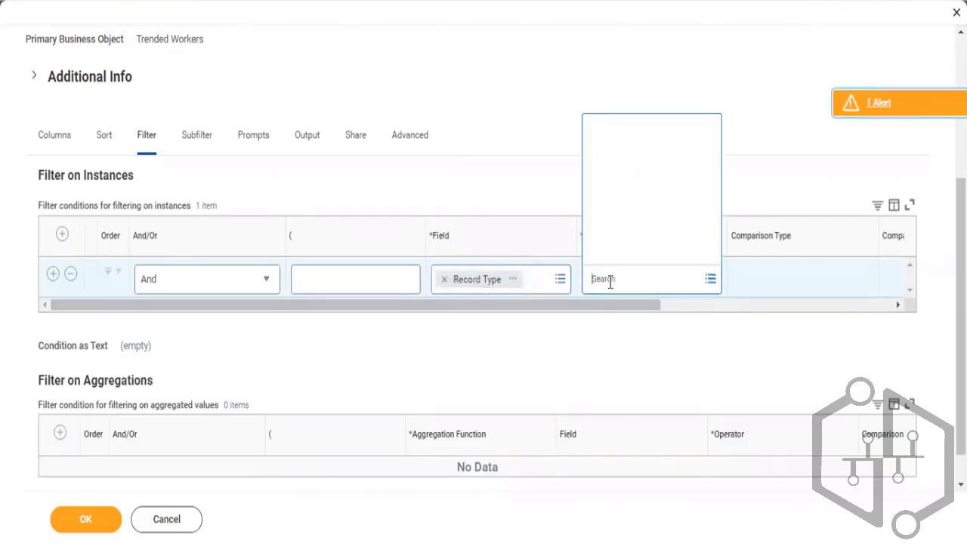
pyautogui.click(624, 229)
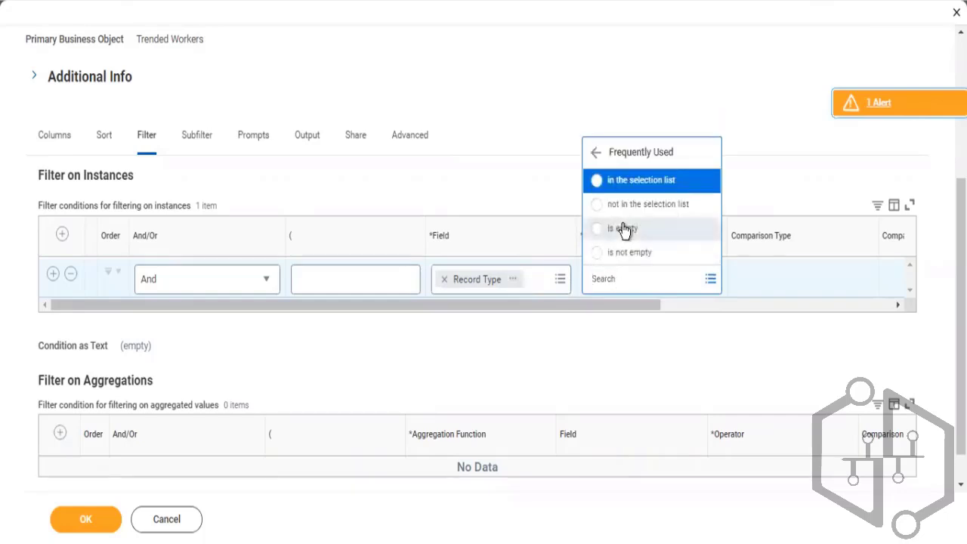
pyautogui.click(638, 183)
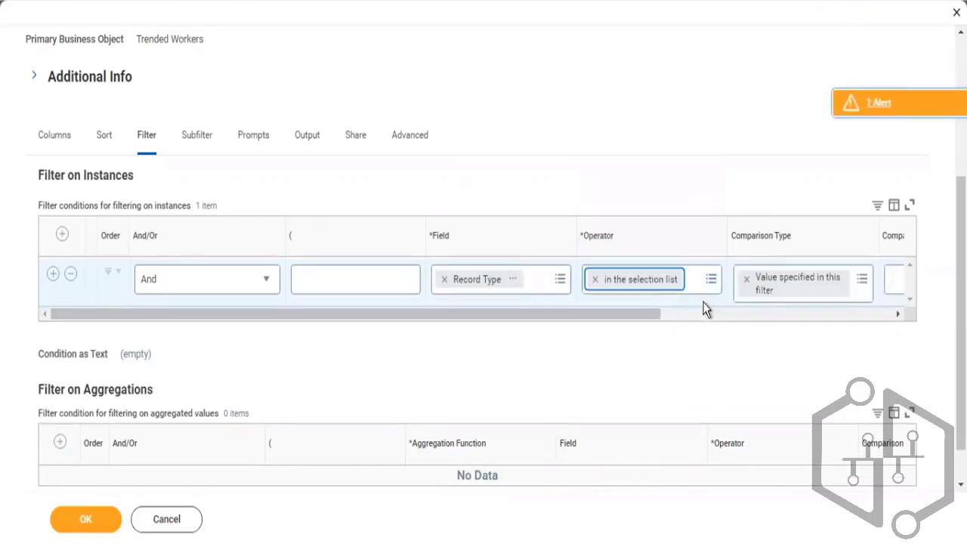
pyautogui.click(701, 316)
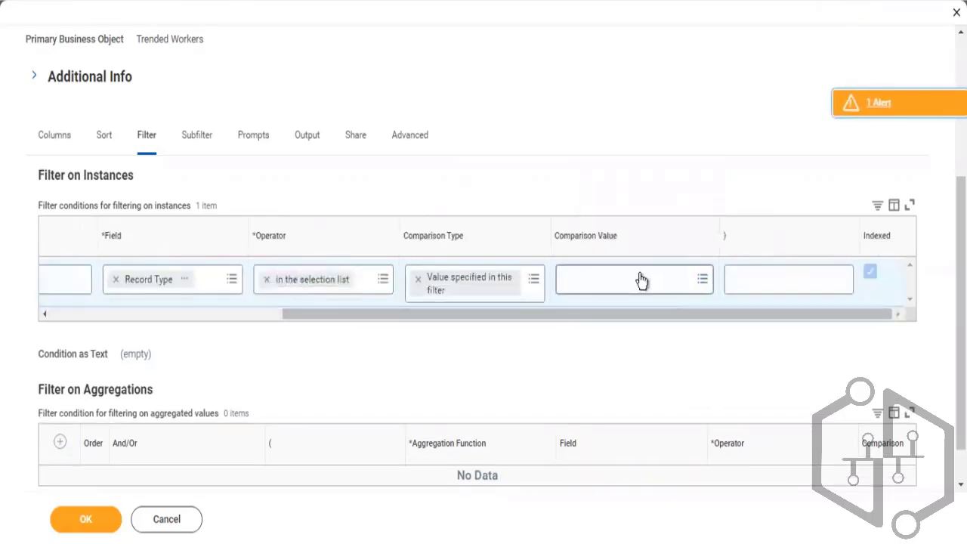
pyautogui.click(641, 280)
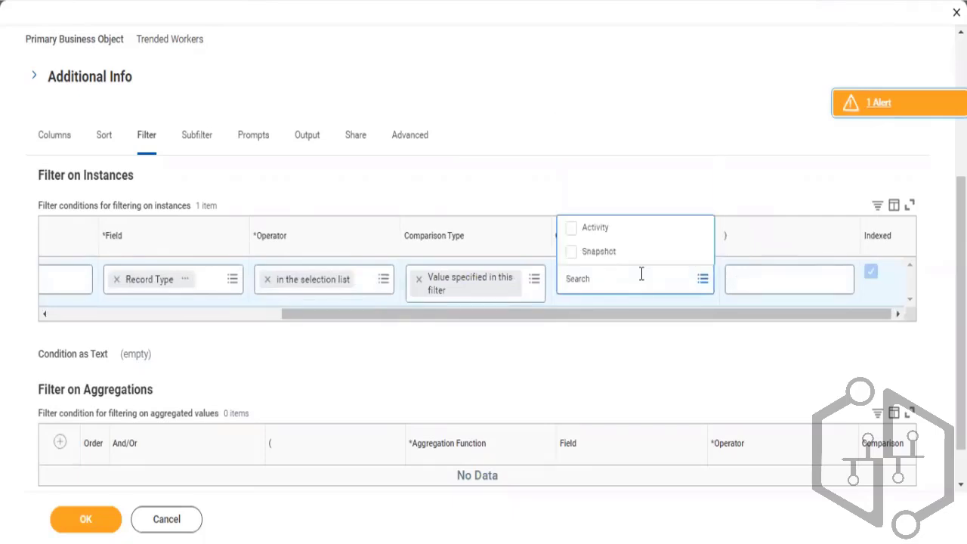
pyautogui.click(609, 229)
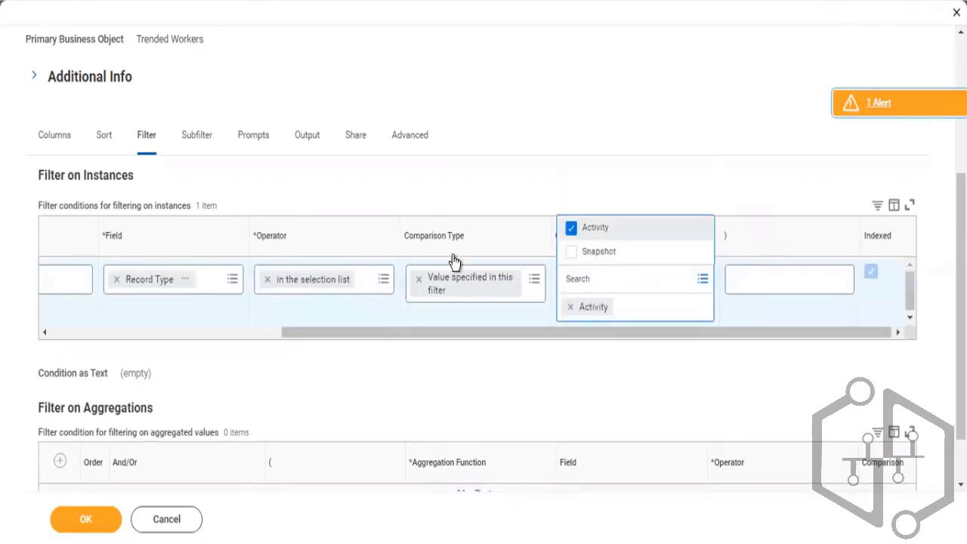
# - Add a second And condition to the filter on instances, using the Business Process Type field
pyautogui.click(233, 332)
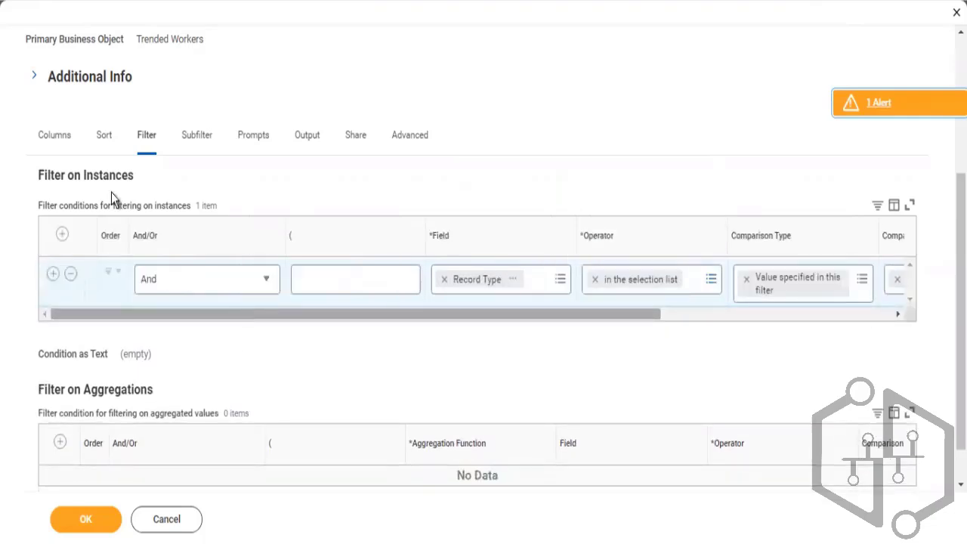
pyautogui.click(56, 281)
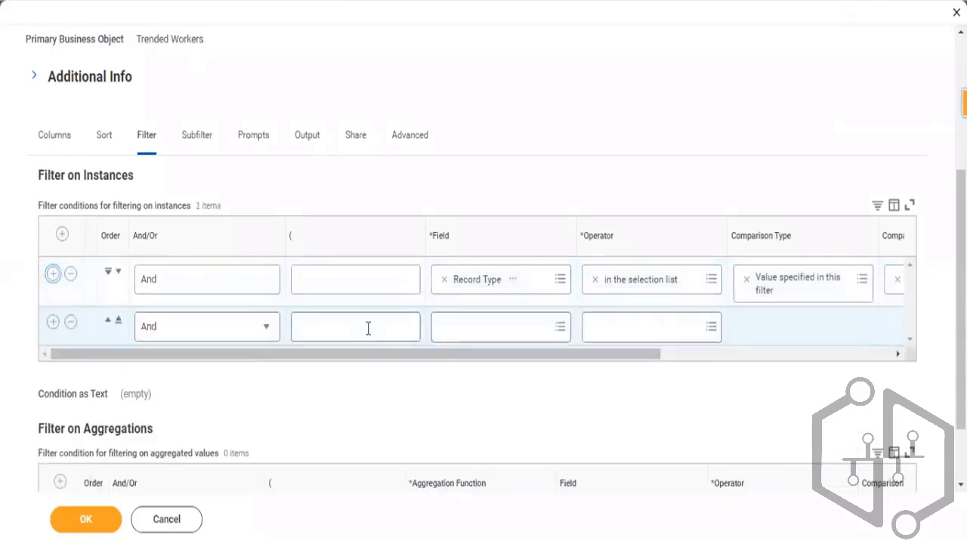
pyautogui.click(691, 356)
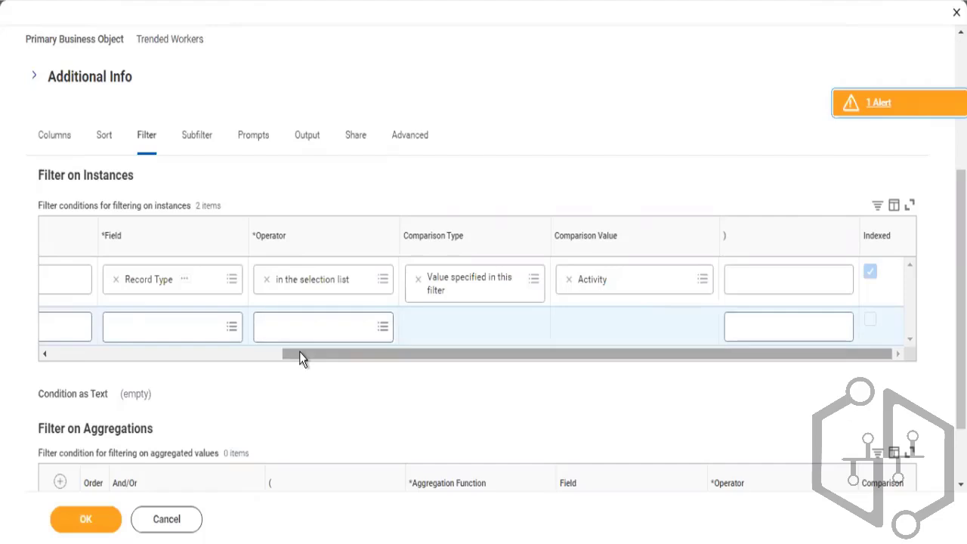
pyautogui.moveTo(299, 353); pyautogui.dragTo(175, 378)
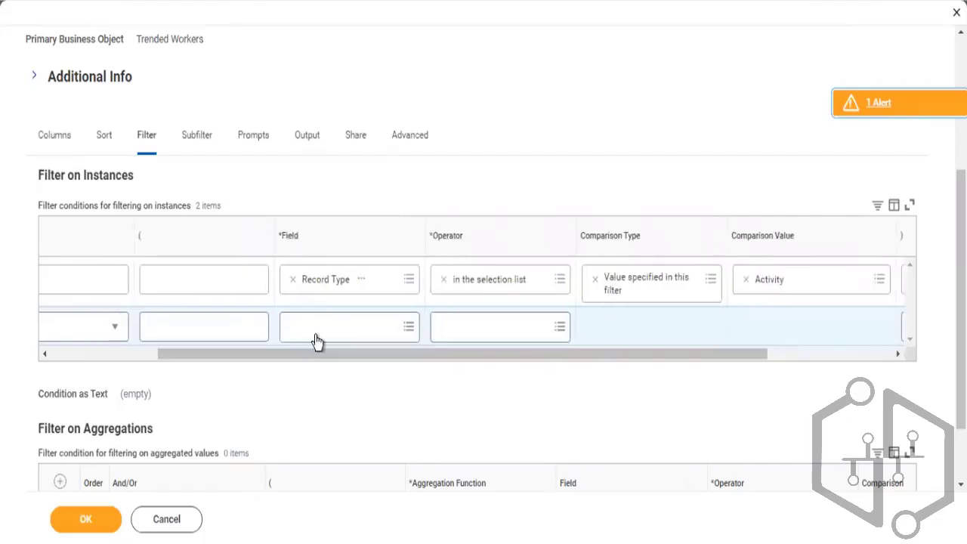
pyautogui.click(317, 336)
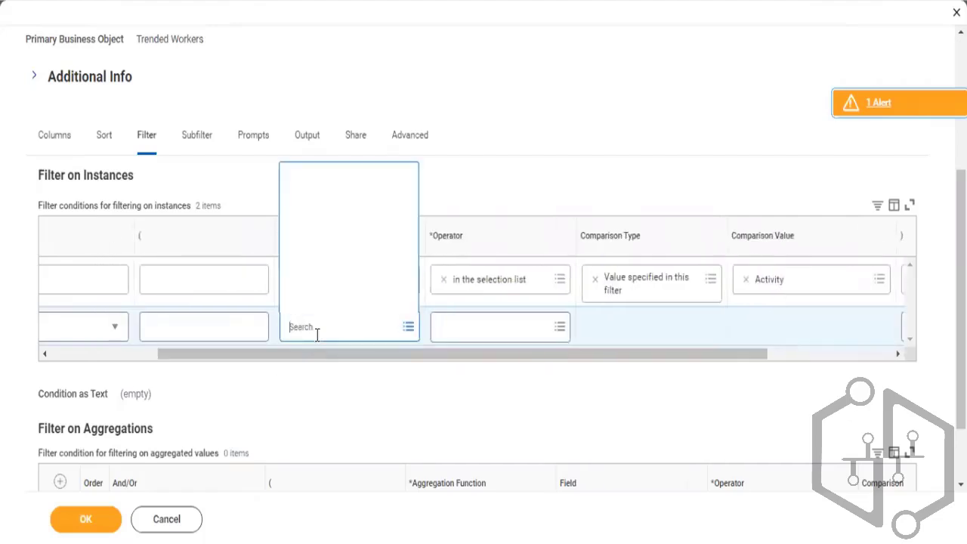
pyautogui.write('busi')
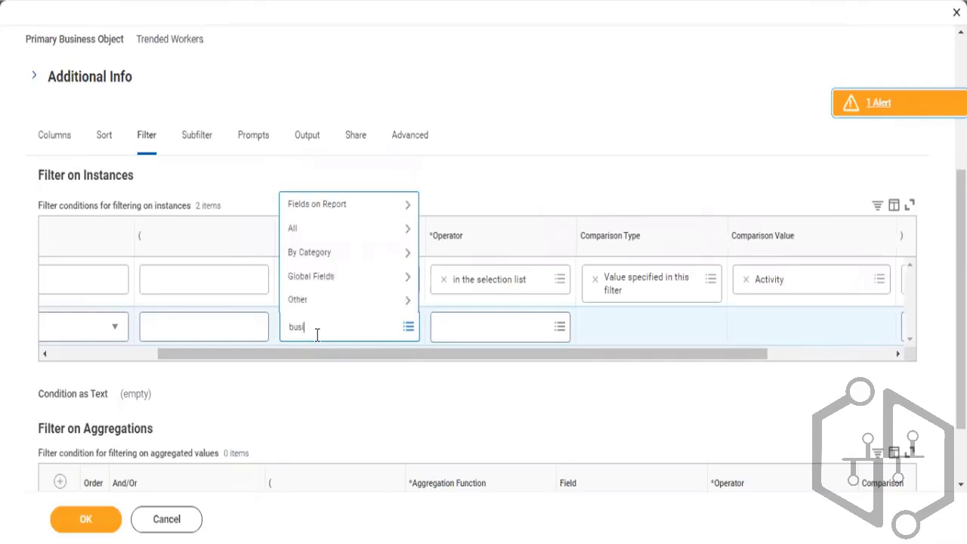
pyautogui.write('ness proc')
pyautogui.write('ss')
pyautogui.press('BackSpace')
pyautogui.press('BackSpace')
pyautogui.press('BackSpace')
pyautogui.write('ess type t')
pyautogui.press('Return')
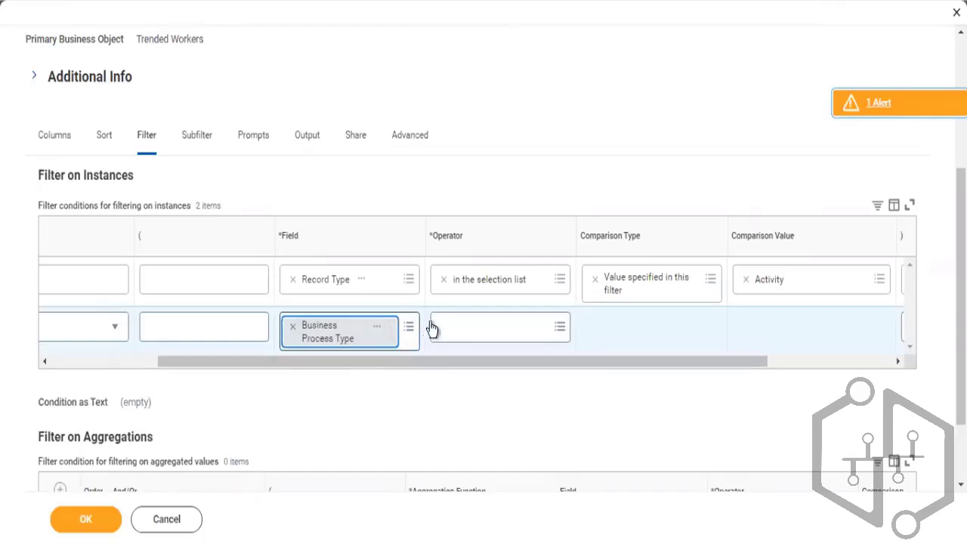
# - Set the Business Process Type condition's operator to in the selection list and its comparison value to Termination
pyautogui.click(461, 340)
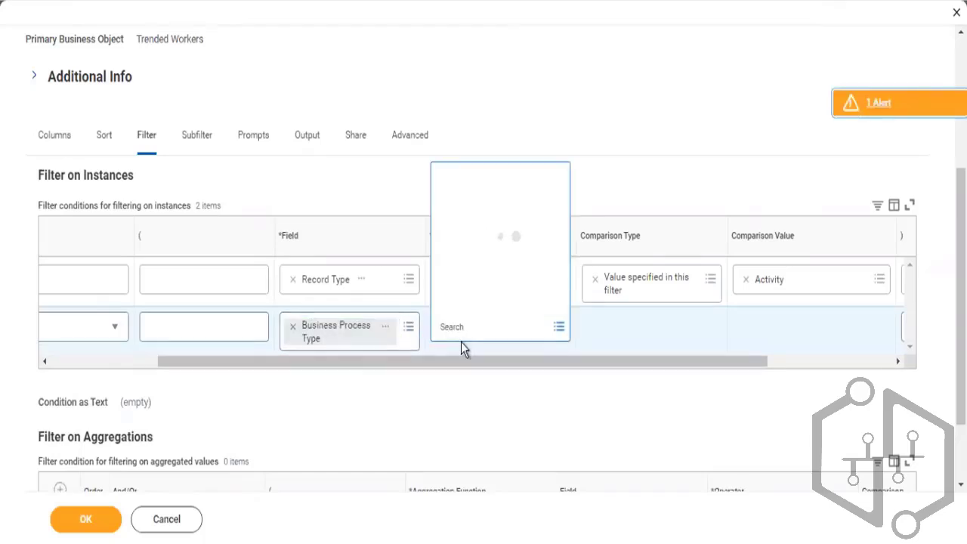
pyautogui.click(479, 280)
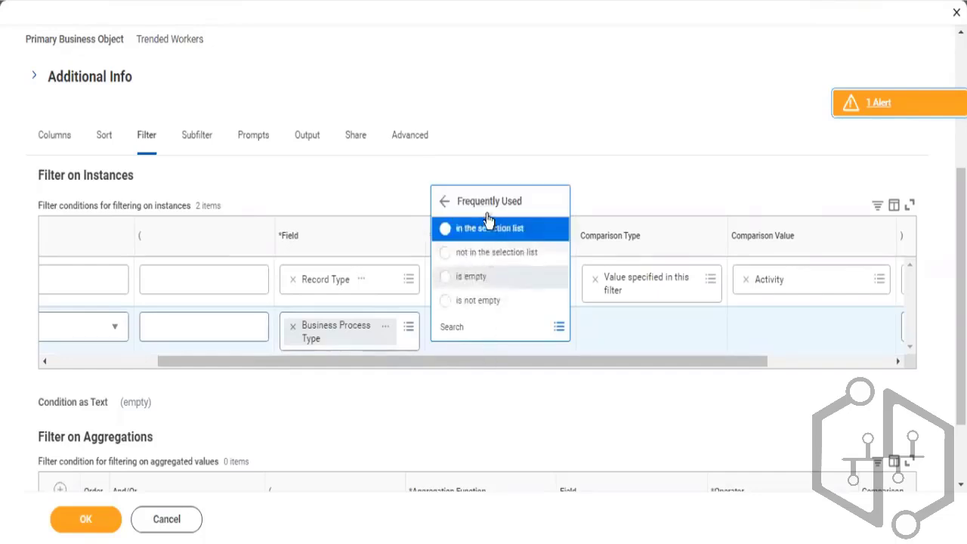
pyautogui.click(484, 231)
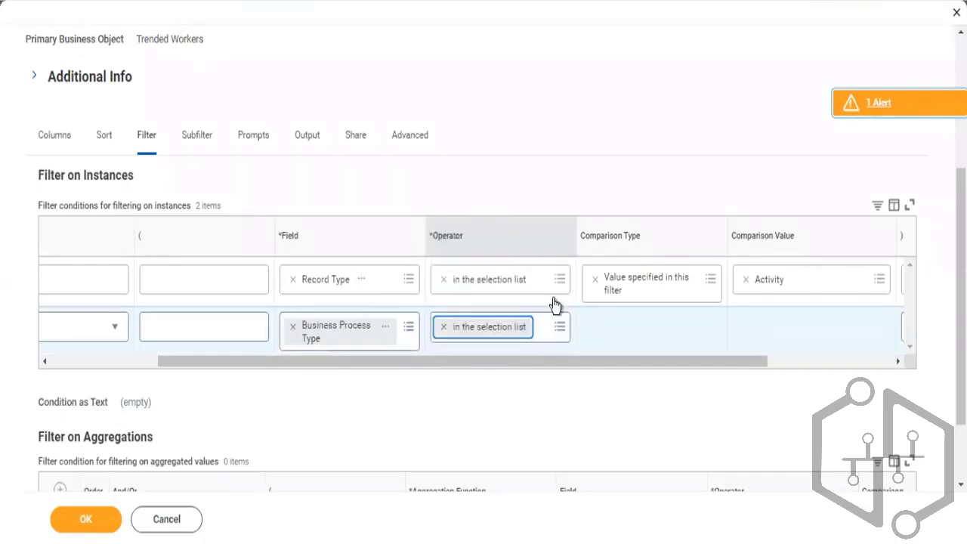
pyautogui.click(738, 326)
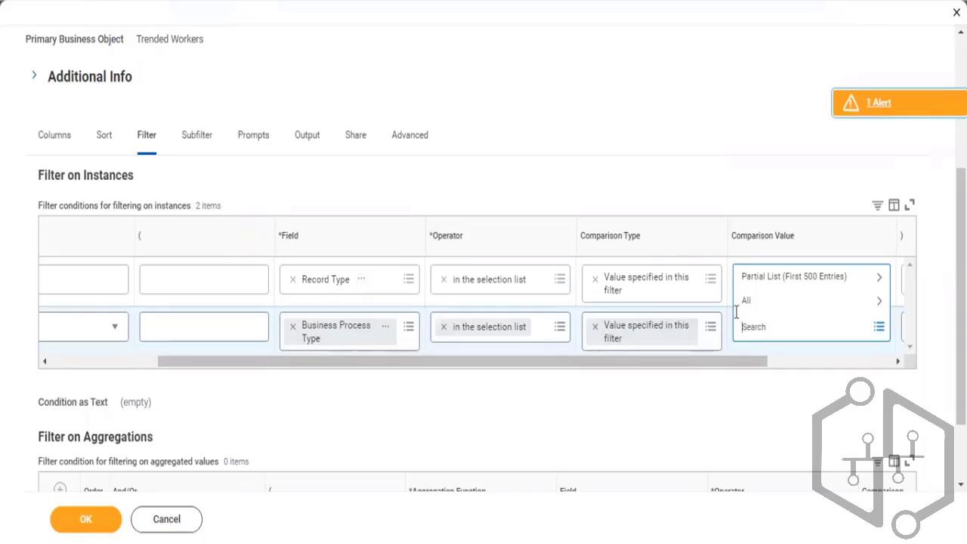
pyautogui.write('termin')
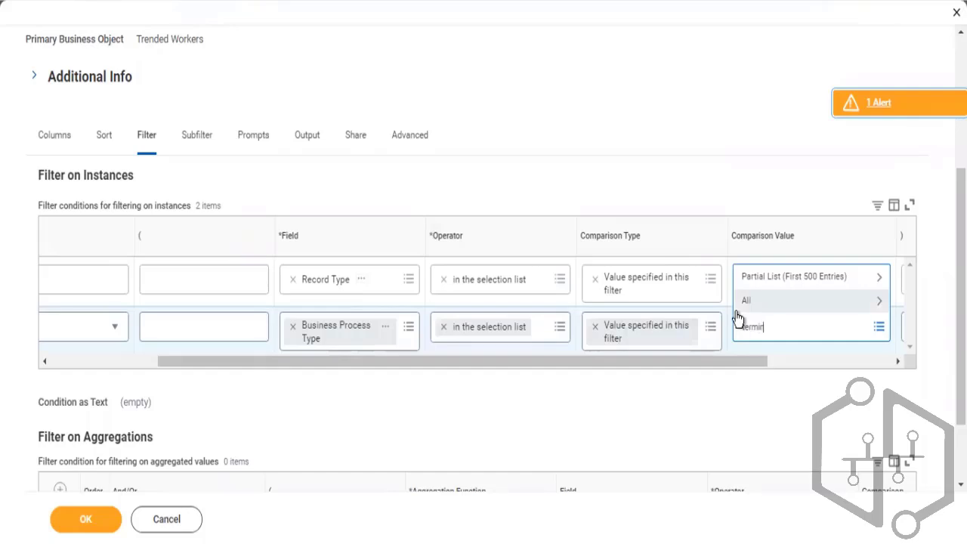
pyautogui.press('Return')
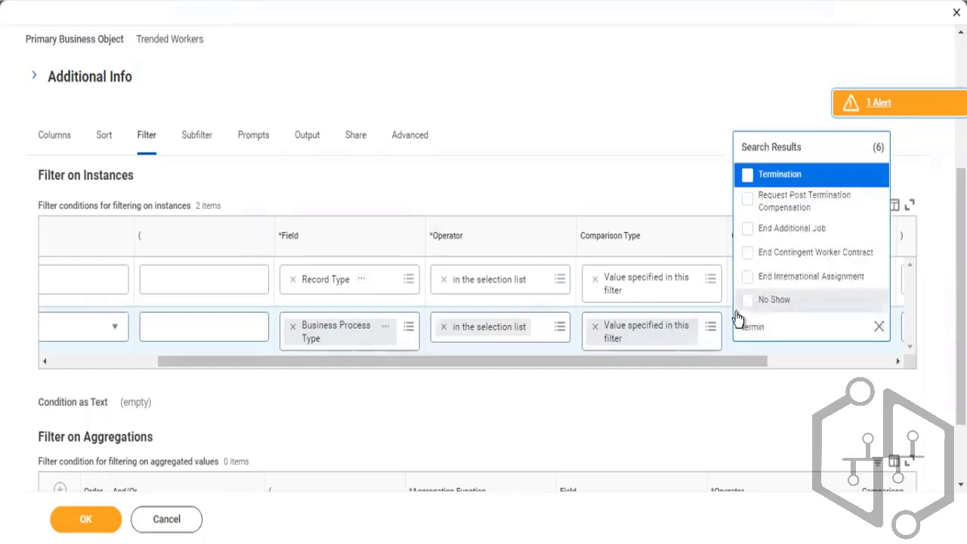
pyautogui.click(799, 179)
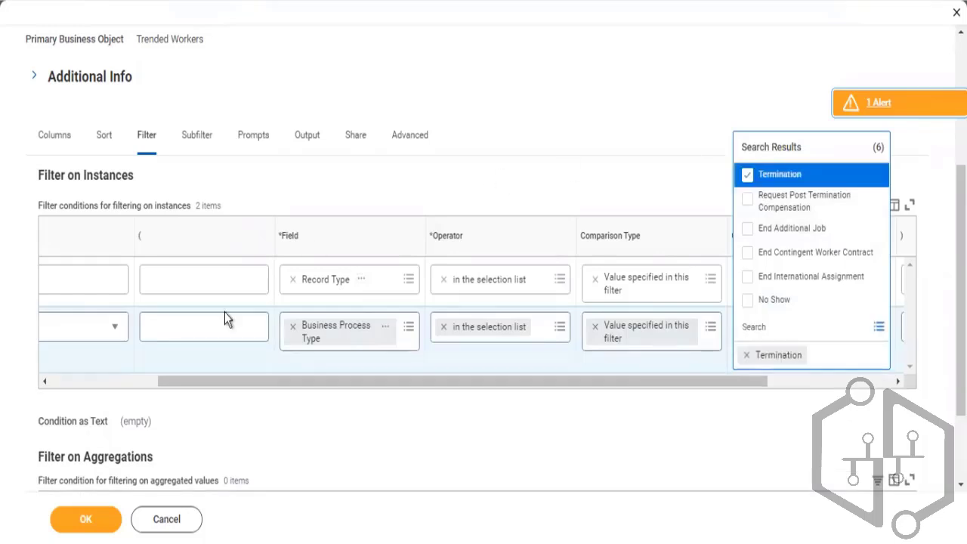
# - Add a third And condition to the filter on instances, using the Worker Type field
pyautogui.click(117, 380)
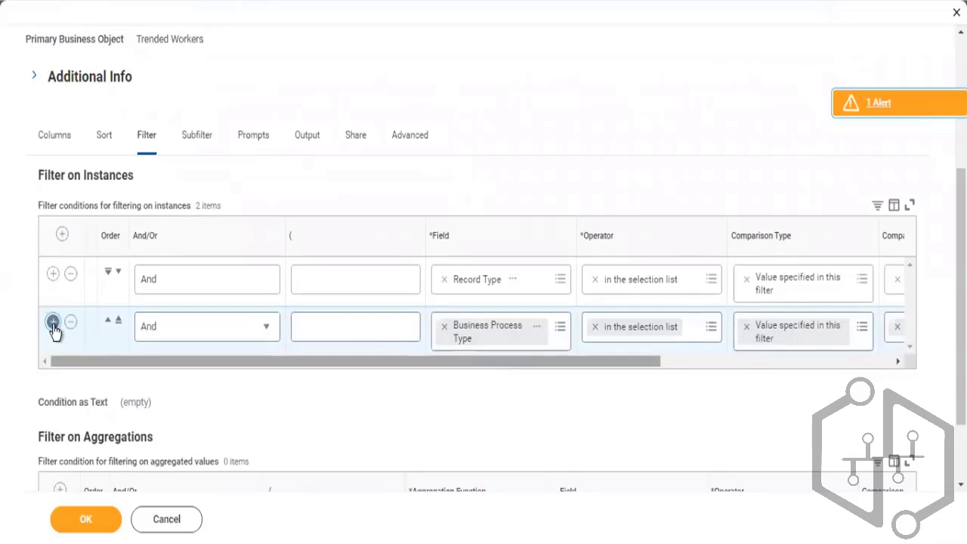
pyautogui.click(53, 323)
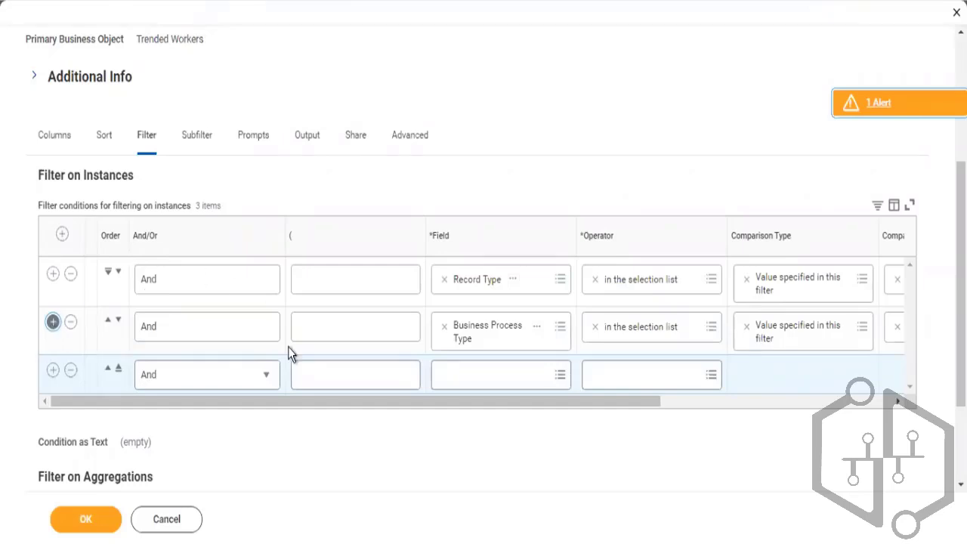
pyautogui.click(462, 382)
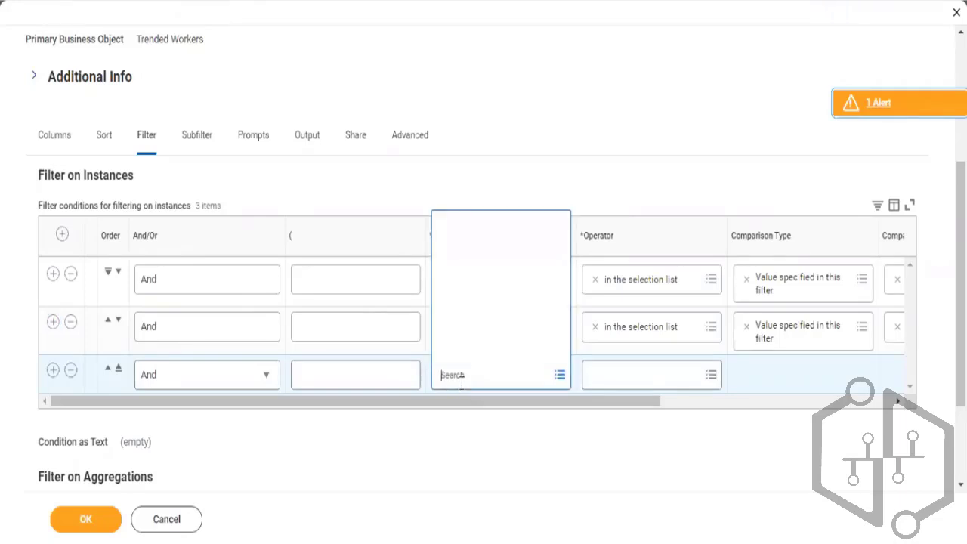
pyautogui.write('E')
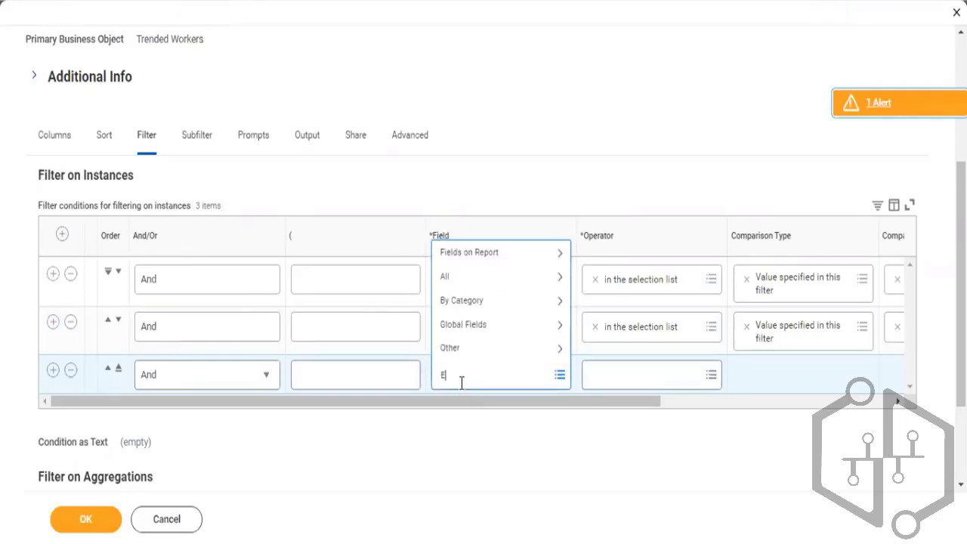
pyautogui.press('BackSpace')
pyautogui.write('Worker')
pyautogui.press('BackSpace')
pyautogui.write('Tyrpe')
pyautogui.press('Return')
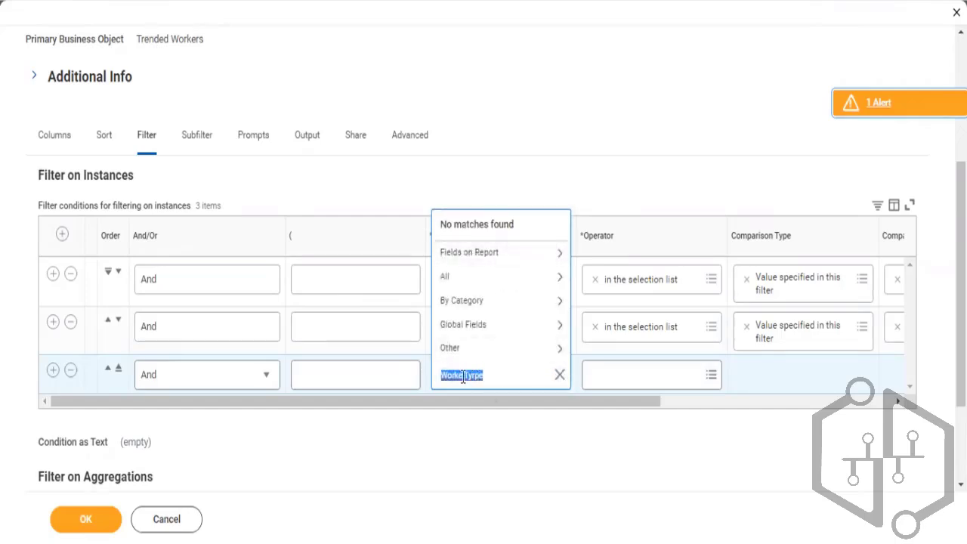
pyautogui.click(463, 376)
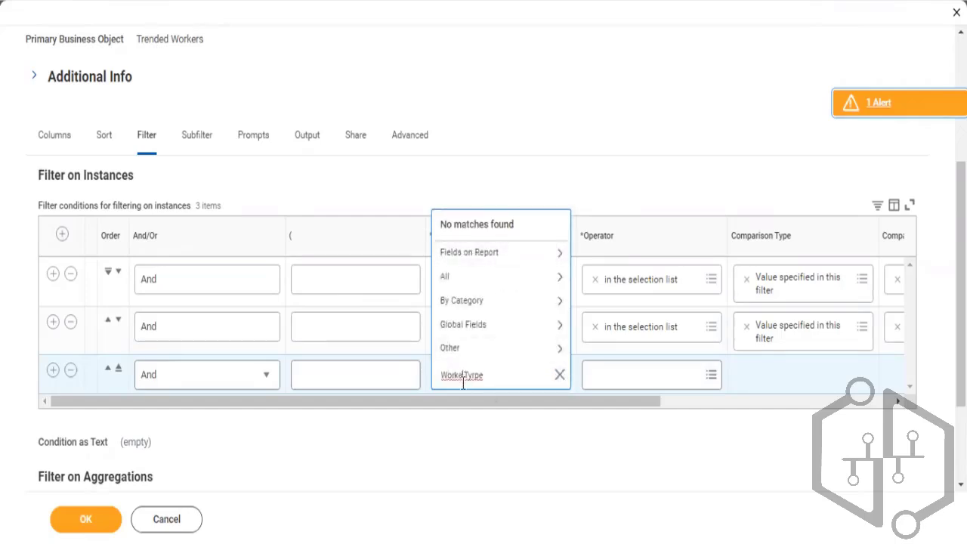
pyautogui.click(508, 375)
pyautogui.press('Return')
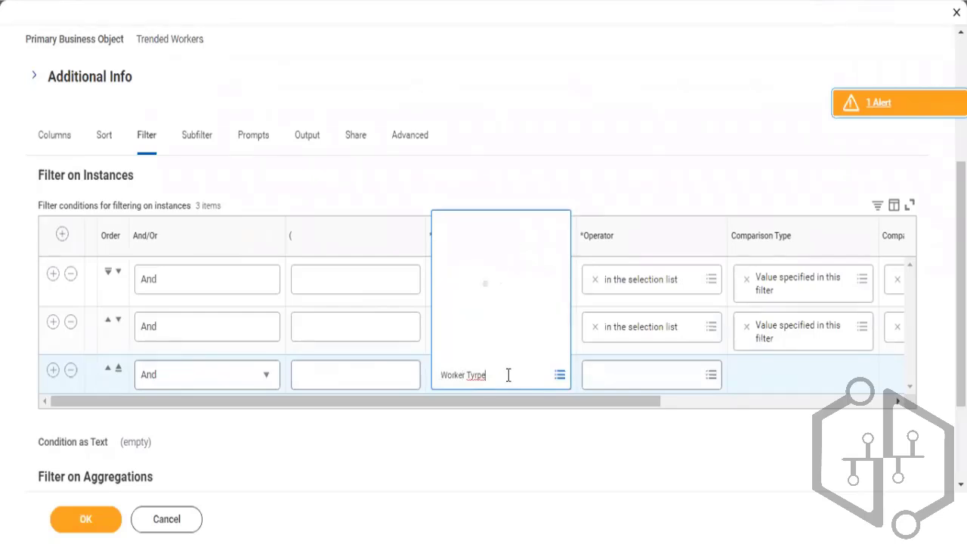
pyautogui.click(491, 378)
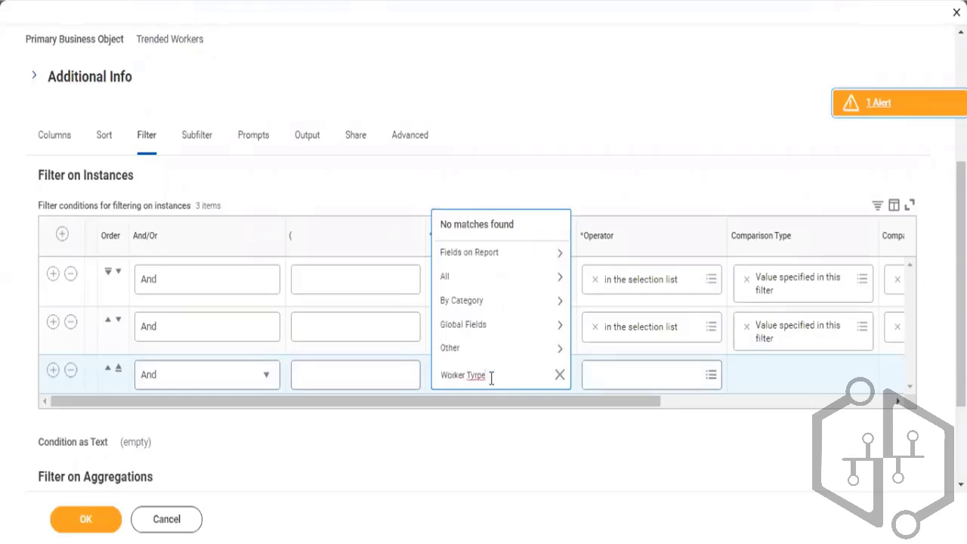
pyautogui.press('BackSpace')
pyautogui.press('BackSpace')
pyautogui.press('BackSpace')
pyautogui.write('pe')
pyautogui.press('Return')
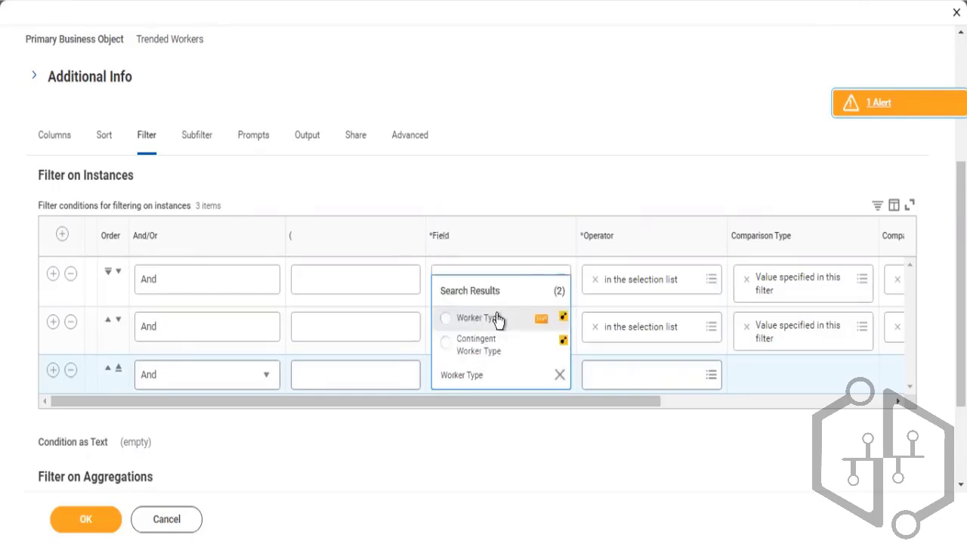
pyautogui.click(496, 320)
# - Set the Worker Type condition's operator to in the selection list and its comparison value to Employee
pyautogui.click(630, 371)
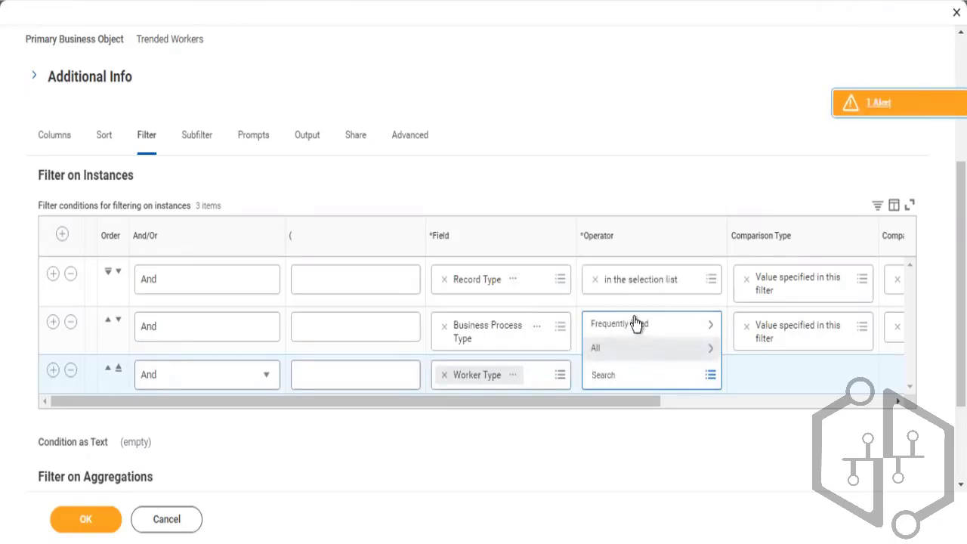
pyautogui.click(633, 323)
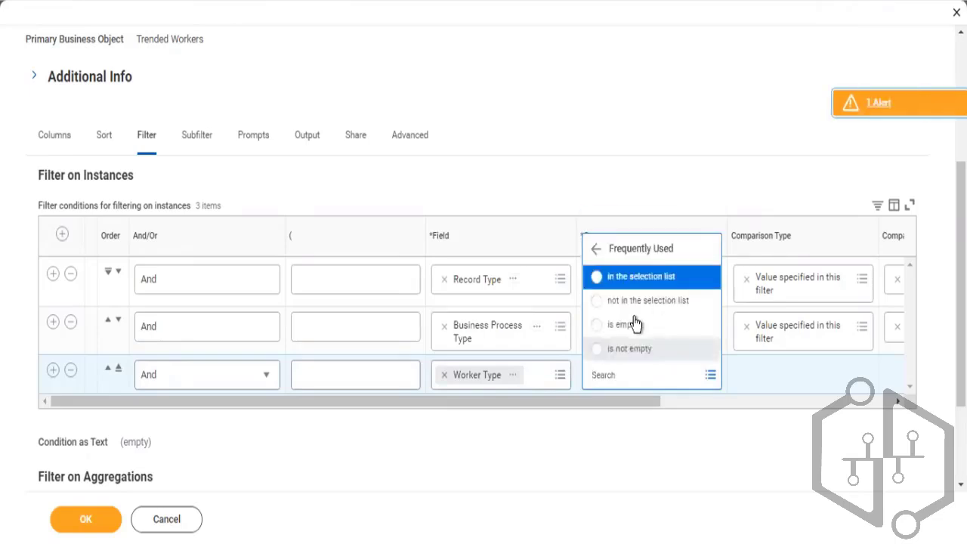
pyautogui.click(638, 281)
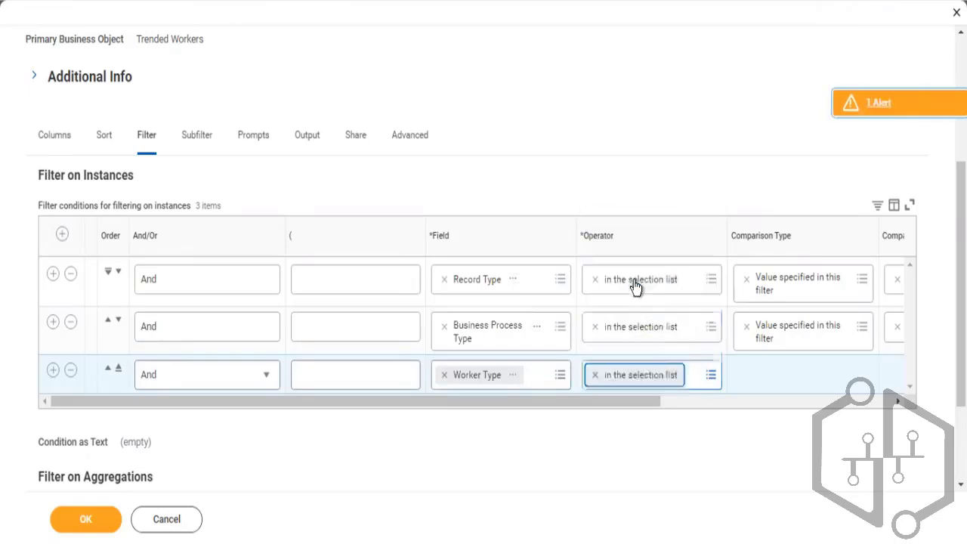
pyautogui.click(706, 412)
pyautogui.click(636, 377)
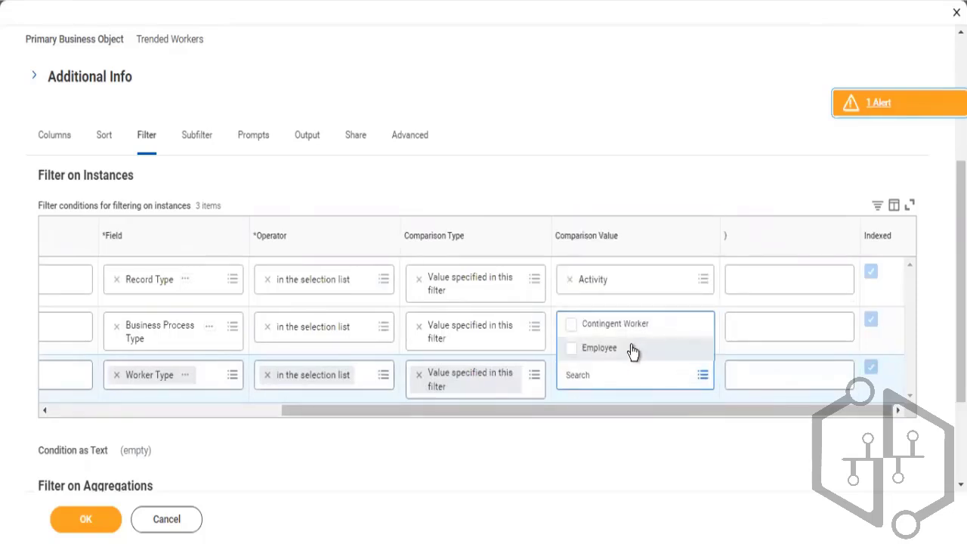
pyautogui.click(633, 349)
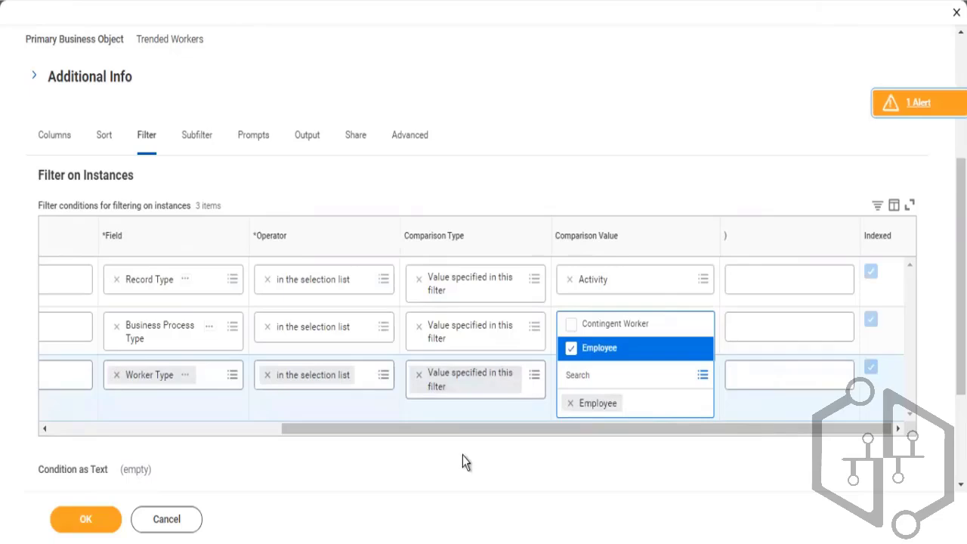
pyautogui.click(304, 440)
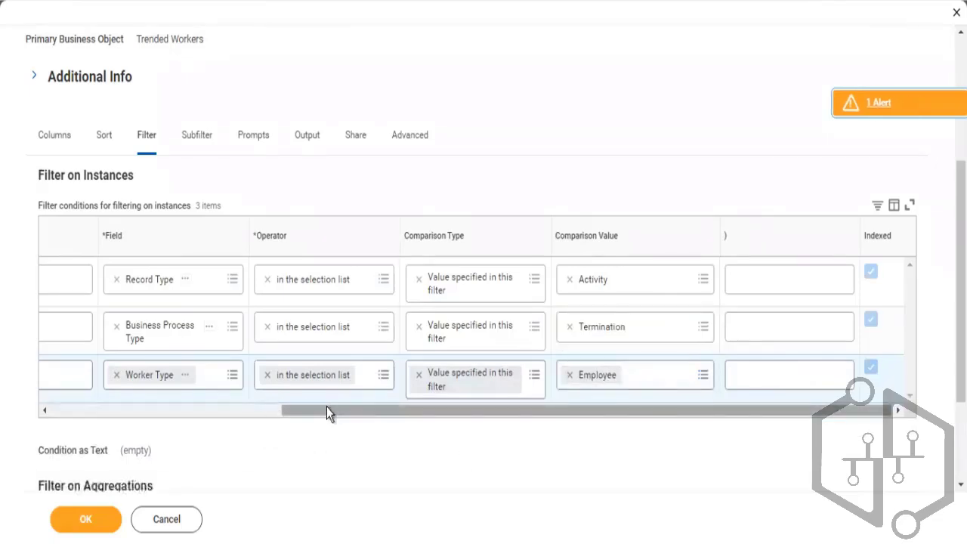
# - Add a fourth And condition to the filter on instances, using the Record Date field
pyautogui.hscroll(-3, 270, 374)
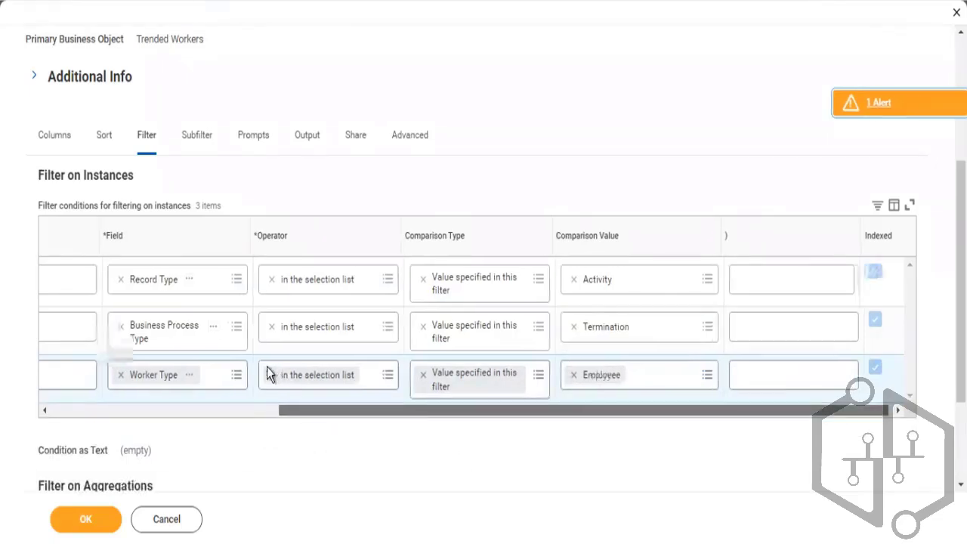
pyautogui.hscroll(-2, 257, 369)
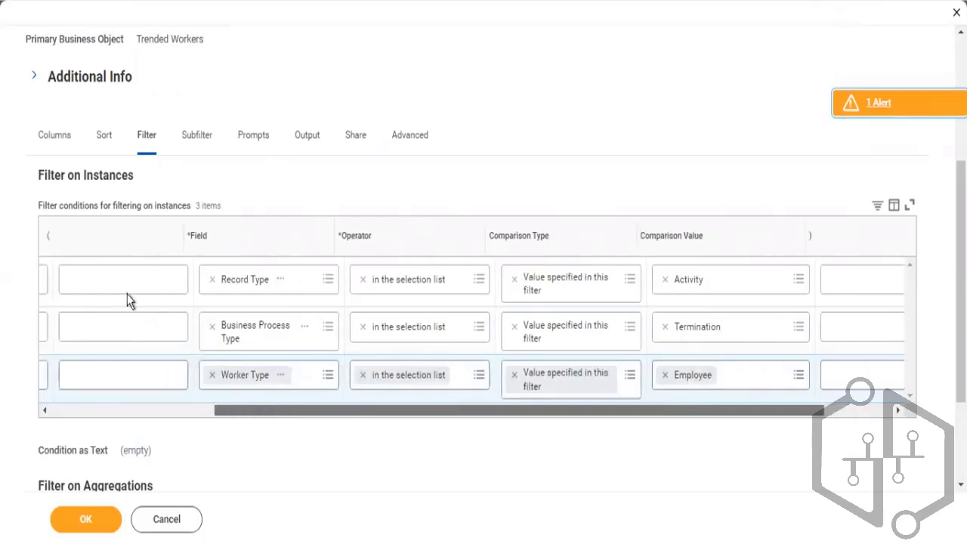
pyautogui.hscroll(-5, 120, 287)
pyautogui.hscroll(8, 97, 269)
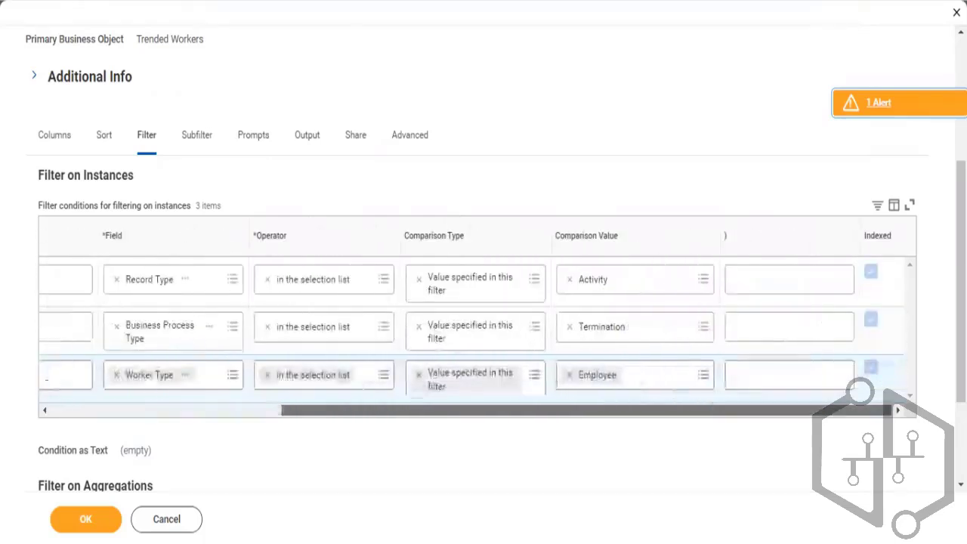
pyautogui.click(63, 415)
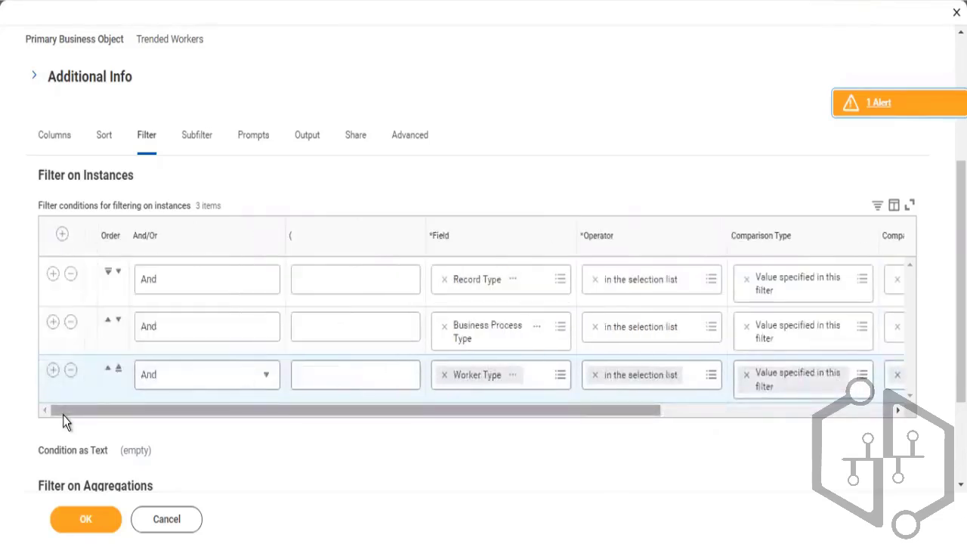
pyautogui.click(53, 370)
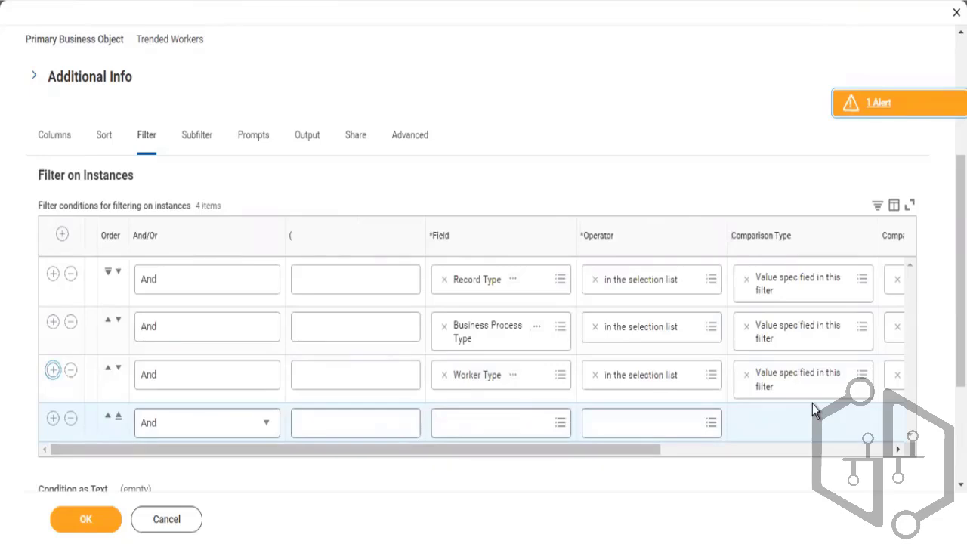
pyautogui.click(519, 438)
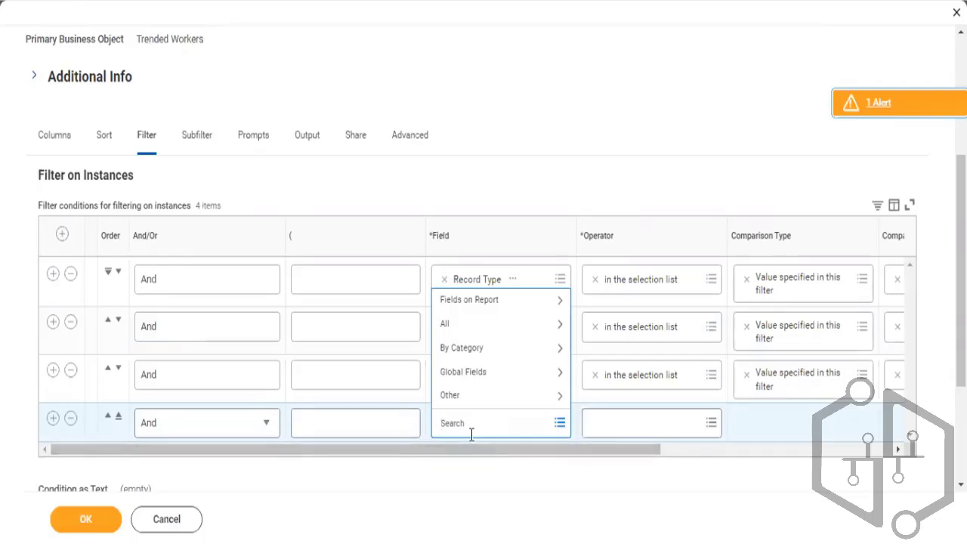
pyautogui.write('Record')
pyautogui.write('Date')
pyautogui.press('Return')
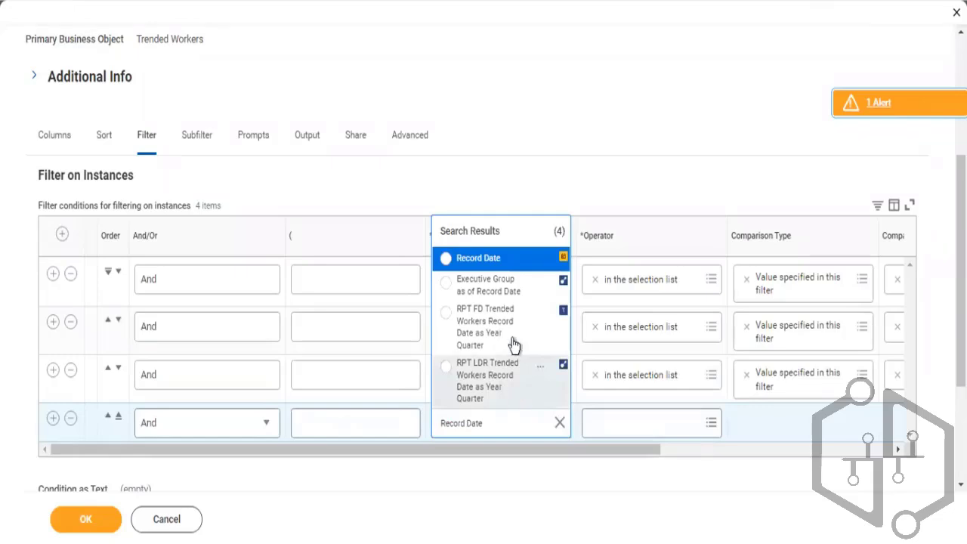
pyautogui.click(505, 260)
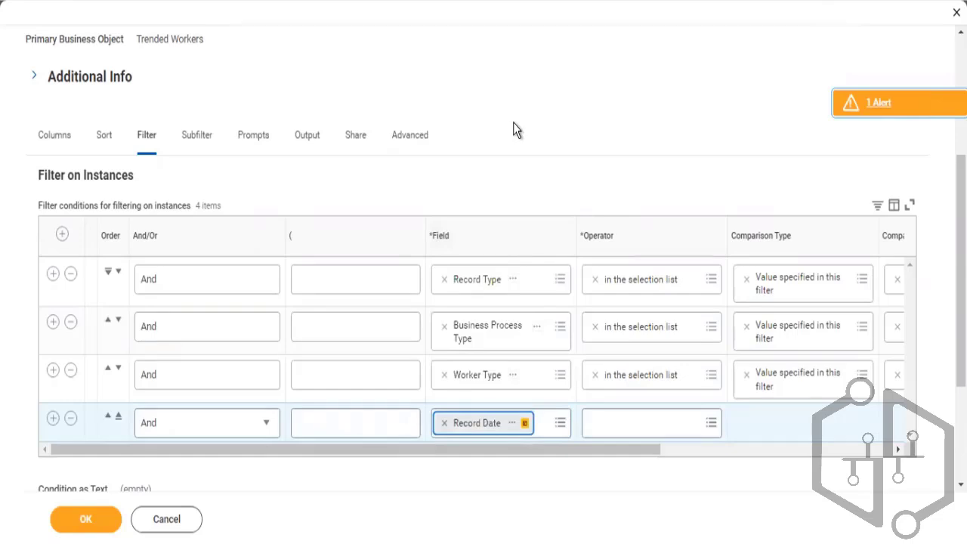
# - Set the Record Date condition's operator to greater than or equal to
pyautogui.click(637, 424)
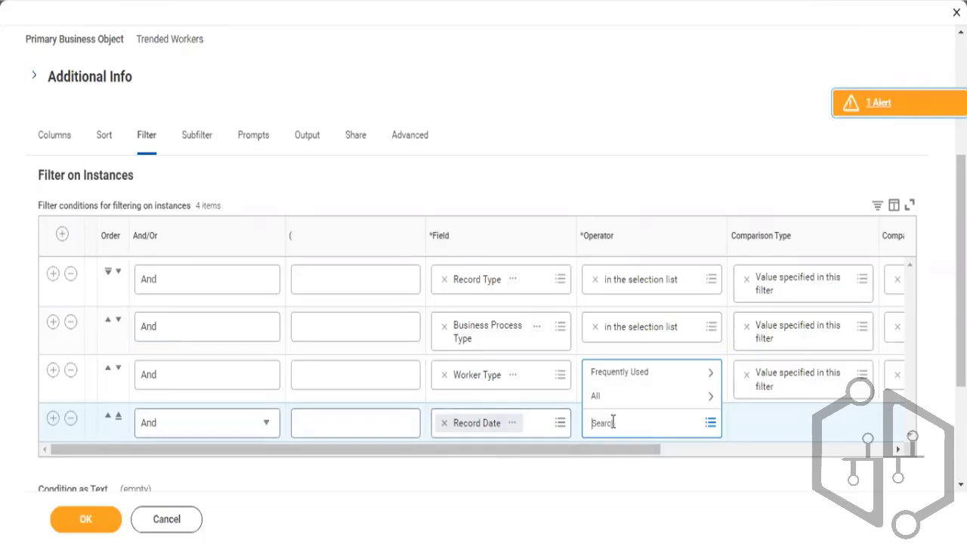
pyautogui.click(626, 372)
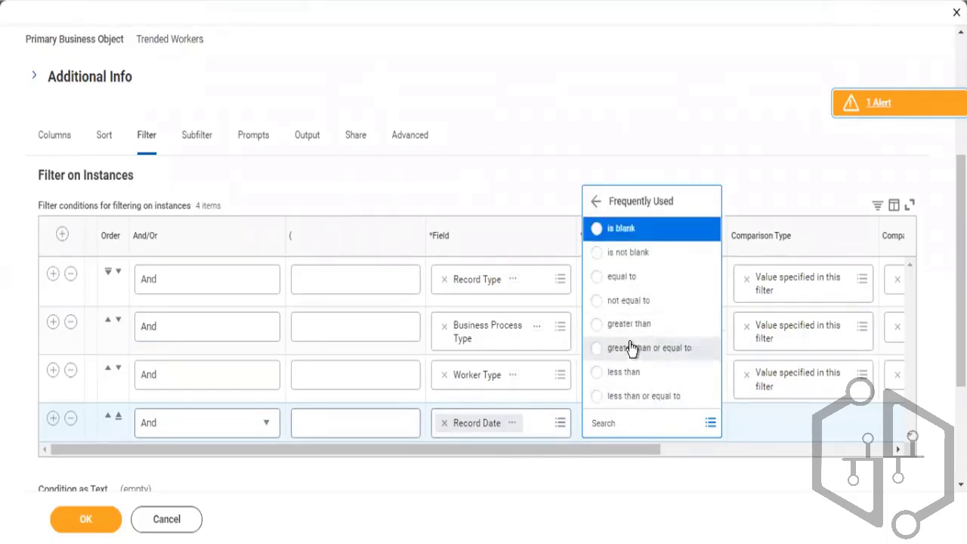
pyautogui.click(631, 348)
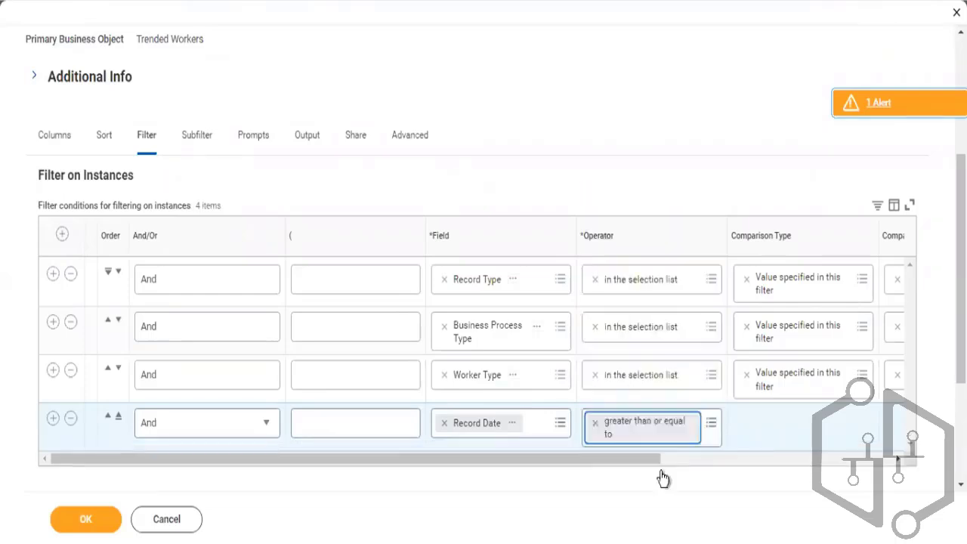
# - Set the Record Date condition's comparison type to Value from another field
pyautogui.click(697, 457)
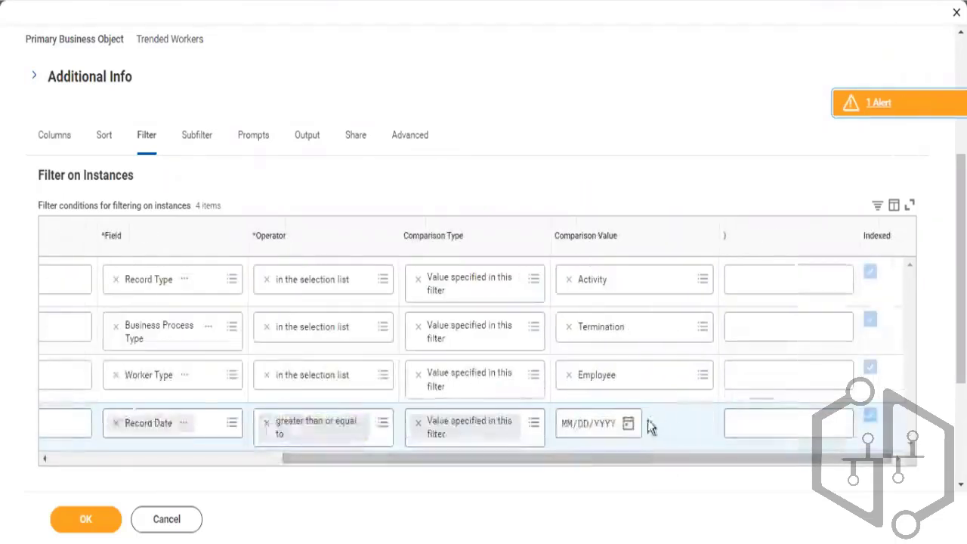
pyautogui.click(416, 424)
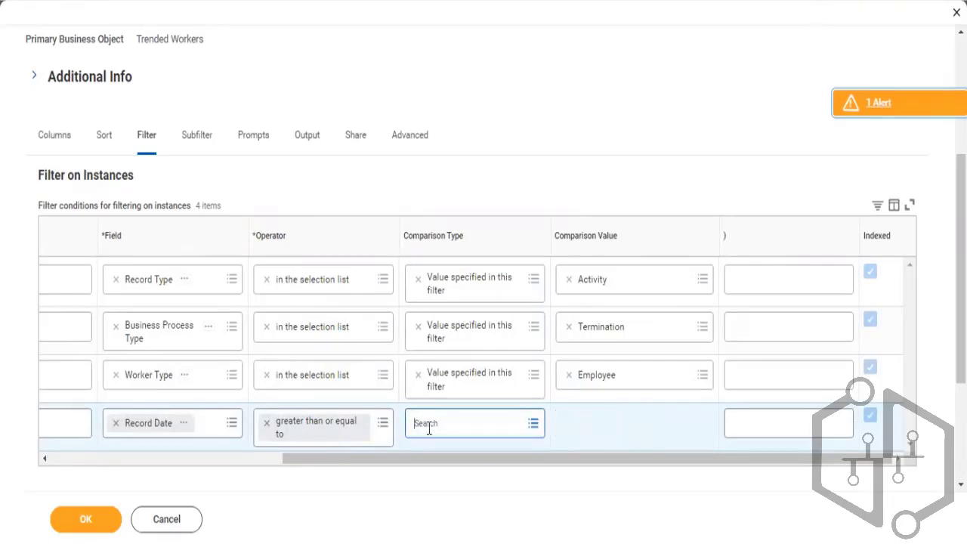
pyautogui.click(430, 428)
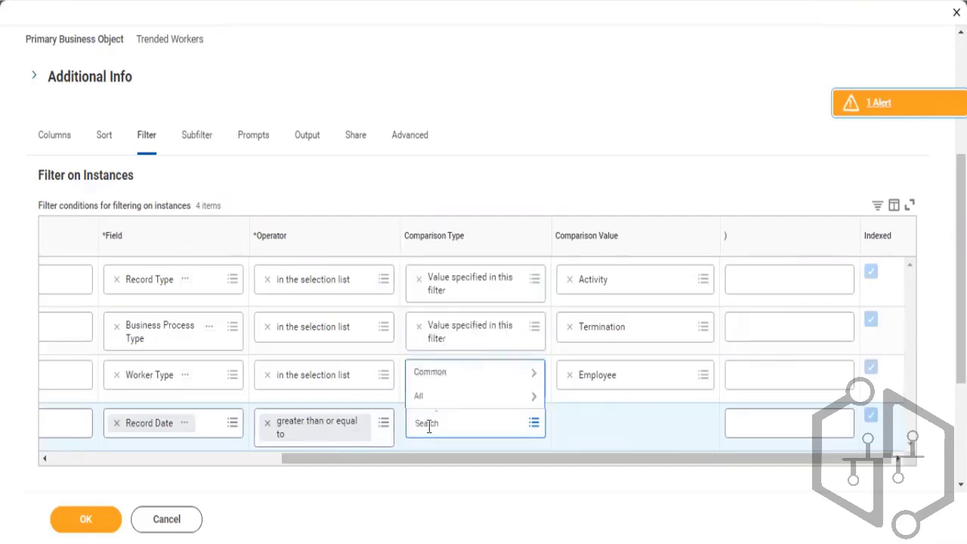
pyautogui.click(439, 377)
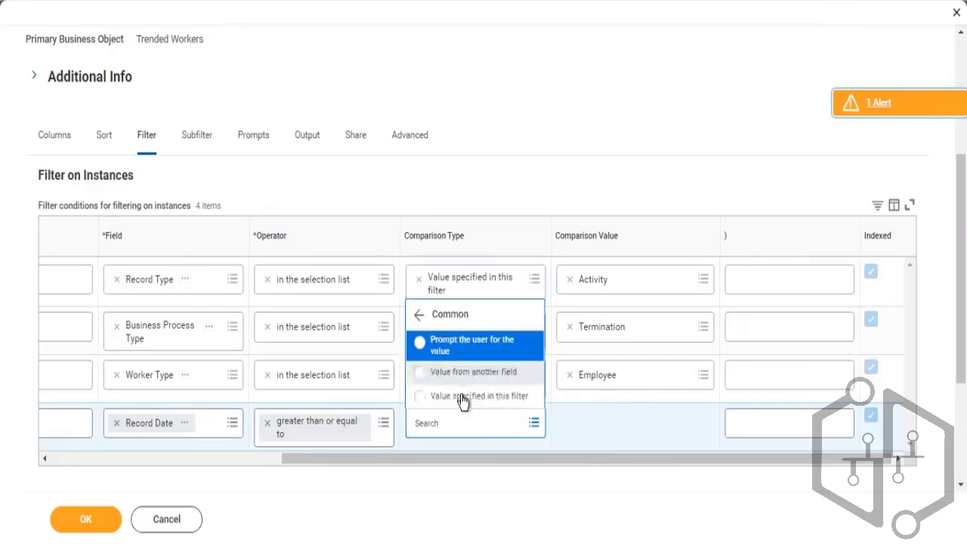
pyautogui.click(462, 373)
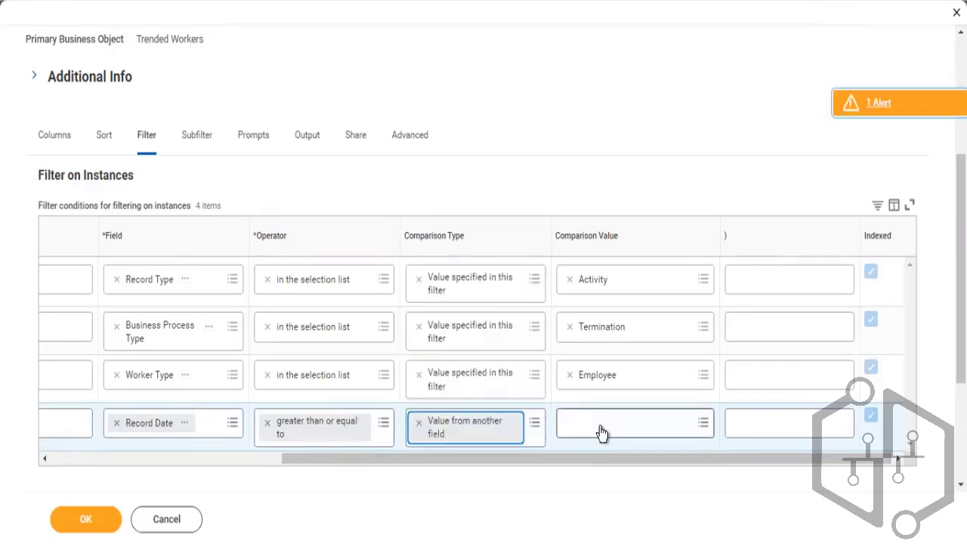
# - Find the Today field and use it as the Record Date condition's comparison value
pyautogui.click(601, 427)
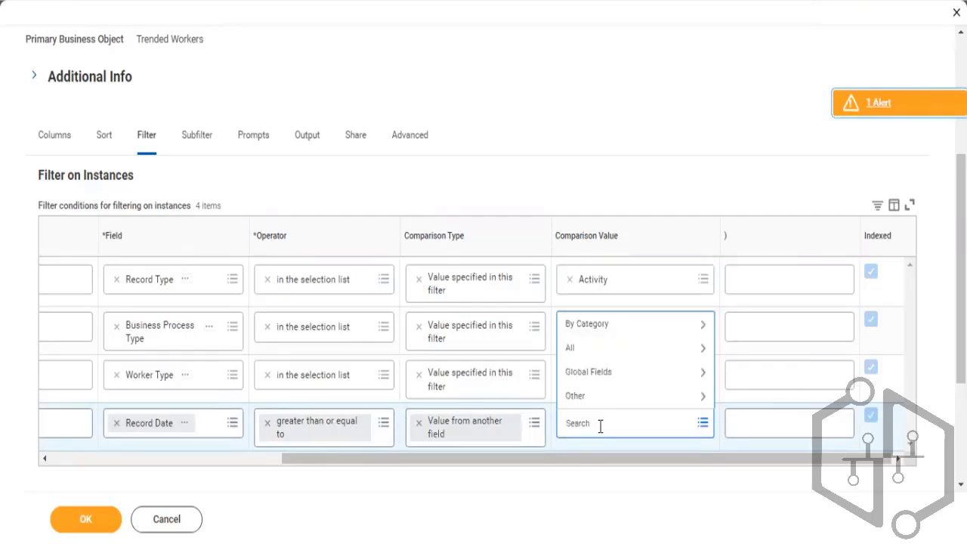
pyautogui.write('today')
pyautogui.press('Return')
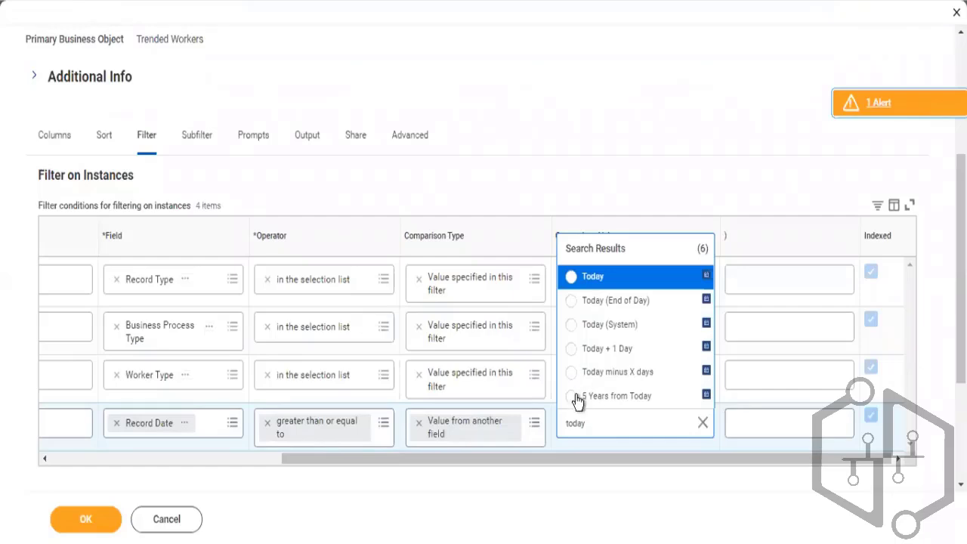
pyautogui.click(592, 280)
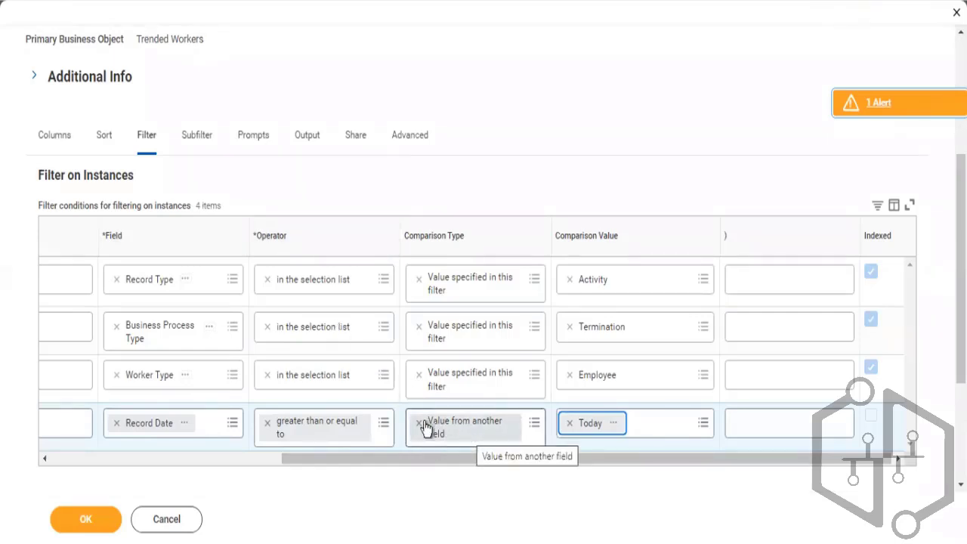
# - Populate the report's undefined prompt defaults and remove the blank row from the prompt defaults table
pyautogui.click(257, 146)
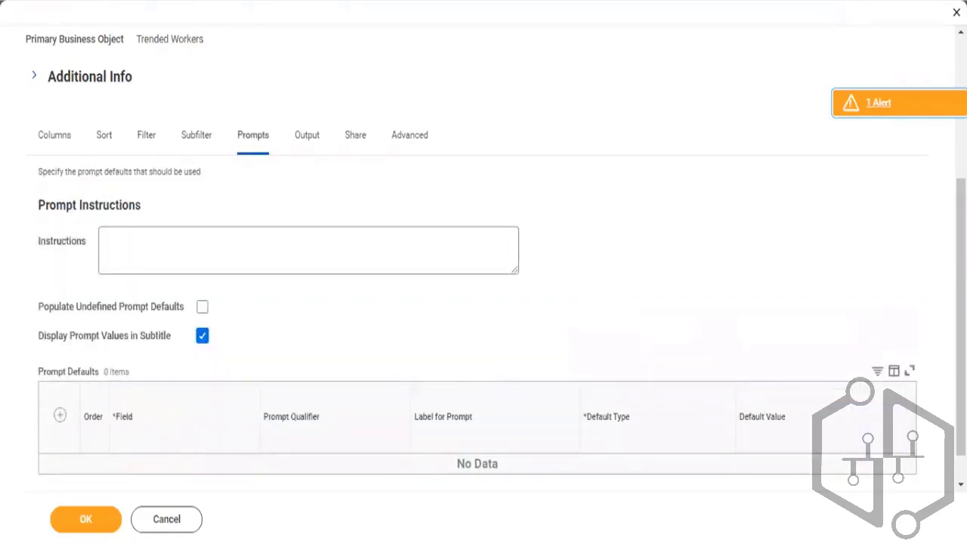
pyautogui.scroll(-1, 831, 302)
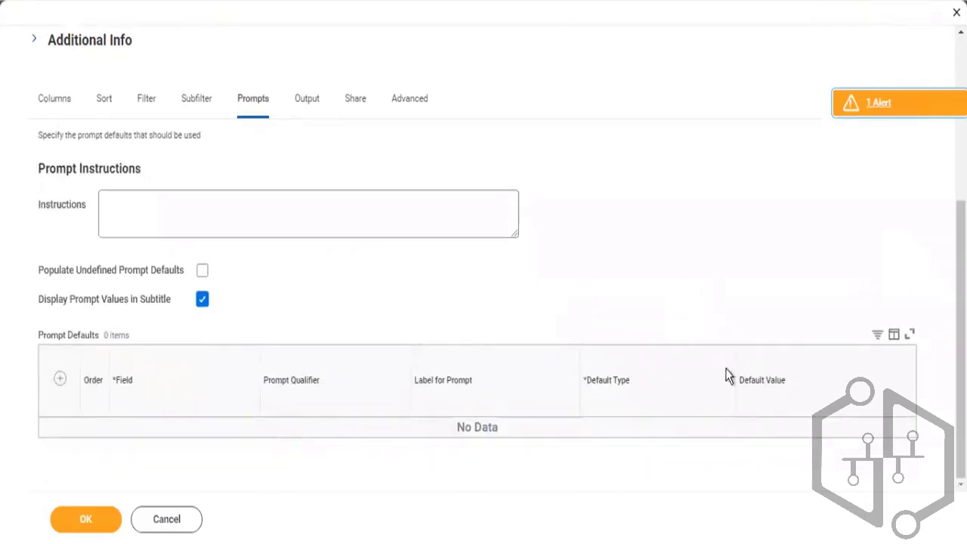
pyautogui.click(58, 382)
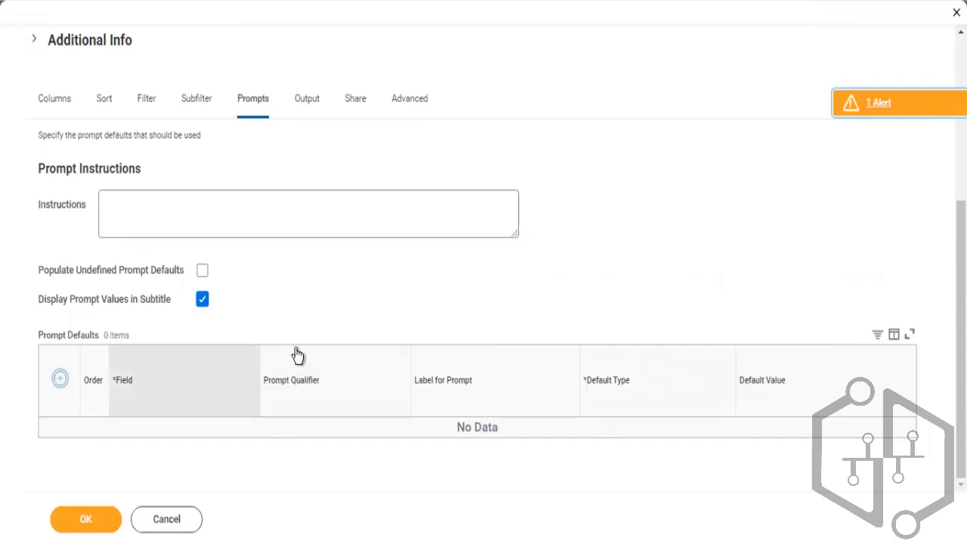
pyautogui.click(202, 277)
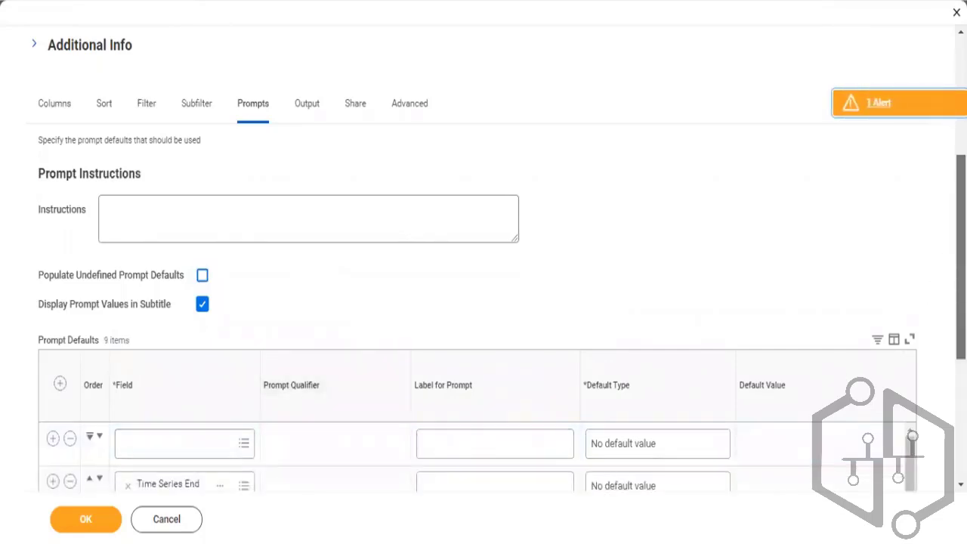
pyautogui.scroll(-2, 909, 315)
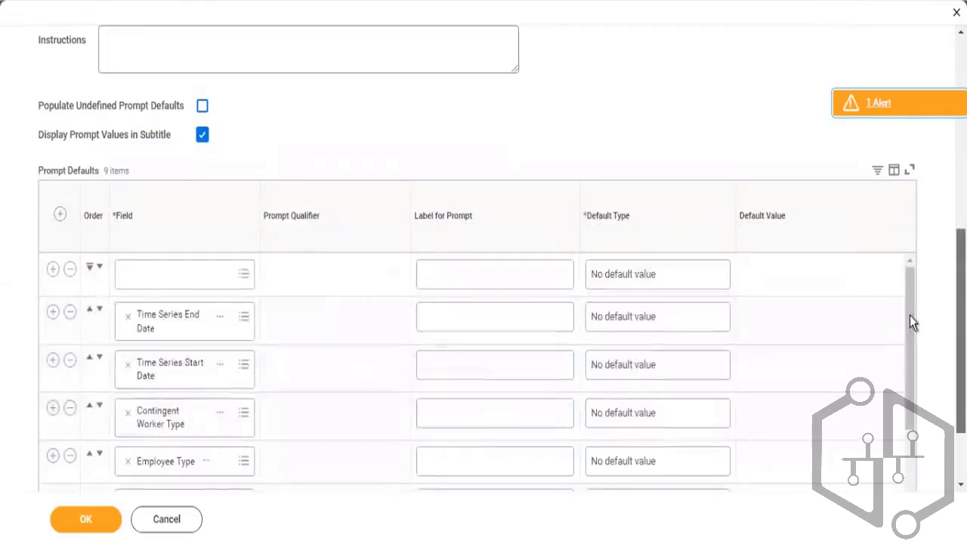
pyautogui.scroll(-4, 910, 315)
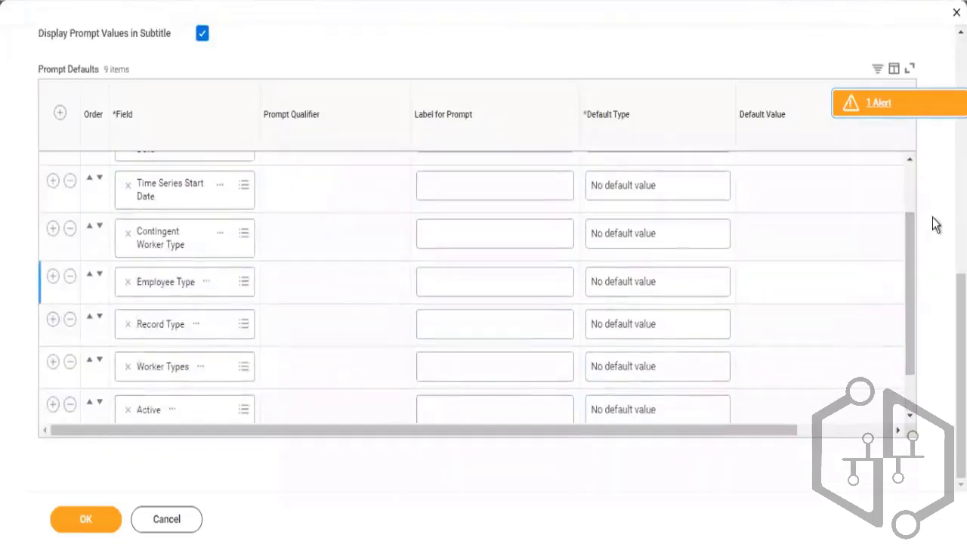
pyautogui.scroll(2, 913, 180)
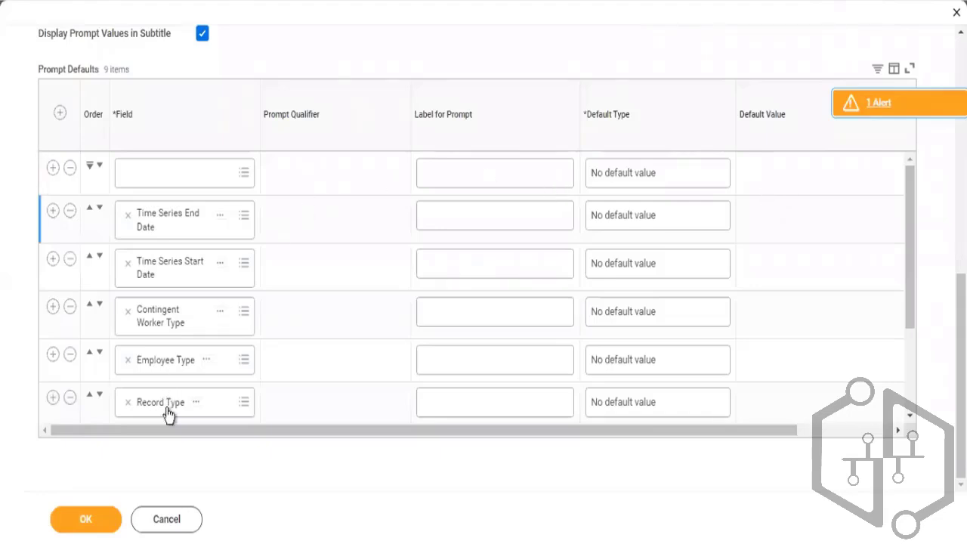
pyautogui.click(70, 170)
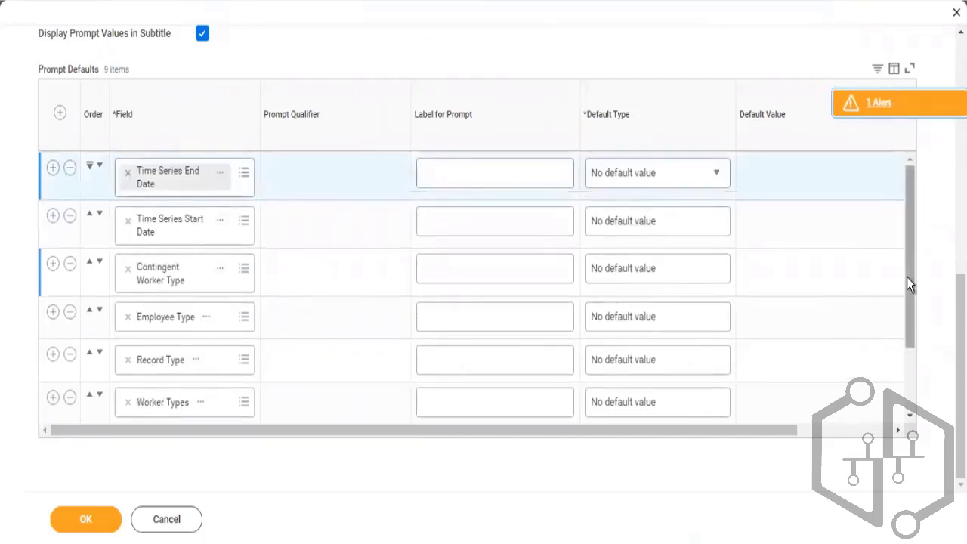
# - Review the prompt defaults and move Time Series Start Date above Time Series End Date
pyautogui.moveTo(907, 278); pyautogui.dragTo(904, 357)
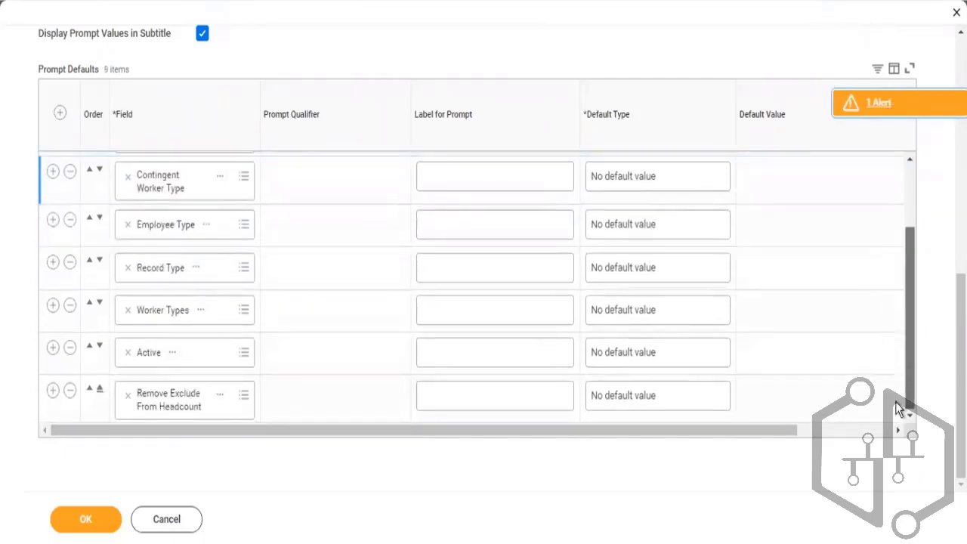
pyautogui.moveTo(905, 252); pyautogui.dragTo(897, 186)
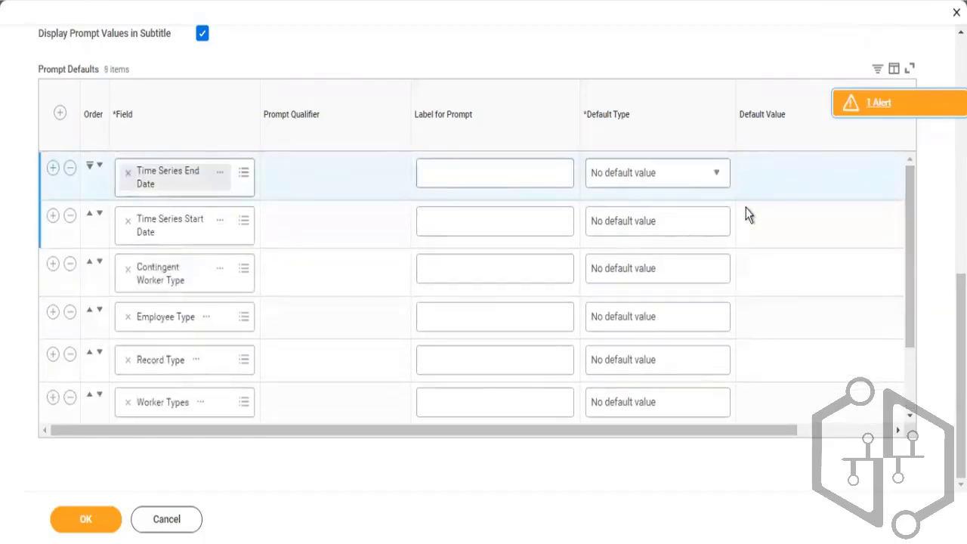
pyautogui.click(861, 431)
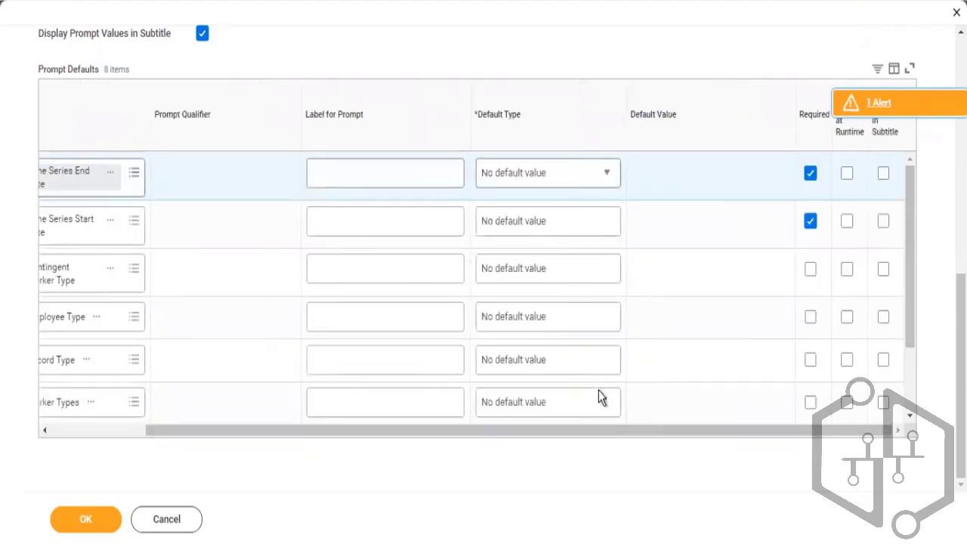
pyautogui.click(98, 429)
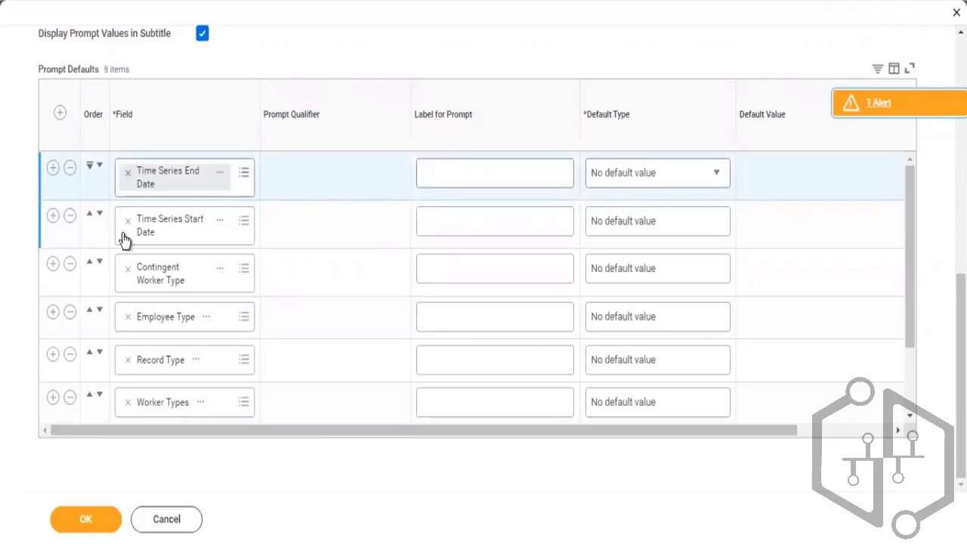
pyautogui.click(89, 215)
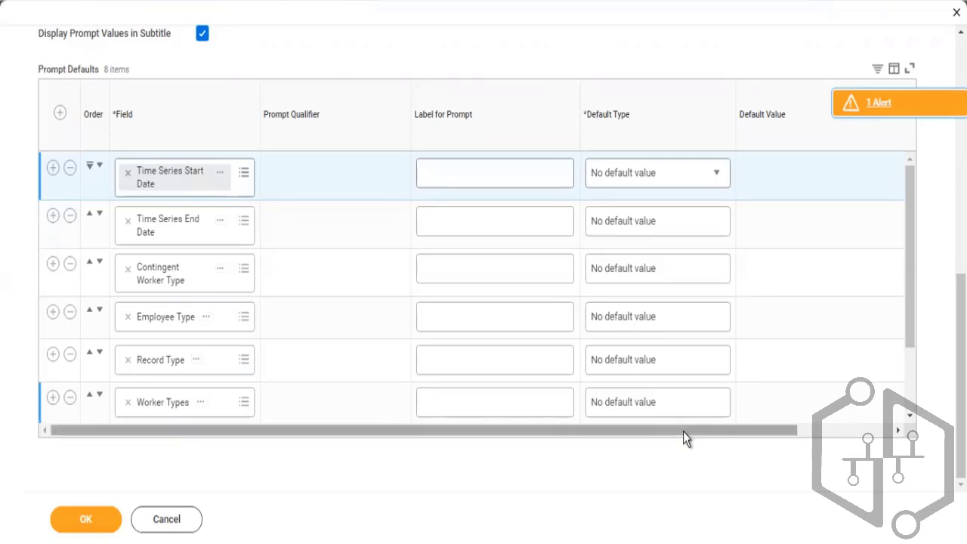
# - Set the default type of the Remove Exclude From Headcount prompt to Specify default value
pyautogui.click(652, 323)
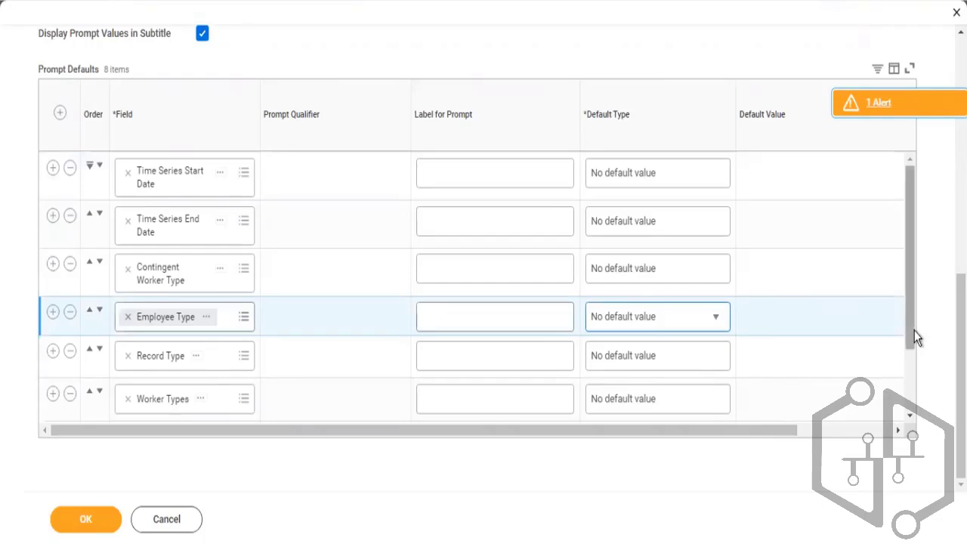
pyautogui.moveTo(913, 330); pyautogui.dragTo(907, 425)
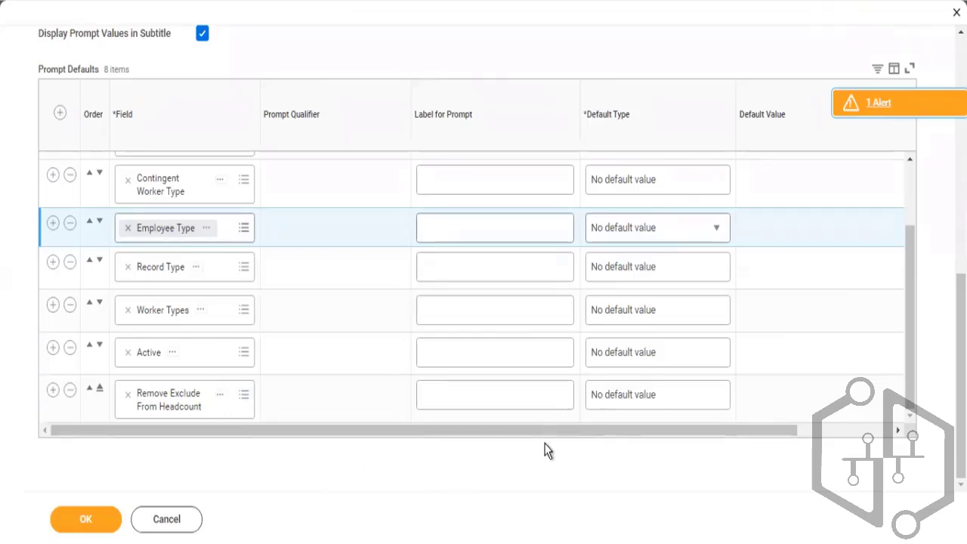
pyautogui.click(630, 395)
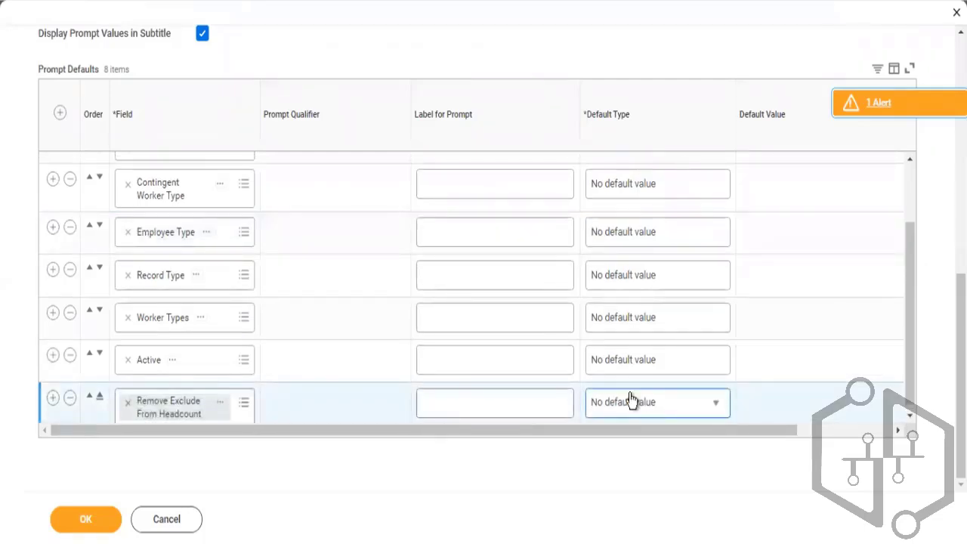
pyautogui.click(631, 395)
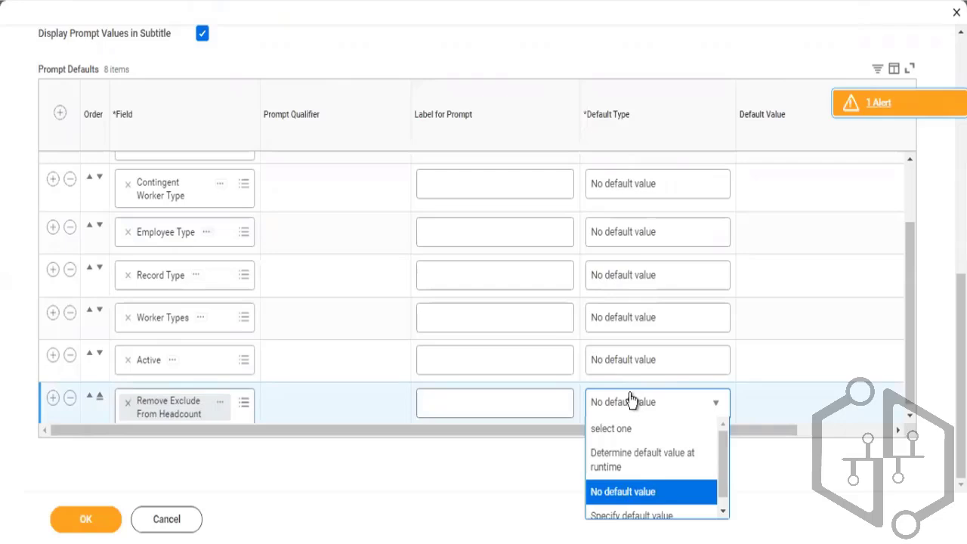
pyautogui.click(638, 516)
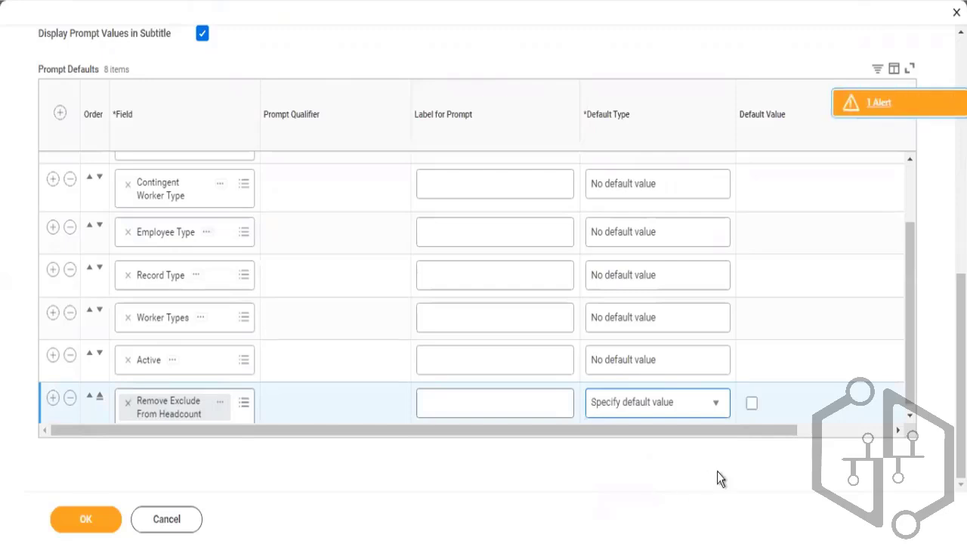
# - Set the default type of the Active prompt to Specify default value
pyautogui.click(617, 361)
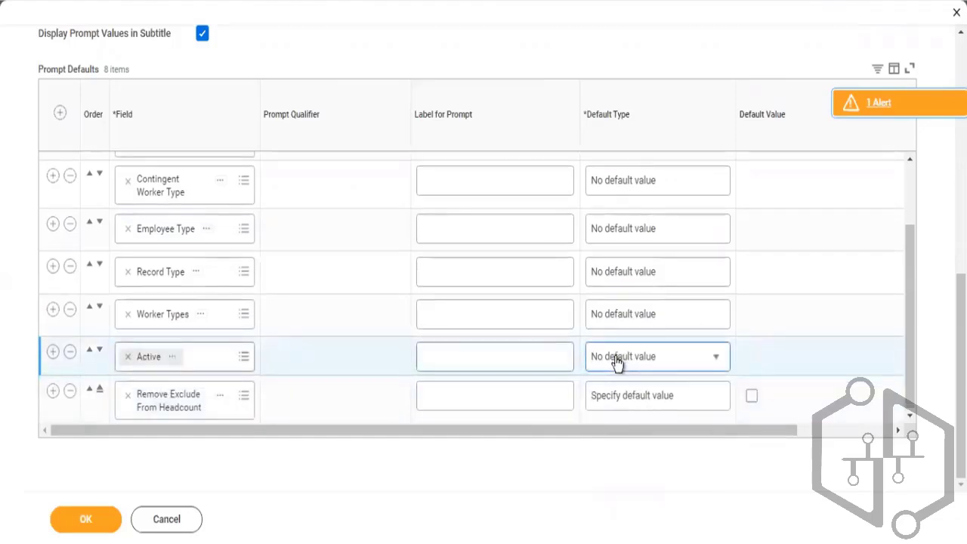
pyautogui.click(616, 361)
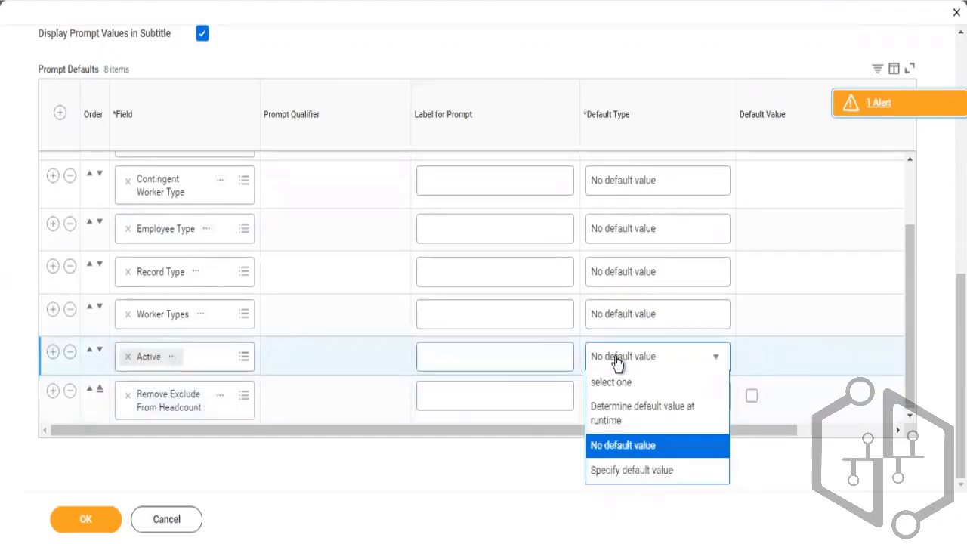
pyautogui.click(626, 470)
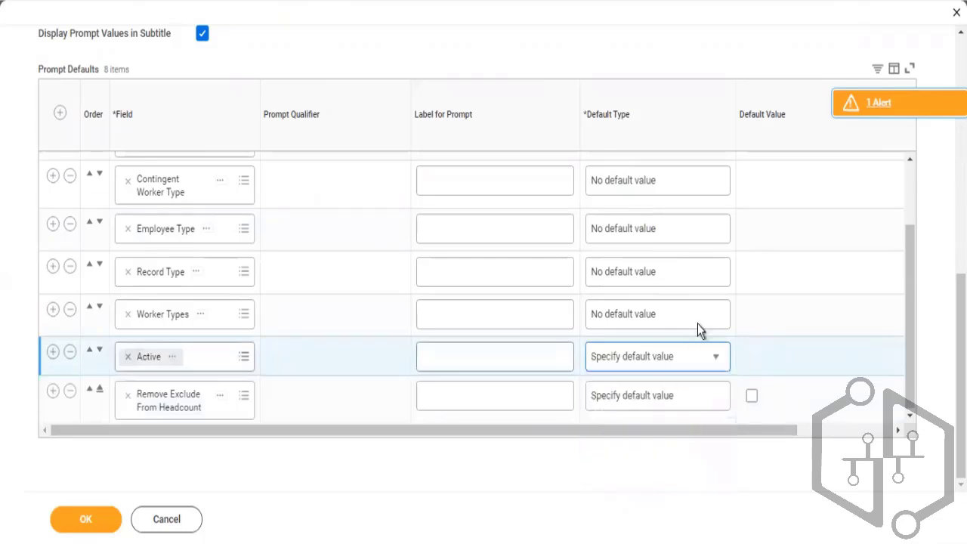
# - Set the default type of the Worker Types prompt to Specify default value and open its default value for selection
pyautogui.click(618, 314)
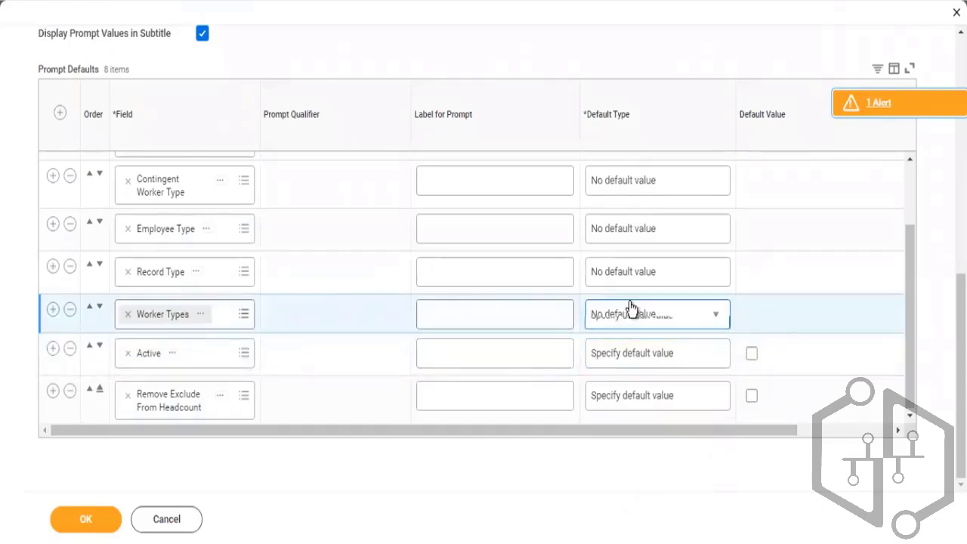
pyautogui.click(630, 310)
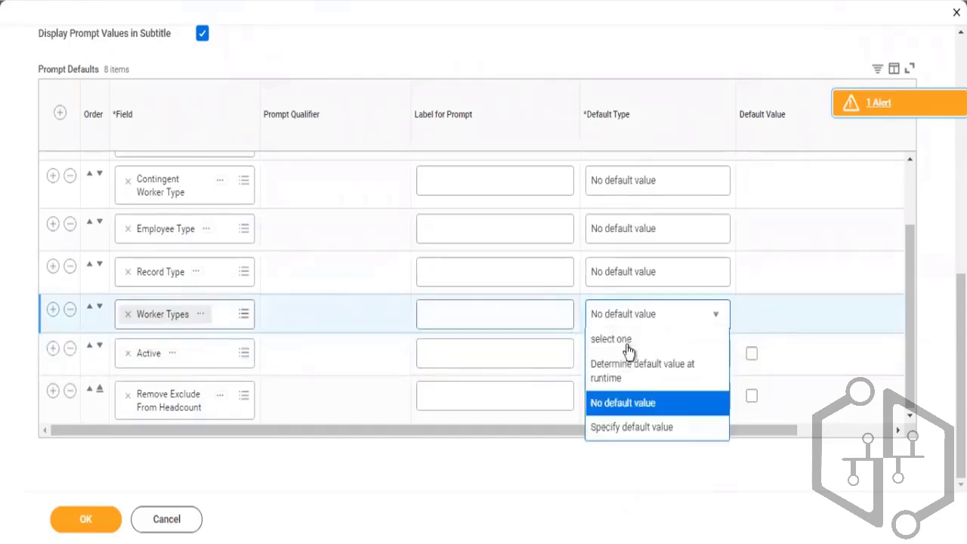
pyautogui.click(613, 427)
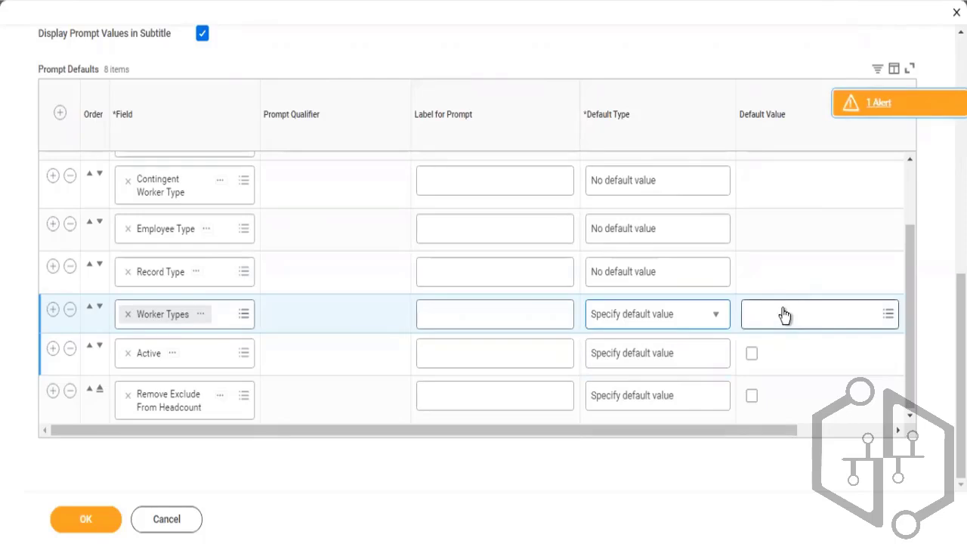
pyautogui.click(783, 310)
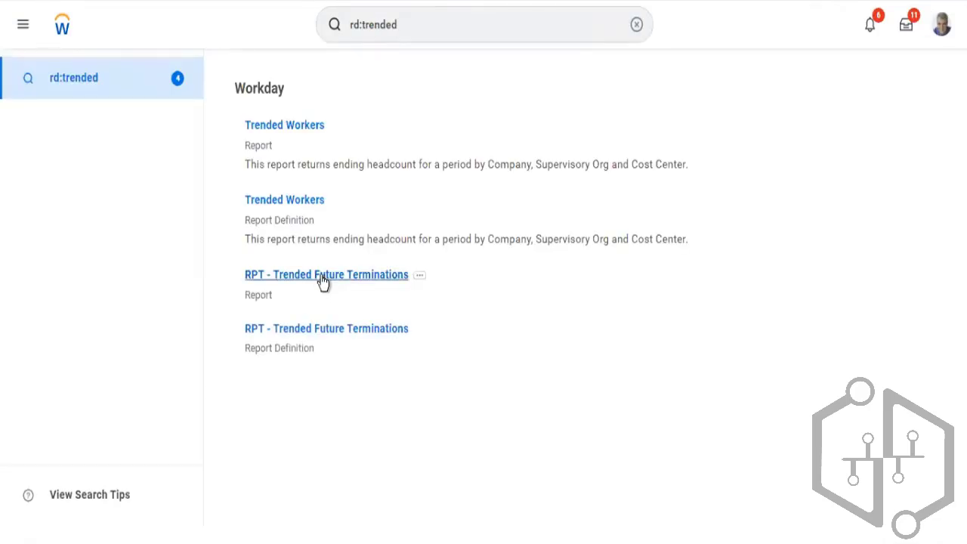
# - Open the report definition of RPT - Trended Future Terminations from the search results
pyautogui.click(310, 331)
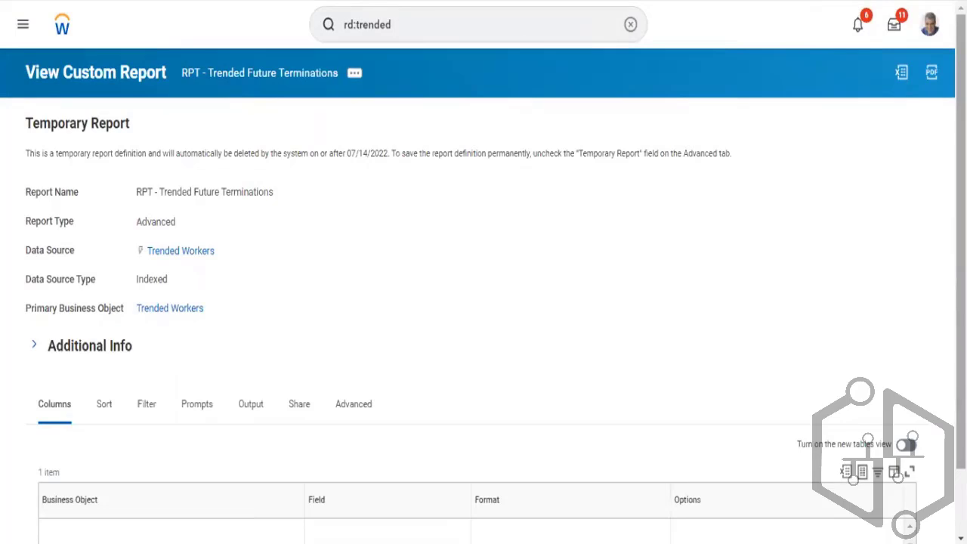
pyautogui.scroll(-1, 483, 302)
pyautogui.scroll(1, 484, 302)
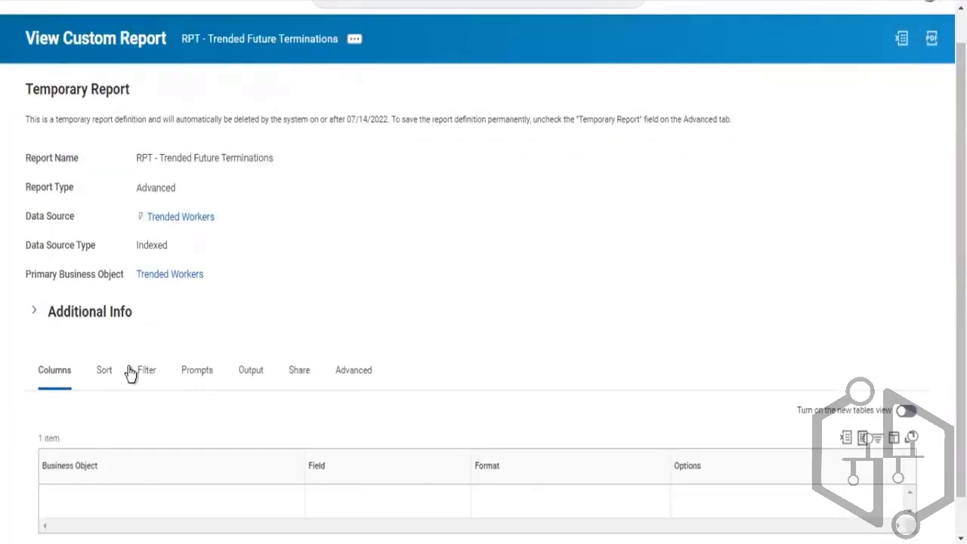
# - Check the report's filter conditions and open the RPT - Trended Future Terminations definition for editing
pyautogui.click(151, 380)
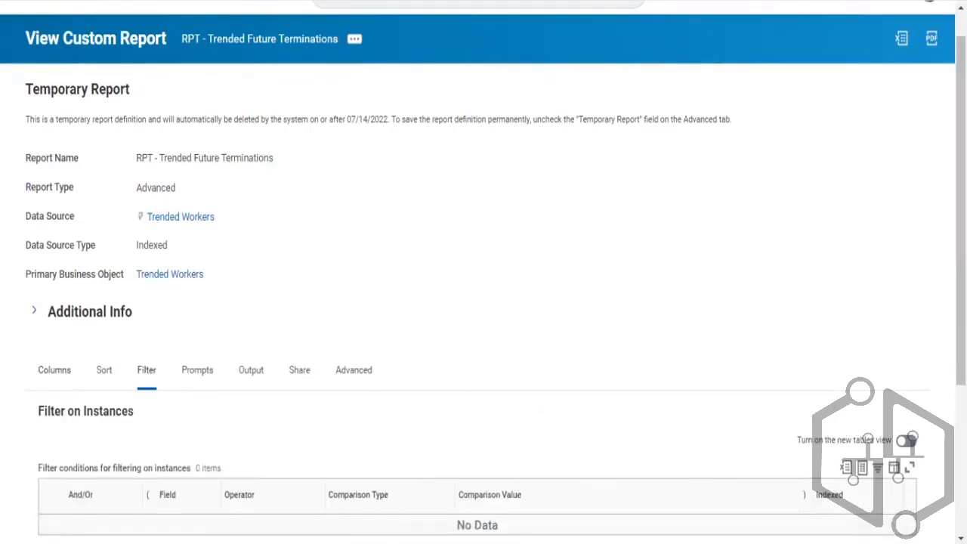
pyautogui.scroll(-3, 484, 302)
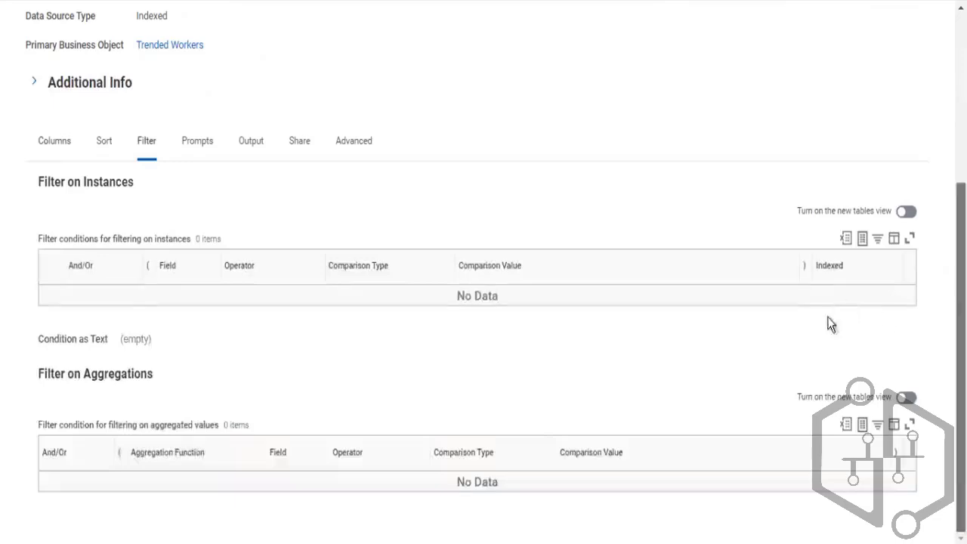
pyautogui.scroll(4, 484, 272)
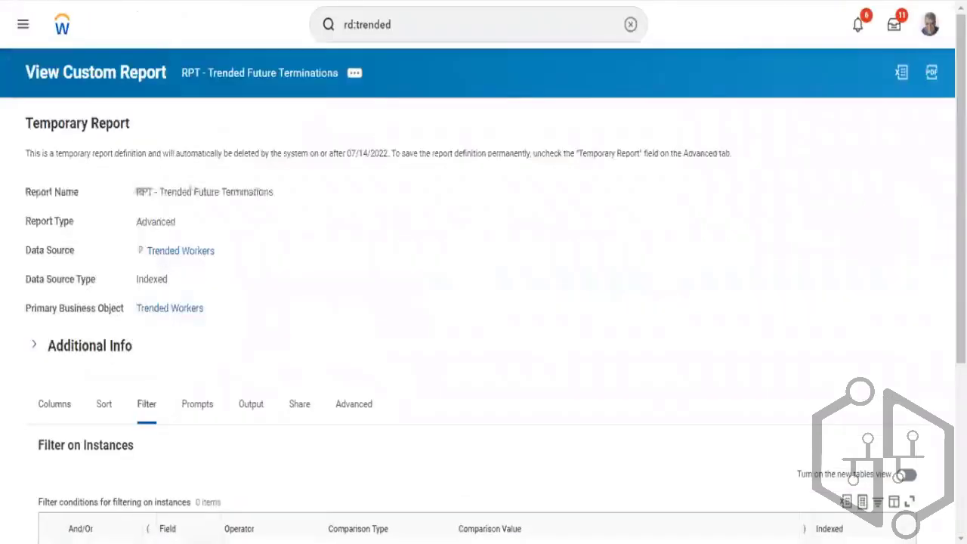
pyautogui.click(355, 74)
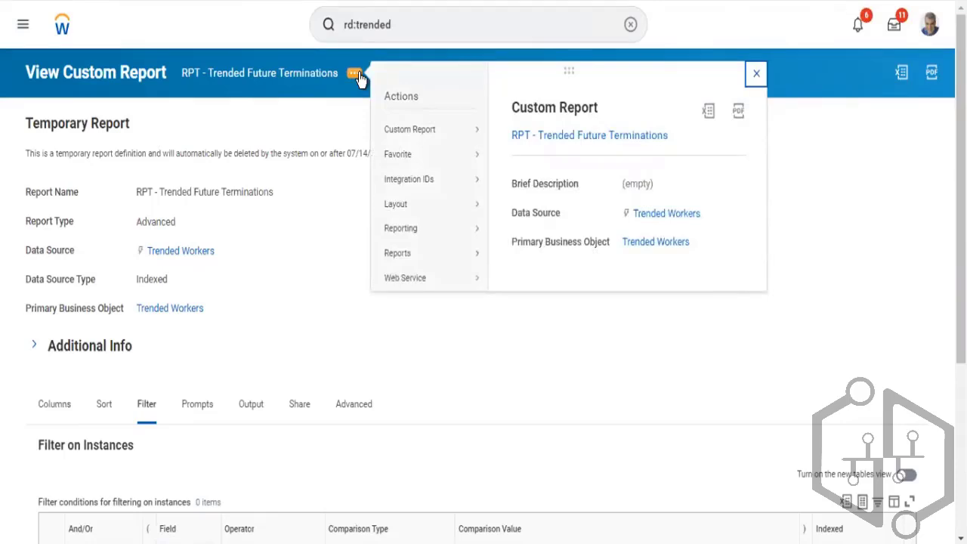
pyautogui.moveTo(413, 130)
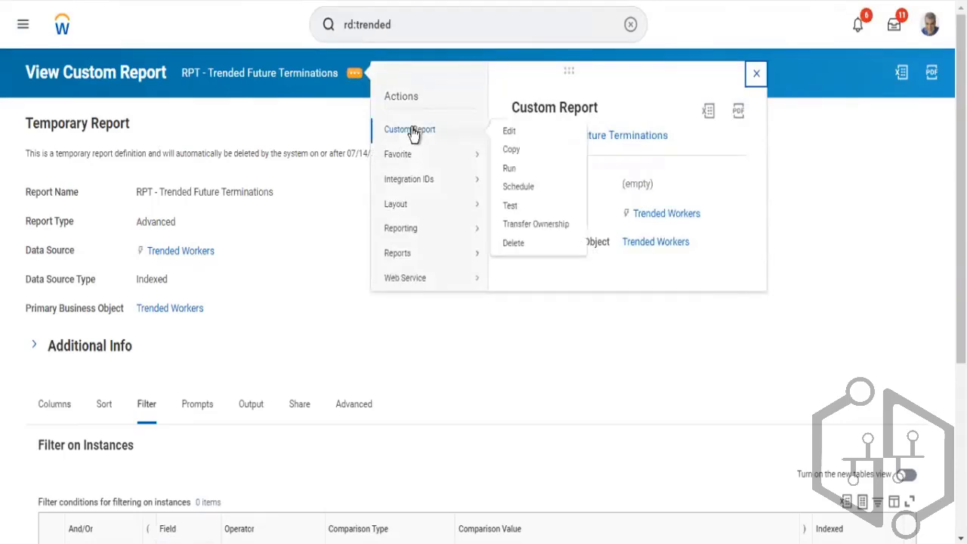
pyautogui.click(511, 135)
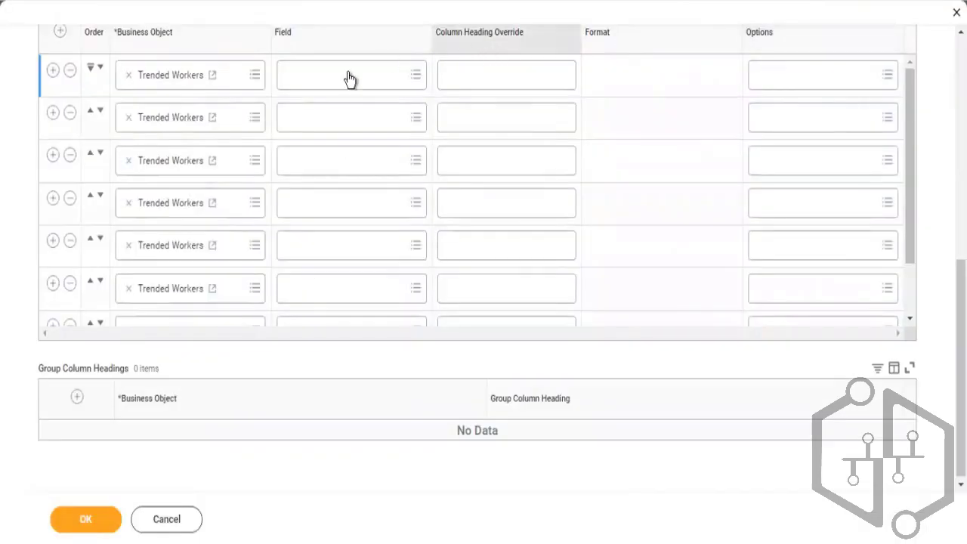
# - Set the field of the first Trended Workers column row to Worker
pyautogui.click(342, 76)
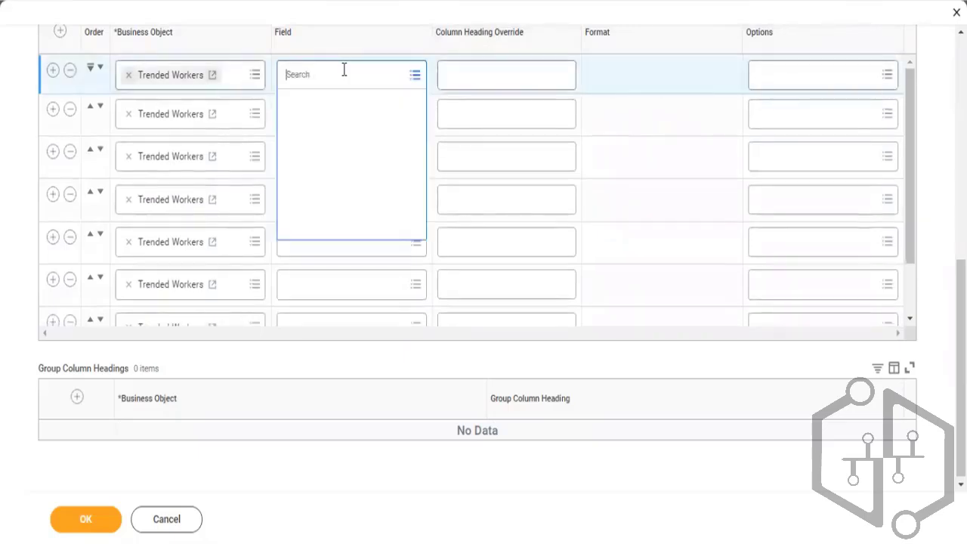
pyautogui.write('Worer')
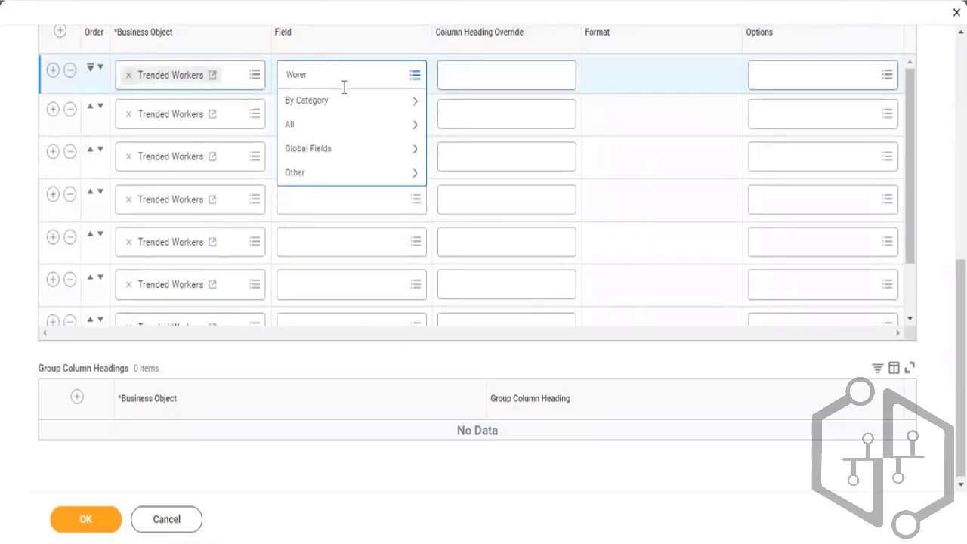
pyautogui.press('BackSpace')
pyautogui.press('BackSpace')
pyautogui.write('ker')
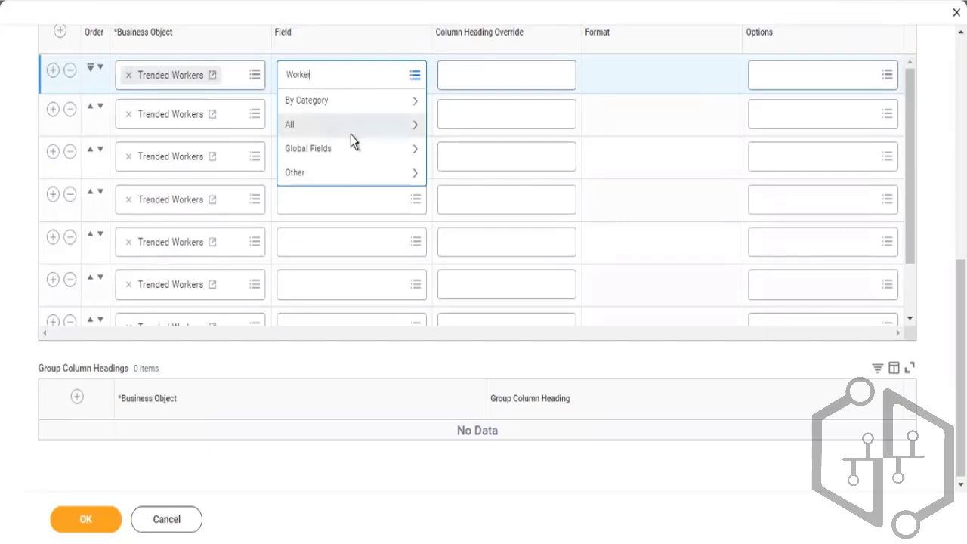
pyautogui.click(351, 134)
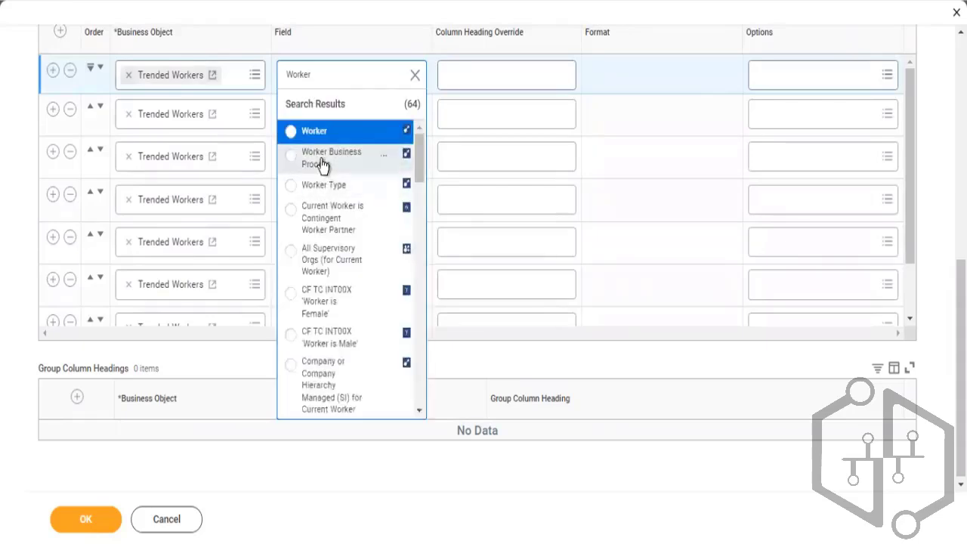
pyautogui.click(315, 132)
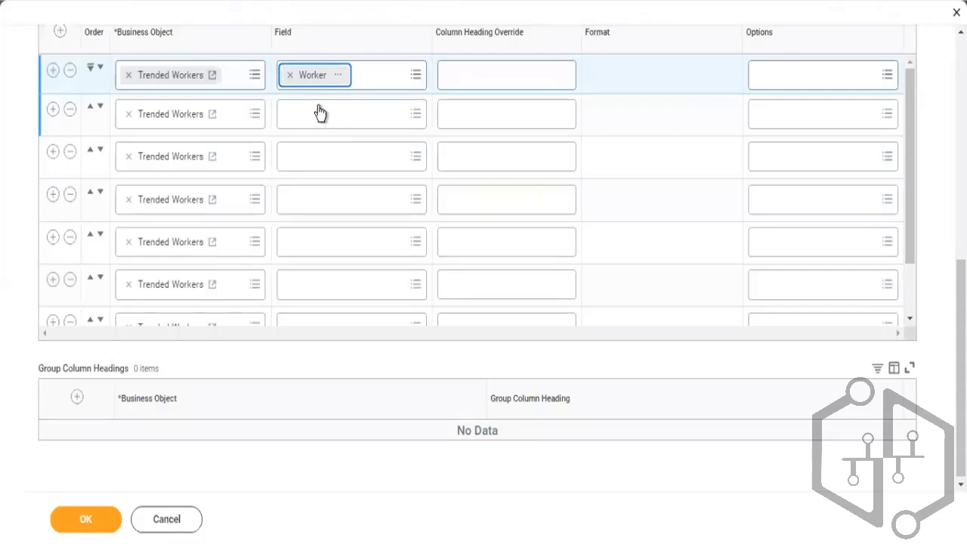
# - Set the field of the second column row to Record Date
pyautogui.click(320, 105)
pyautogui.write('R')
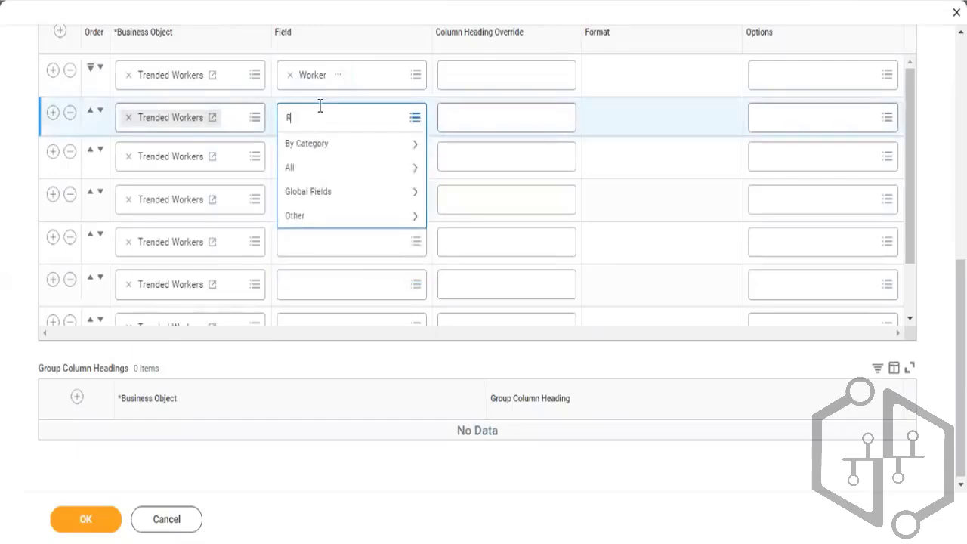
pyautogui.write('ecord Date')
pyautogui.press('Return')
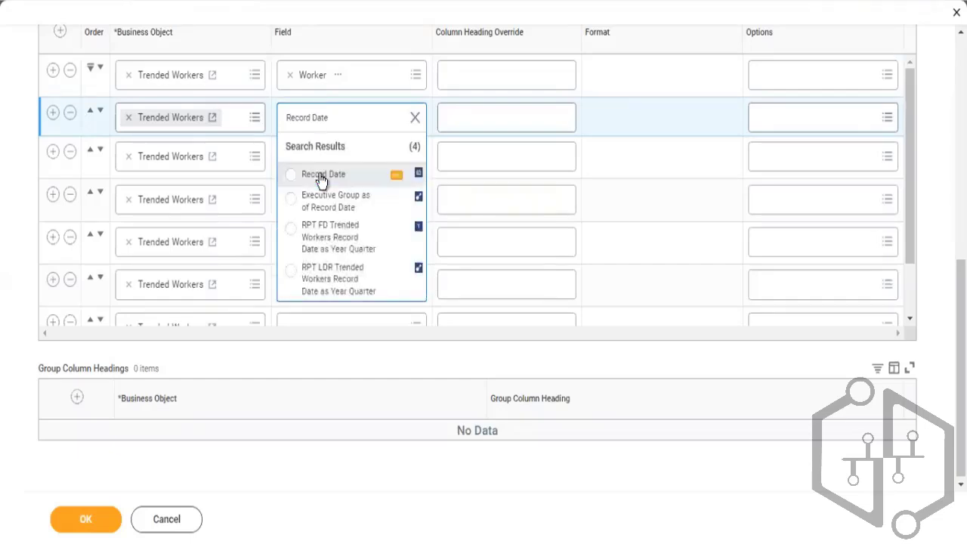
pyautogui.click(321, 178)
# - Set the field of the third column row to Termination Reason, not the Do Not Use variant
pyautogui.click(321, 159)
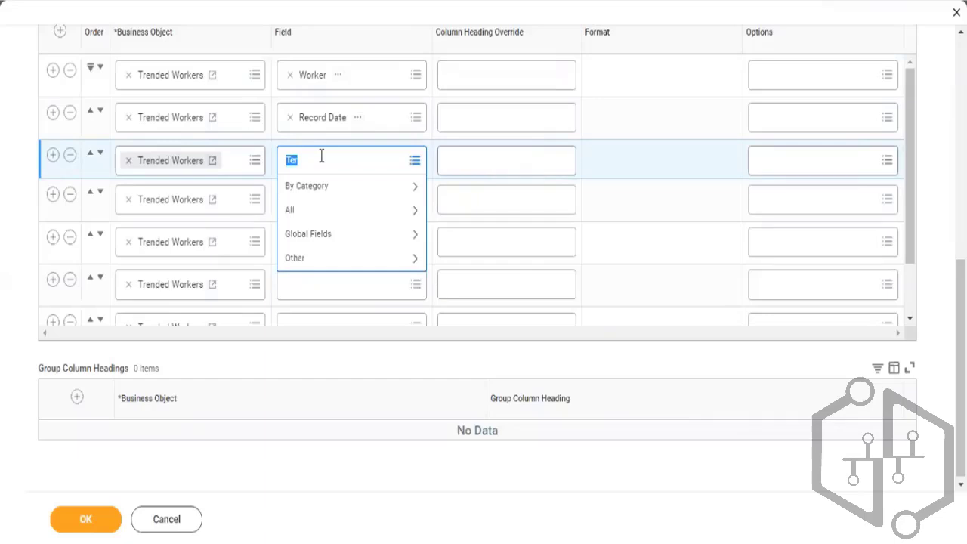
pyautogui.click(321, 155)
pyautogui.write('mination Reason')
pyautogui.press('BackSpace')
pyautogui.press('BackSpace')
pyautogui.press('BackSpace')
pyautogui.press('BackSpace')
pyautogui.press('BackSpace')
pyautogui.write('on Reason')
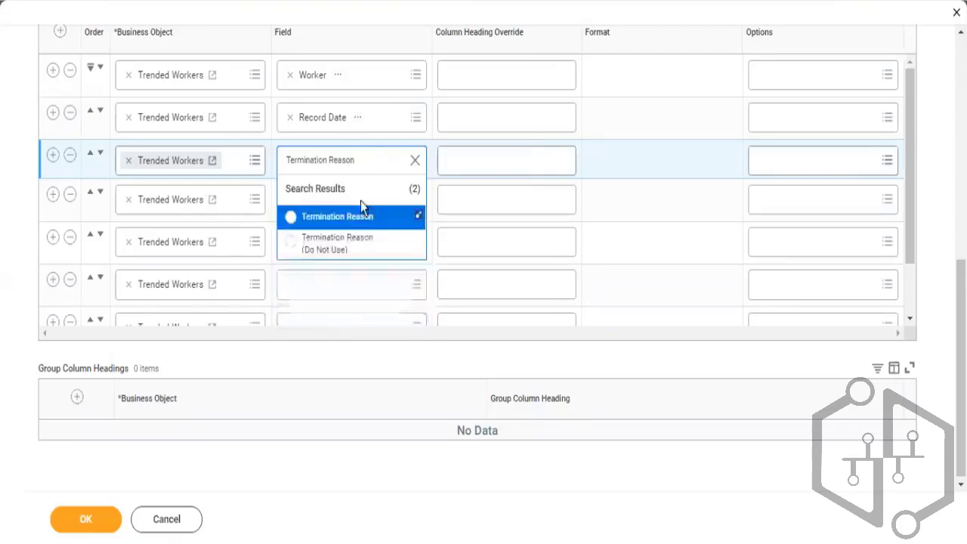
pyautogui.click(355, 221)
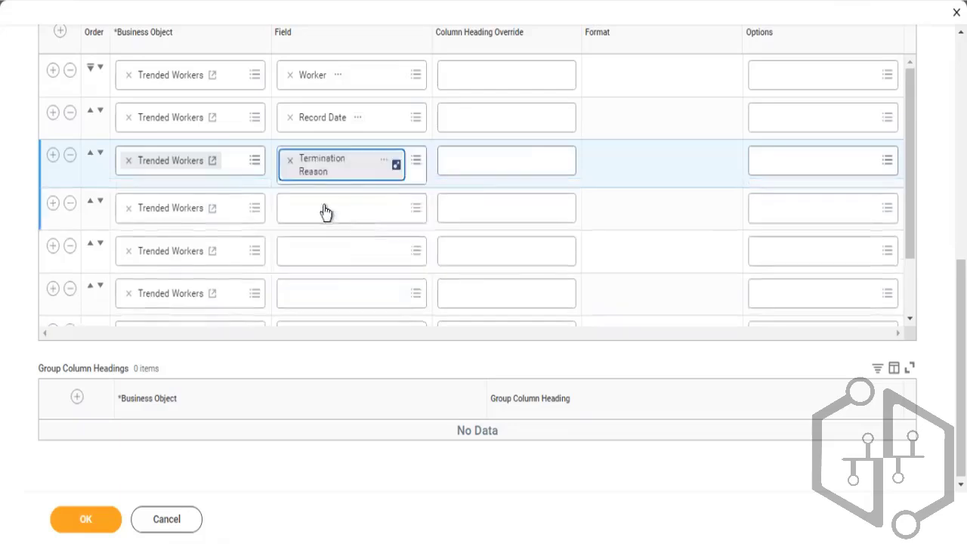
# - Set the fields of the fourth and fifth column rows to Employee Type and Job Profile
pyautogui.click(323, 202)
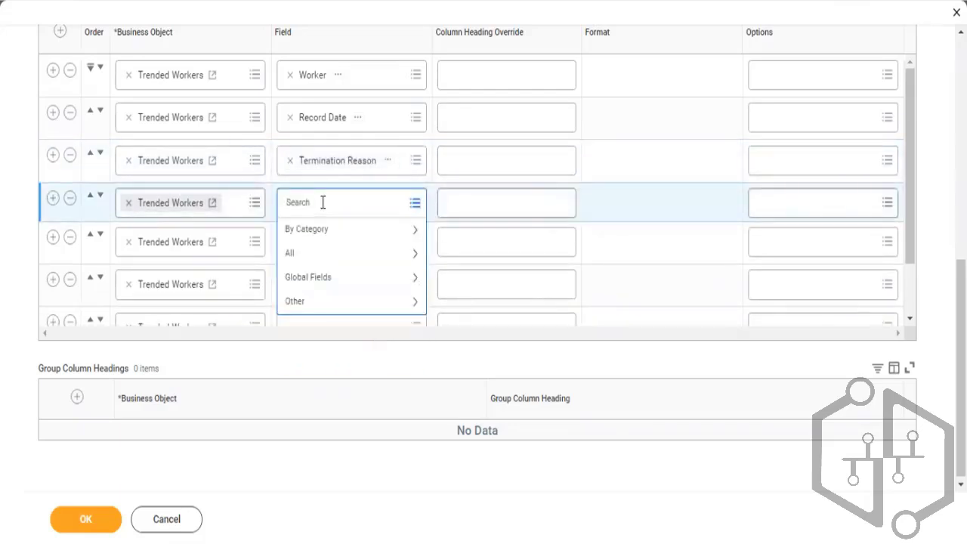
pyautogui.write('Employee Type')
pyautogui.press('Return')
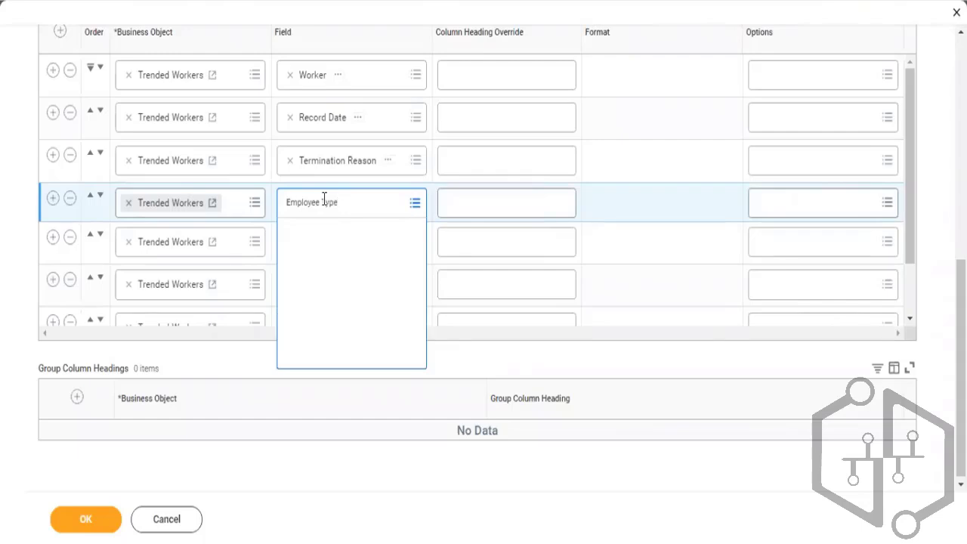
pyautogui.click(355, 240)
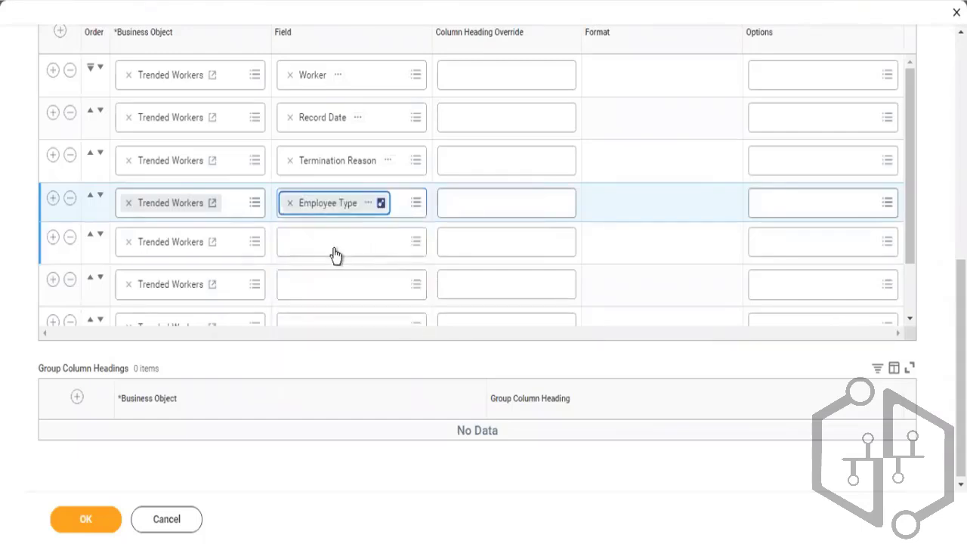
pyautogui.click(334, 249)
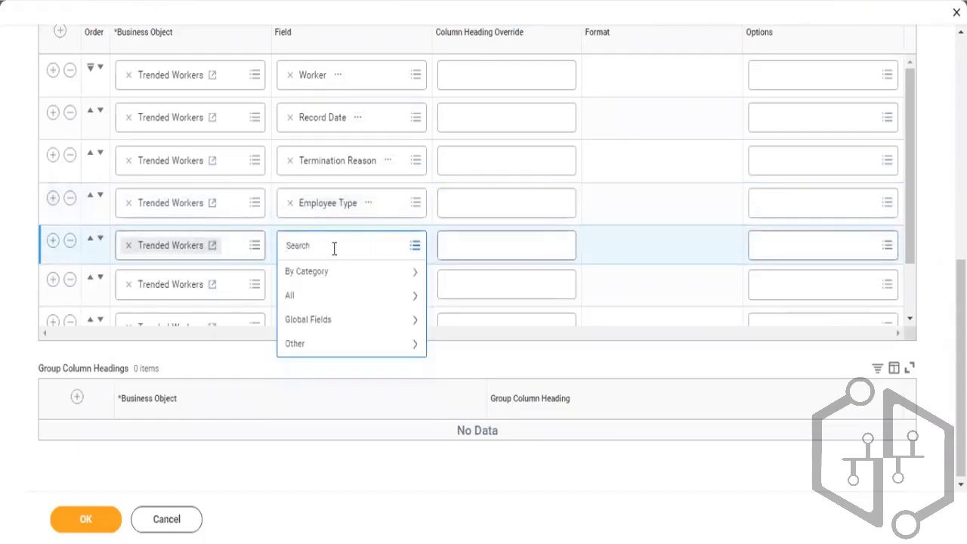
pyautogui.write('Job Profile')
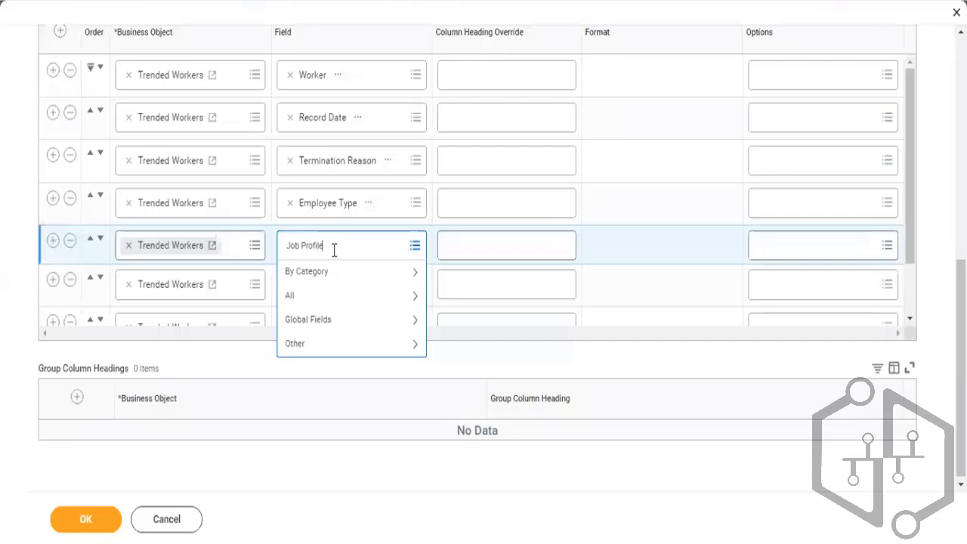
pyautogui.press('Return')
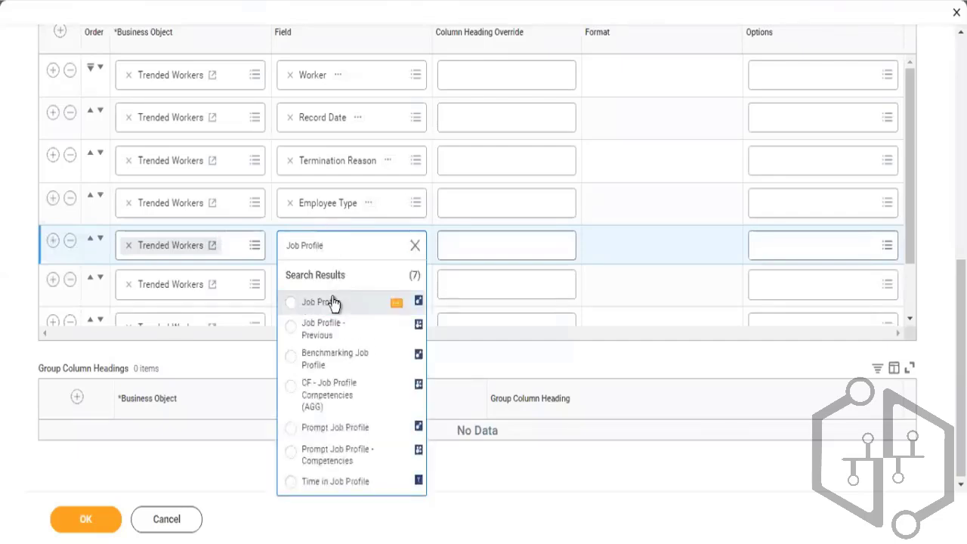
pyautogui.click(334, 303)
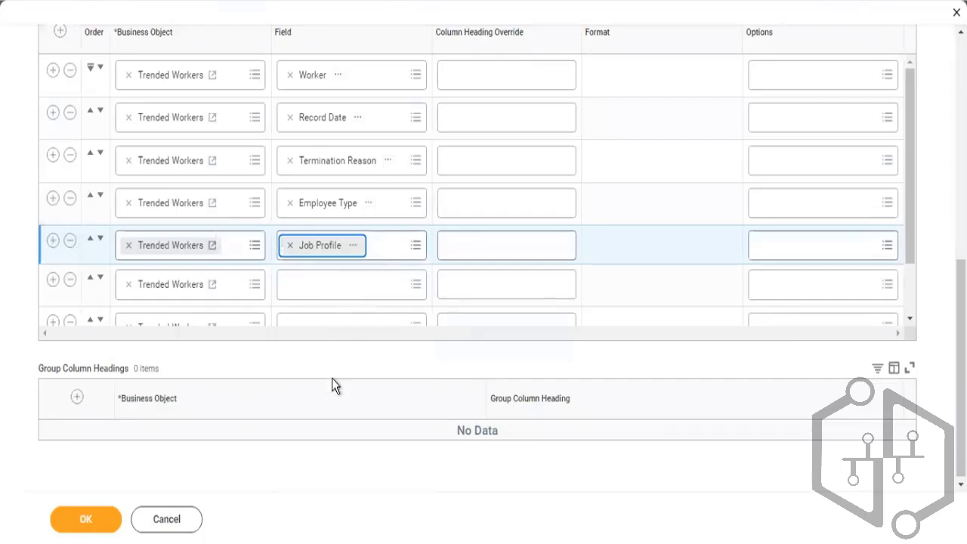
# - Set the fields of the sixth and seventh column rows to Supervisory Organization and Cost Center
pyautogui.click(332, 287)
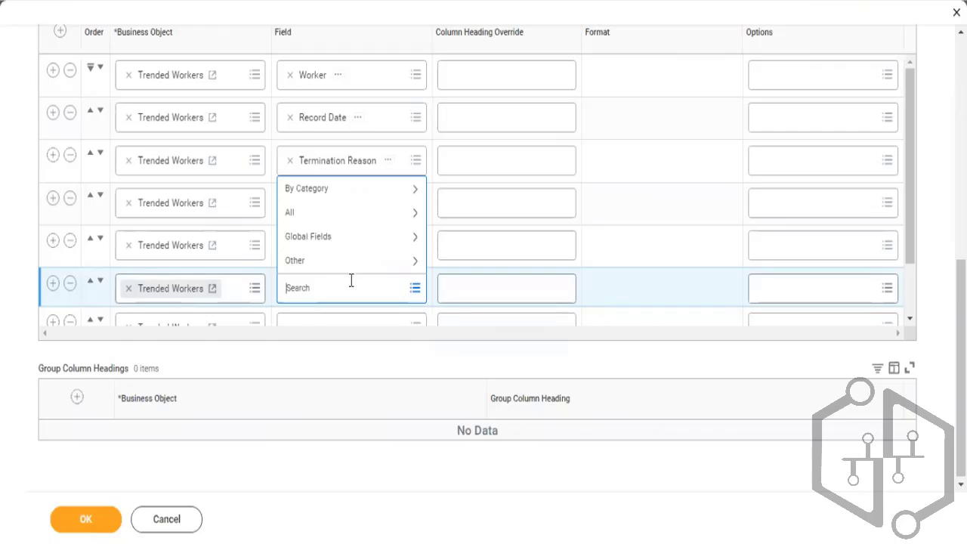
pyautogui.write('Supervisory Org')
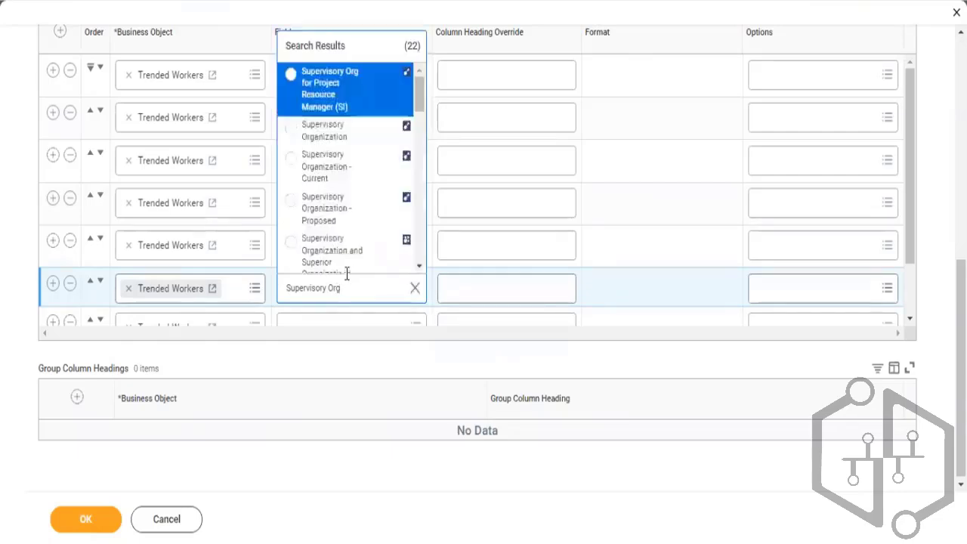
pyautogui.click(323, 133)
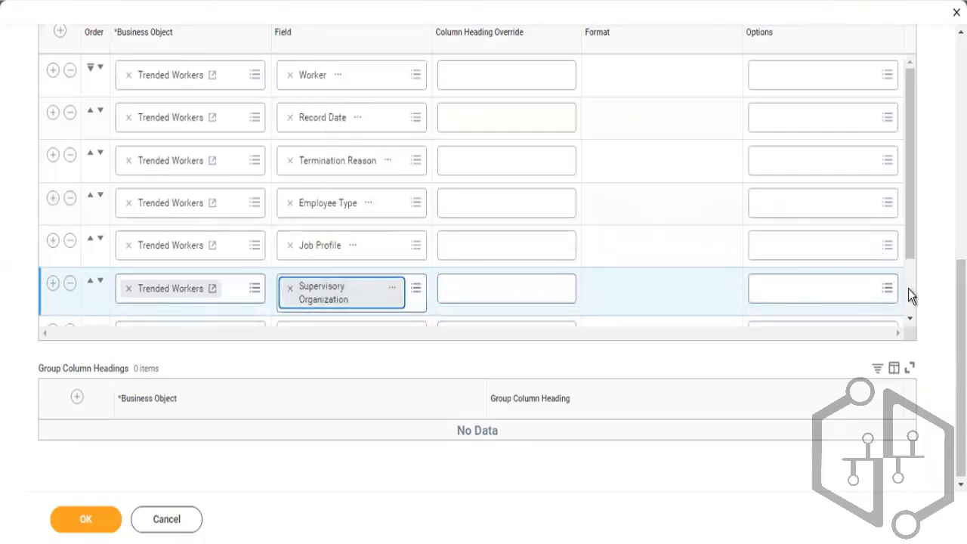
pyautogui.scroll(-2, 908, 289)
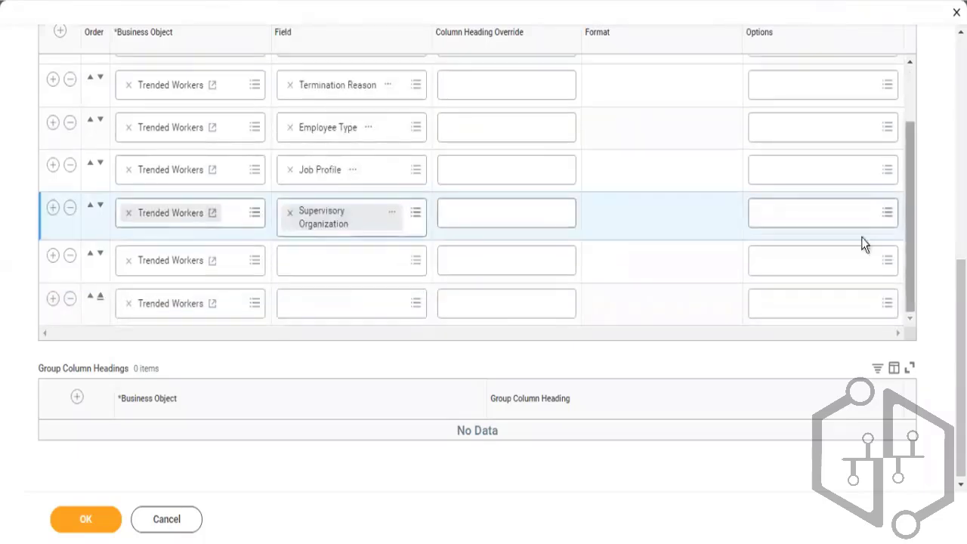
pyautogui.click(350, 270)
pyautogui.write('cod')
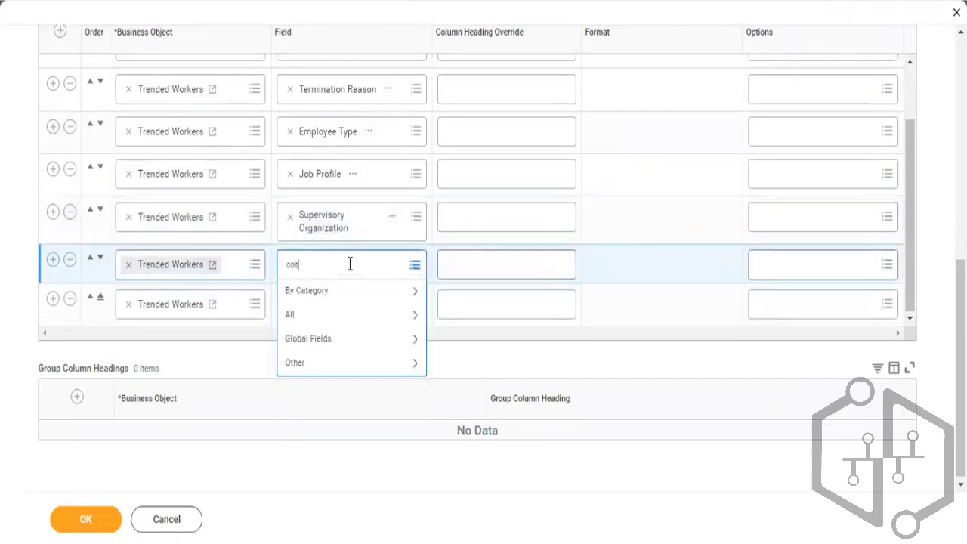
pyautogui.write('t center')
pyautogui.press('Return')
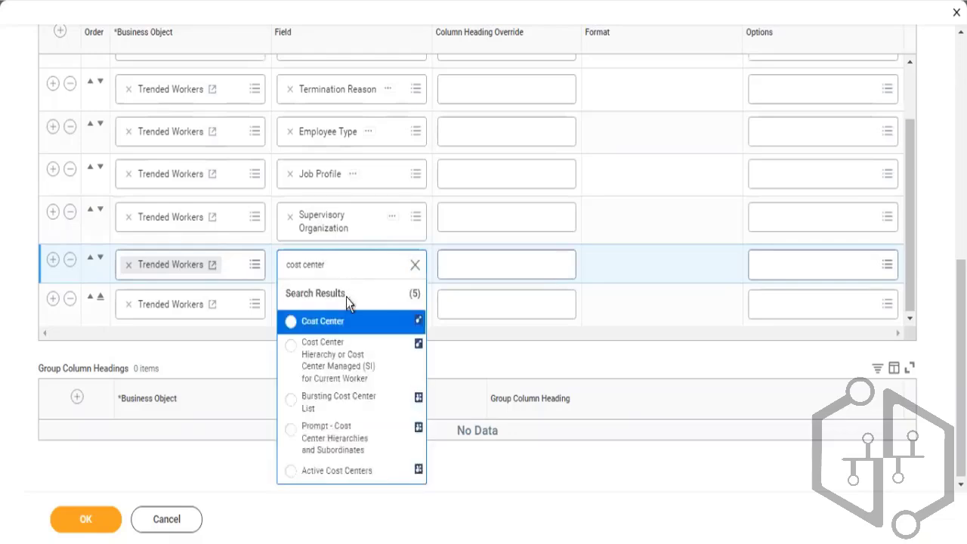
pyautogui.click(333, 329)
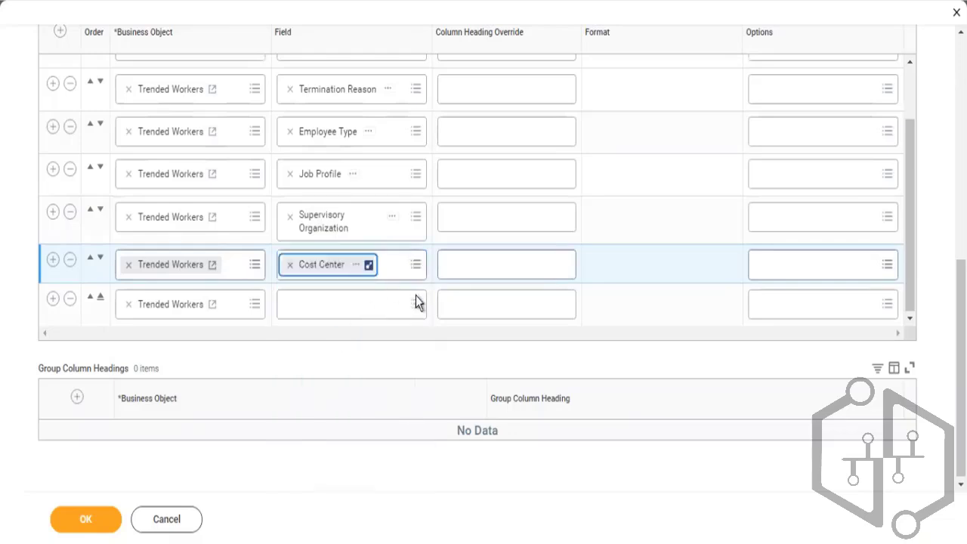
# - Set the field of the eighth and last column row to Manager
pyautogui.click(289, 306)
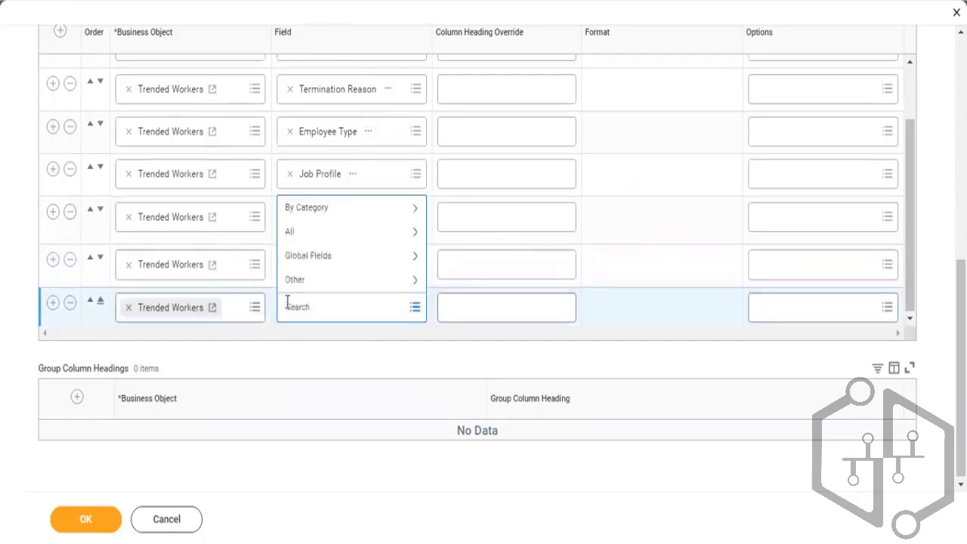
pyautogui.write('manager')
pyautogui.press('Return')
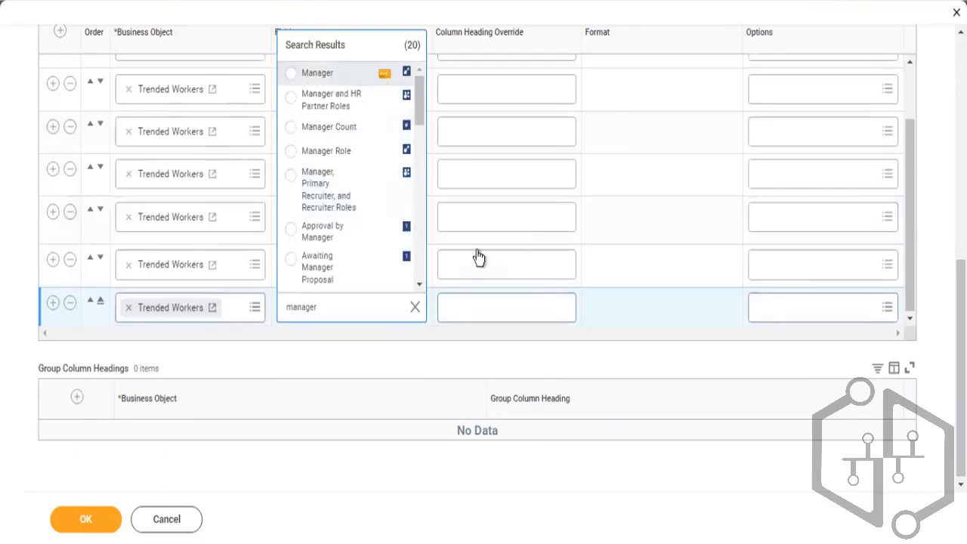
pyautogui.click(366, 80)
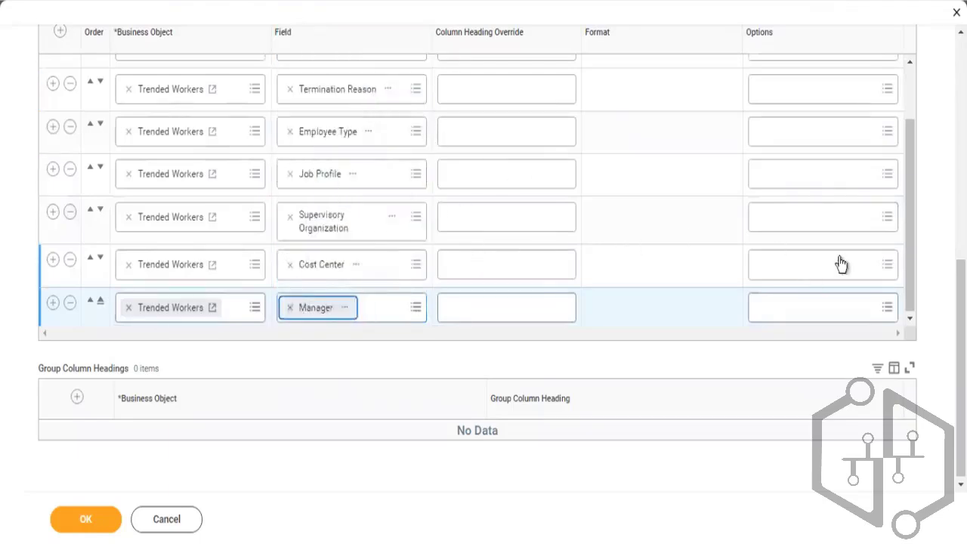
# - Add two blank filter conditions on instances to the report
pyautogui.scroll(5, 841, 263)
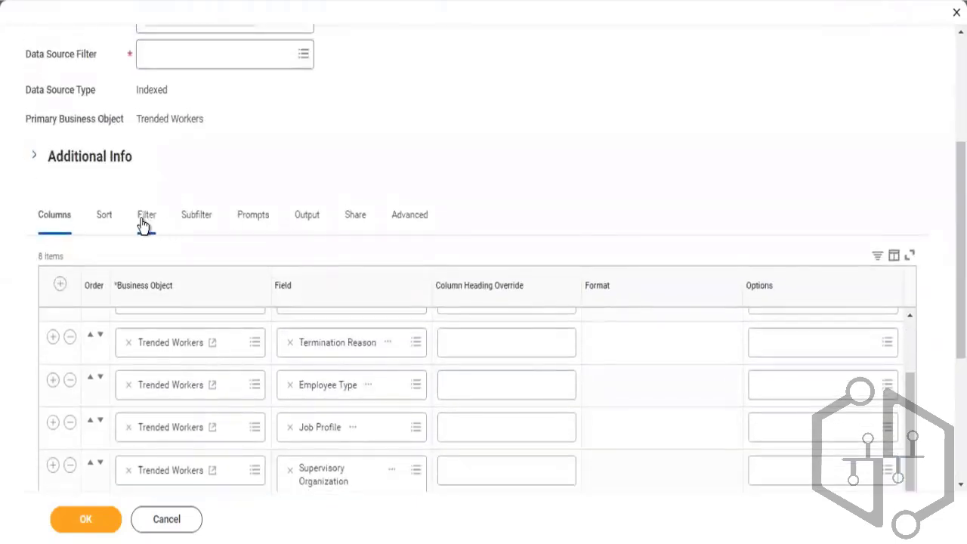
pyautogui.click(143, 219)
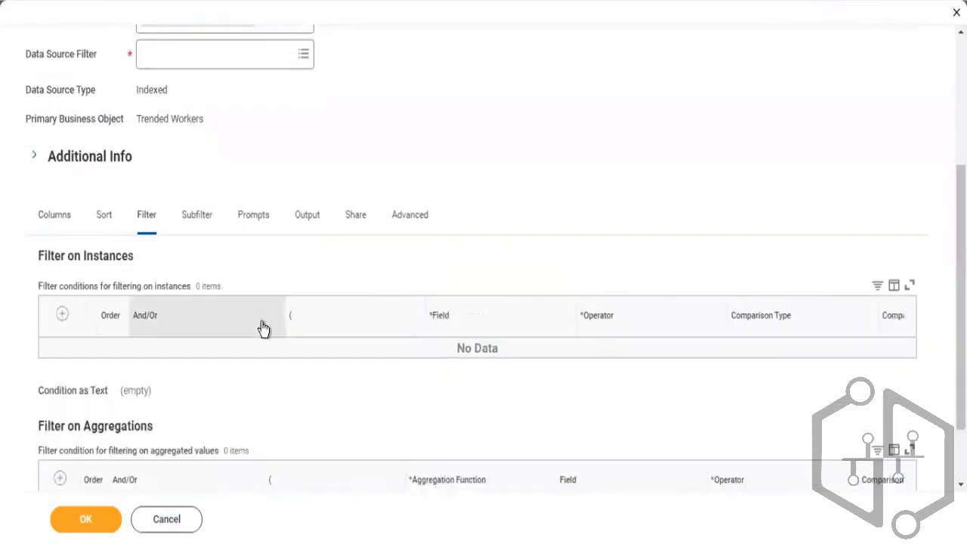
pyautogui.click(62, 314)
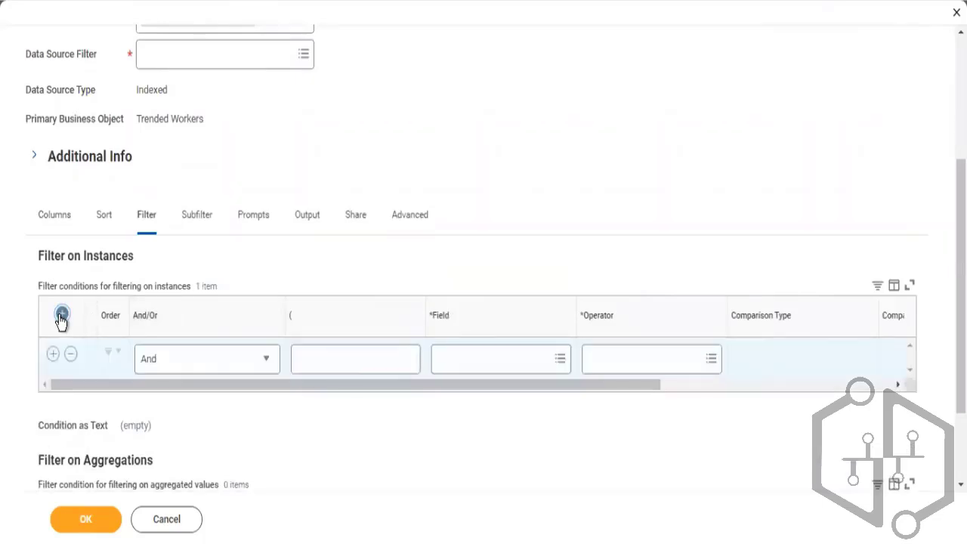
pyautogui.click(62, 316)
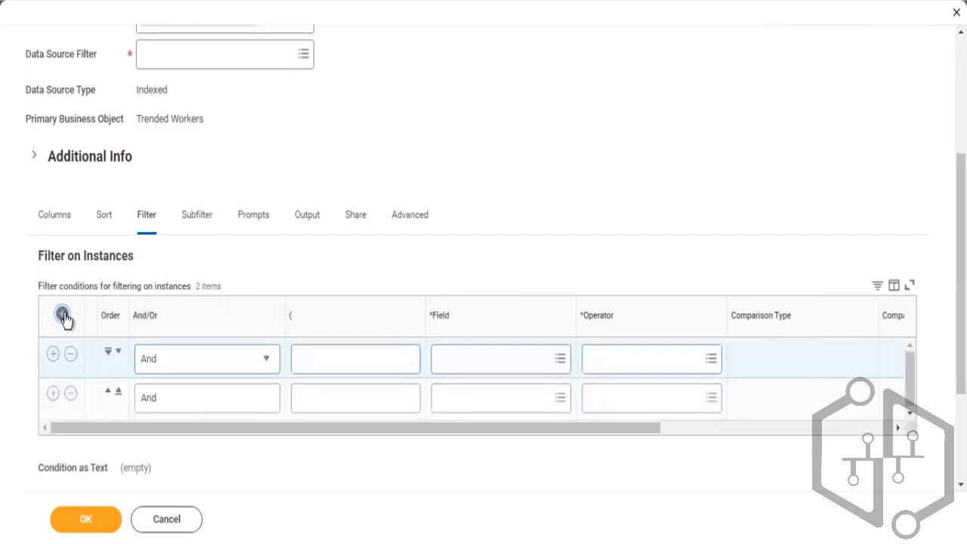
# - Set the field of the first instance filter condition to Record Type
pyautogui.click(388, 365)
pyautogui.click(478, 368)
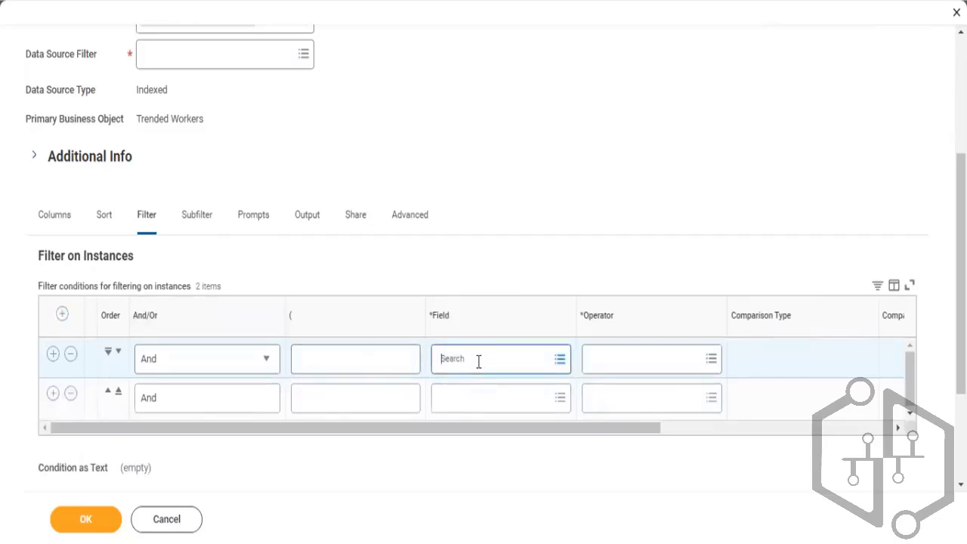
pyautogui.write('Re')
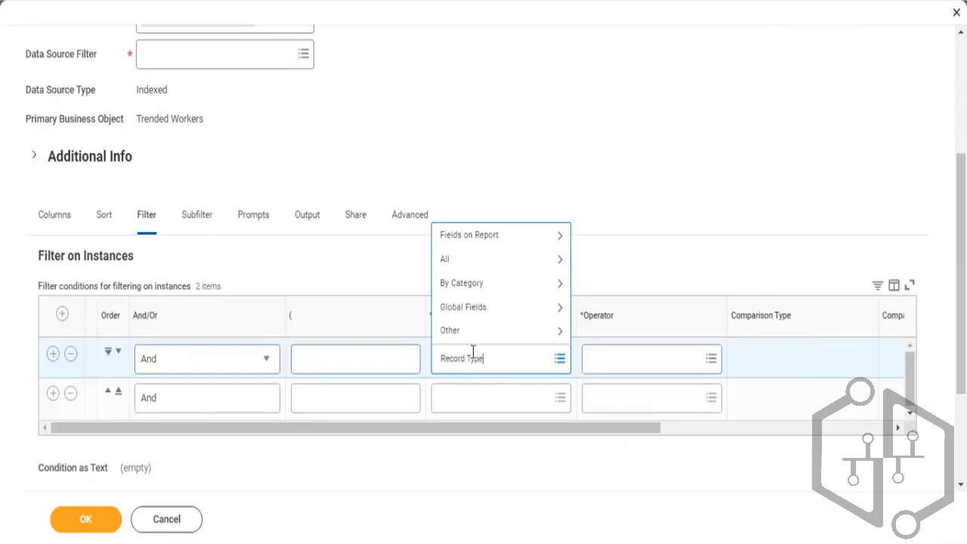
pyautogui.write('cord Type')
pyautogui.press('Return')
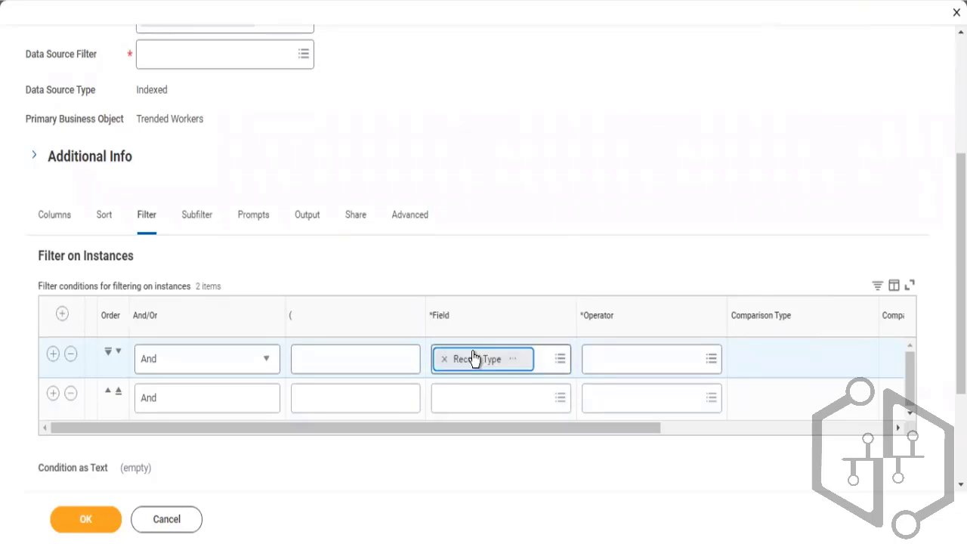
# - Set the Record Type condition's operator to in the selection list, with Activity as the comparison value
pyautogui.click(626, 358)
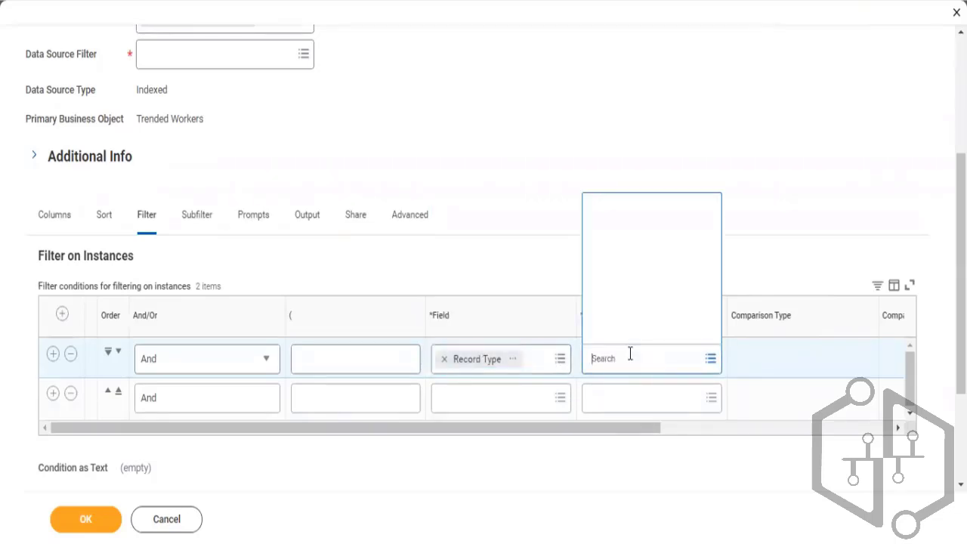
pyautogui.click(628, 310)
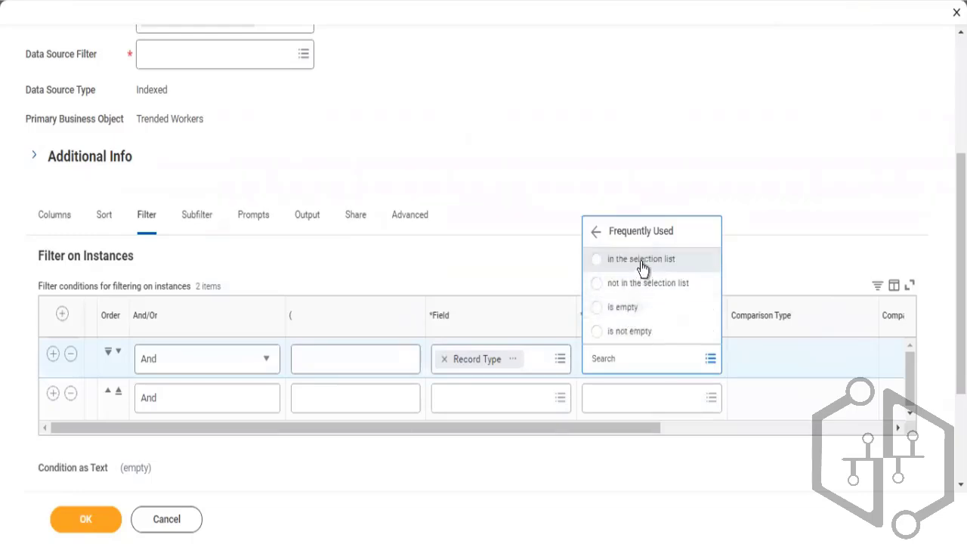
pyautogui.click(641, 260)
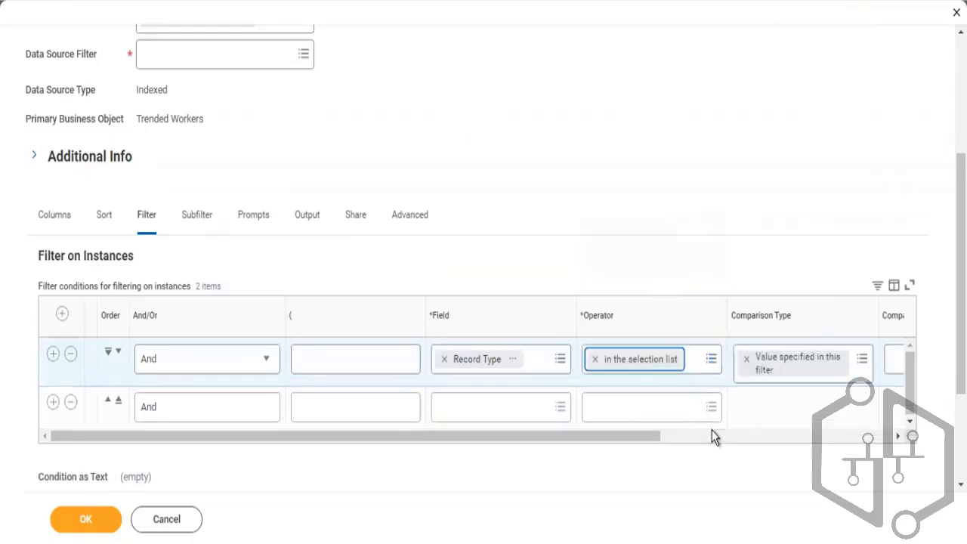
pyautogui.click(714, 436)
pyautogui.click(624, 367)
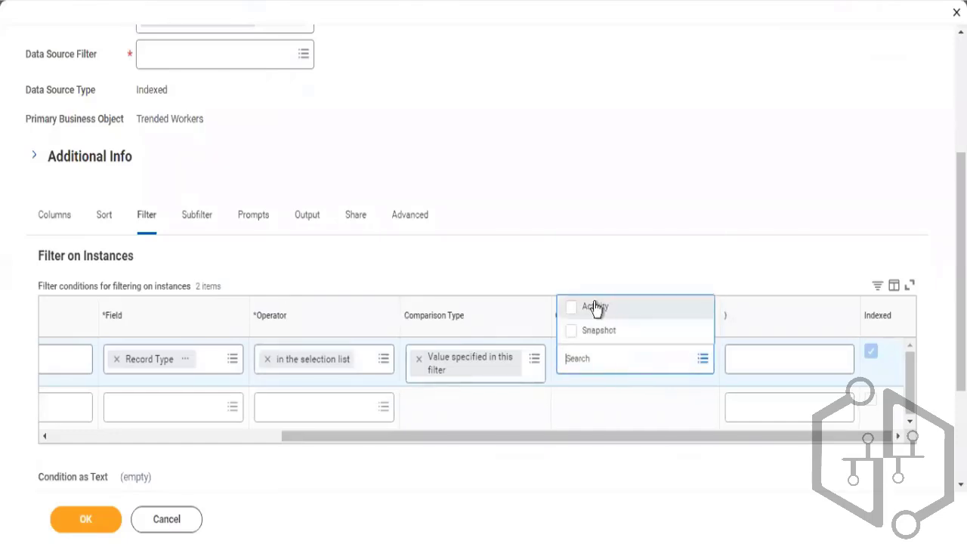
pyautogui.click(596, 307)
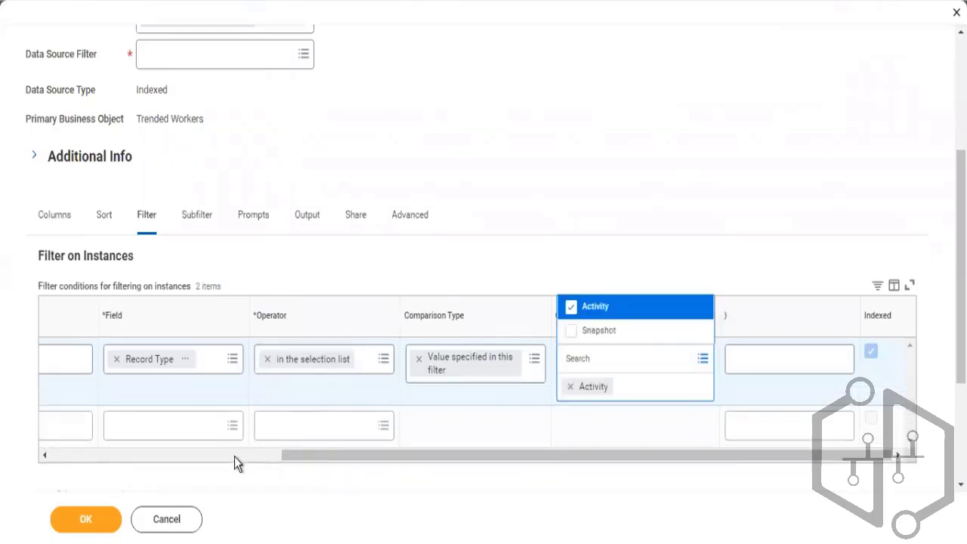
pyautogui.click(230, 456)
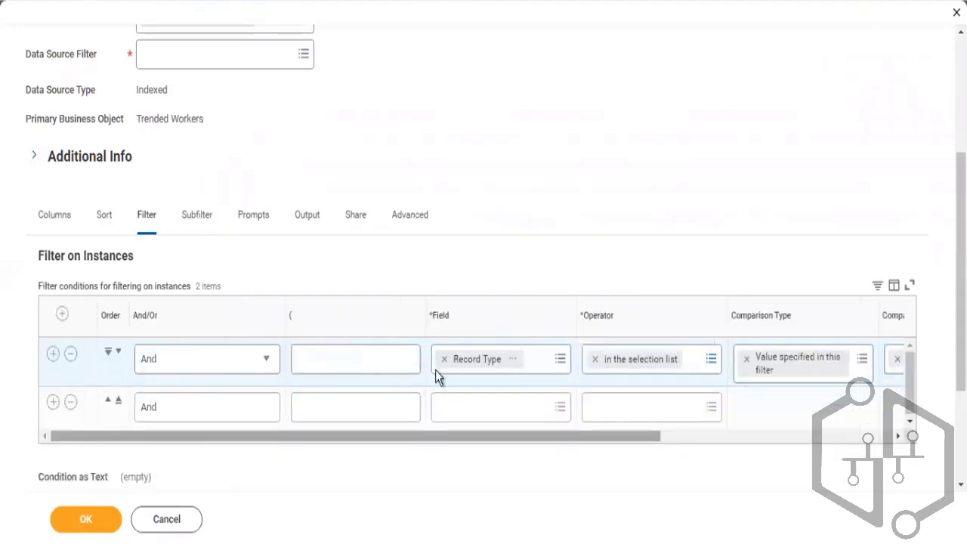
# - Set the field of the second instance filter condition to Worker Type, not Contingent Worker Type
pyautogui.click(460, 404)
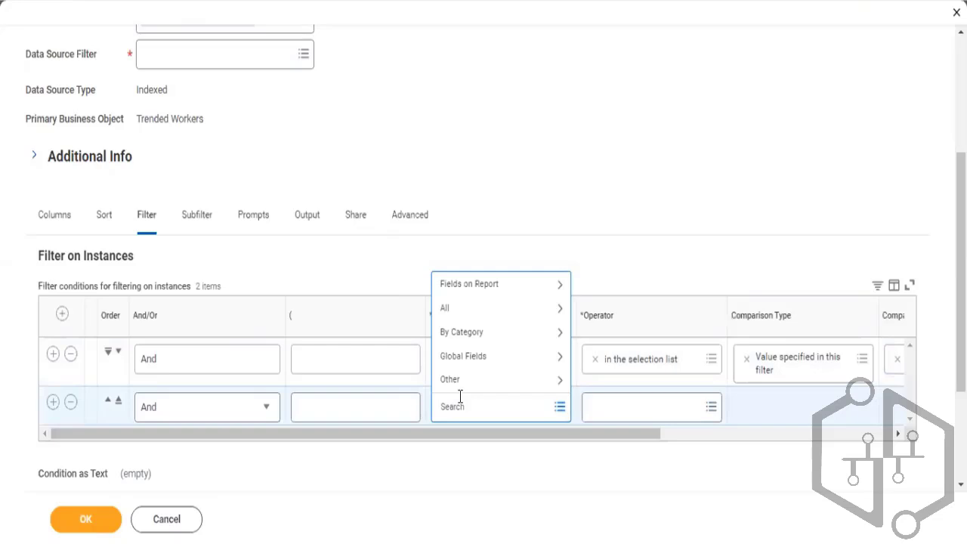
pyautogui.write('Worker')
pyautogui.press('BackSpace')
pyautogui.press('BackSpace')
pyautogui.press('BackSpace')
pyautogui.press('BackSpace')
pyautogui.press('BackSpace')
pyautogui.press('BackSpace')
pyautogui.write('Worker T')
pyautogui.keyDown('shift'); pyautogui.click(460, 396); pyautogui.keyUp('shift')
pyautogui.write('ype')
pyautogui.press('Return')
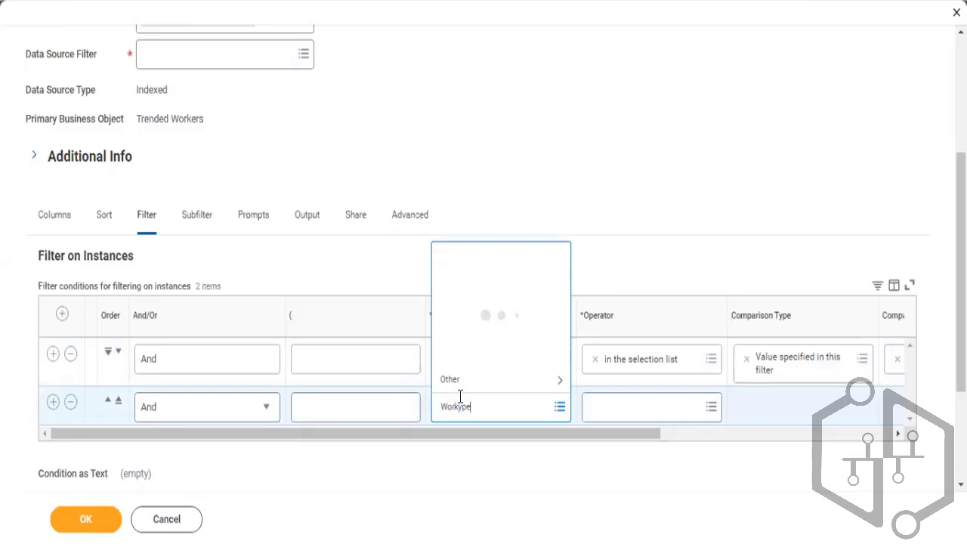
pyautogui.click(458, 409)
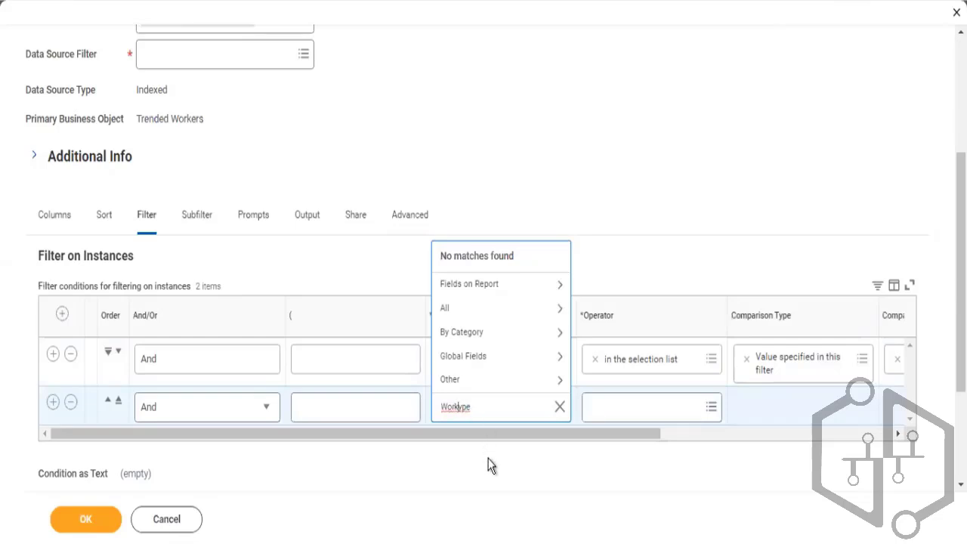
pyautogui.write('er t')
pyautogui.press('Return')
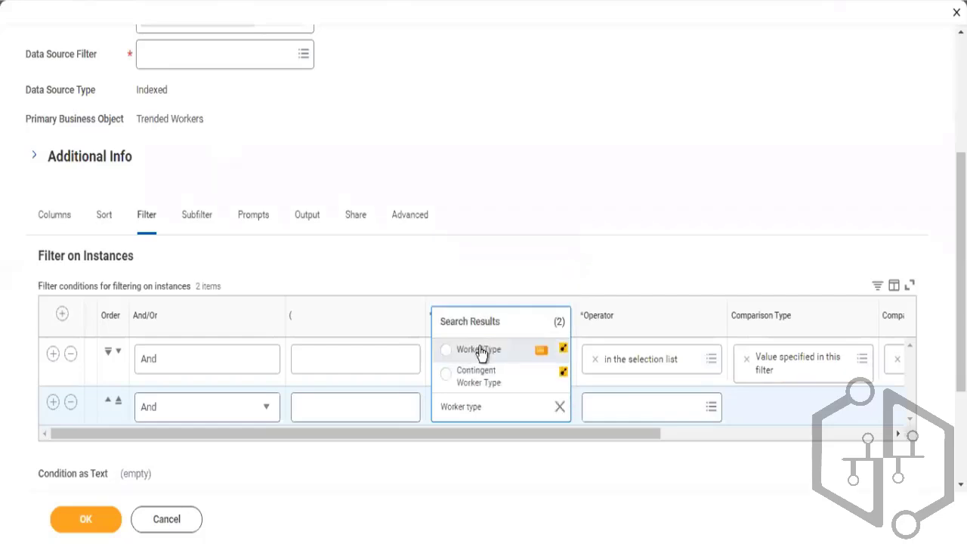
pyautogui.click(479, 350)
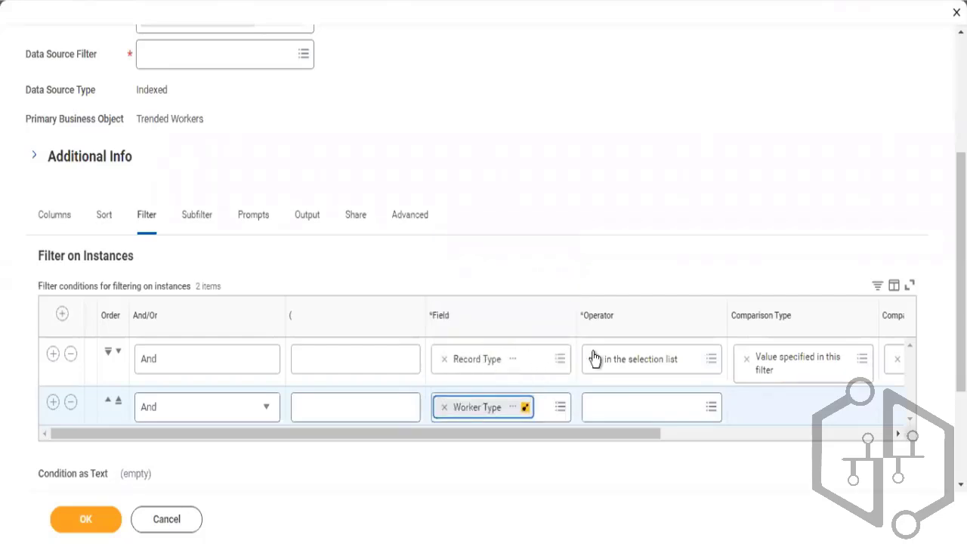
# - Set the Worker Type condition's operator to in the selection list, with Employee as the comparison value
pyautogui.click(635, 403)
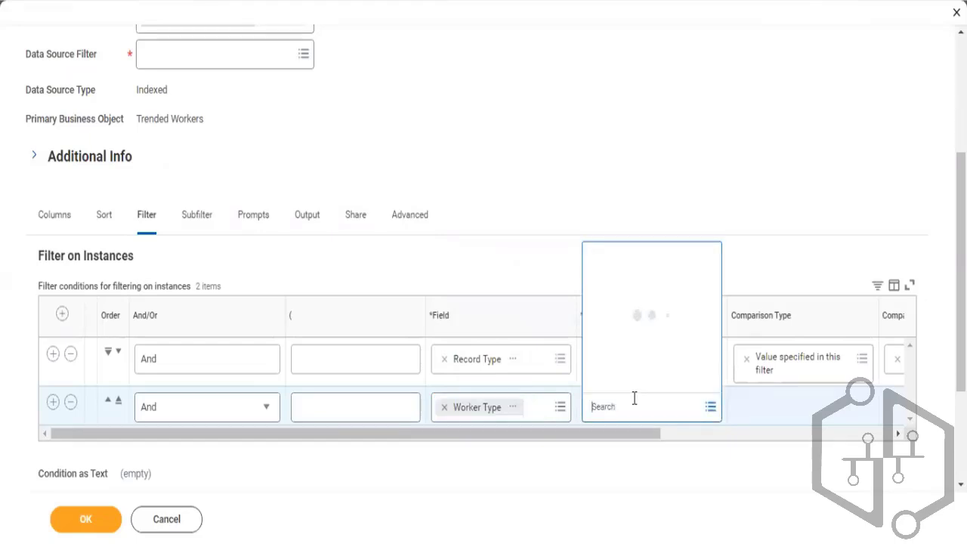
pyautogui.click(625, 358)
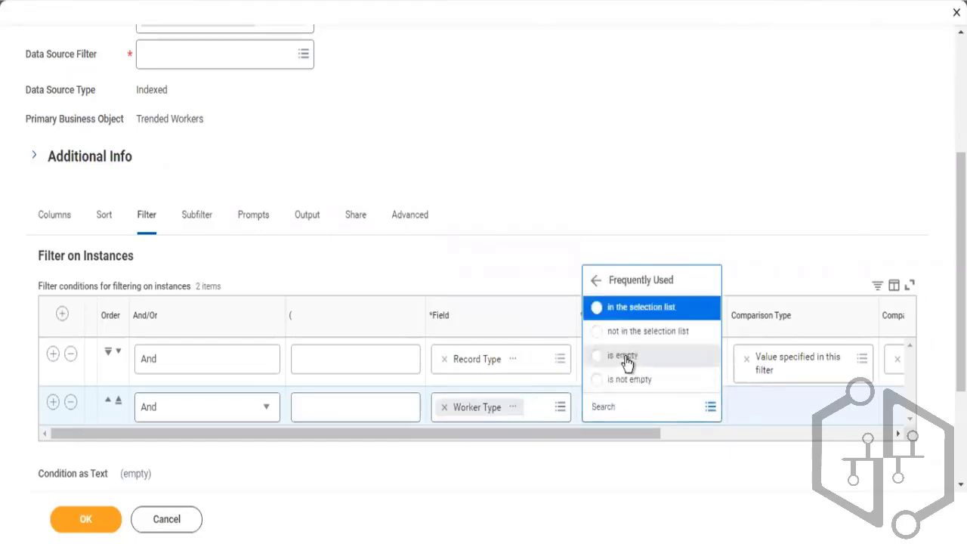
pyautogui.click(627, 307)
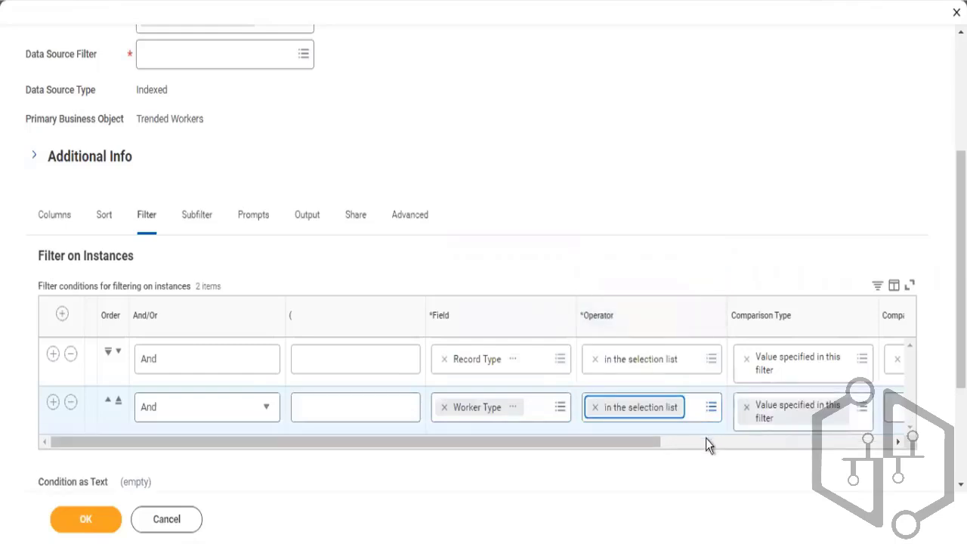
pyautogui.click(707, 440)
pyautogui.click(586, 415)
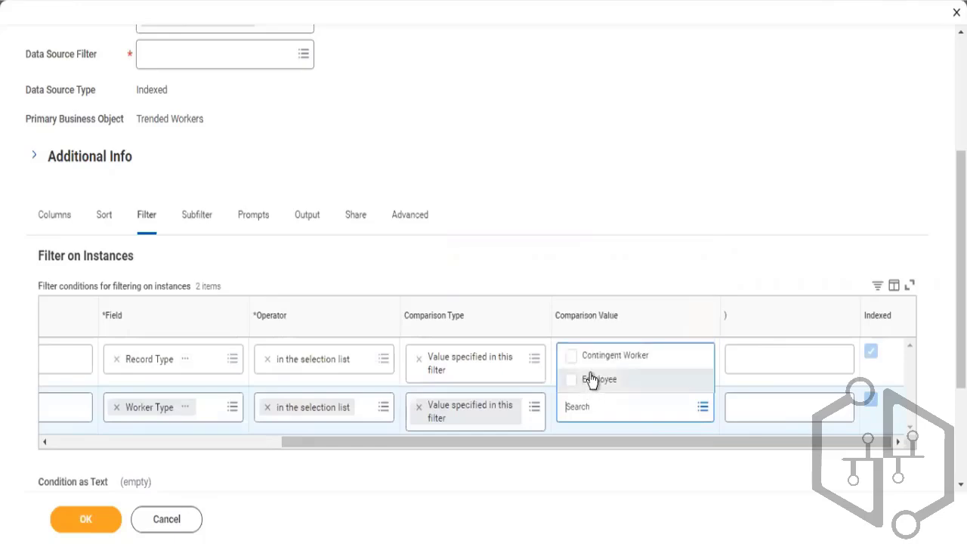
pyautogui.click(590, 380)
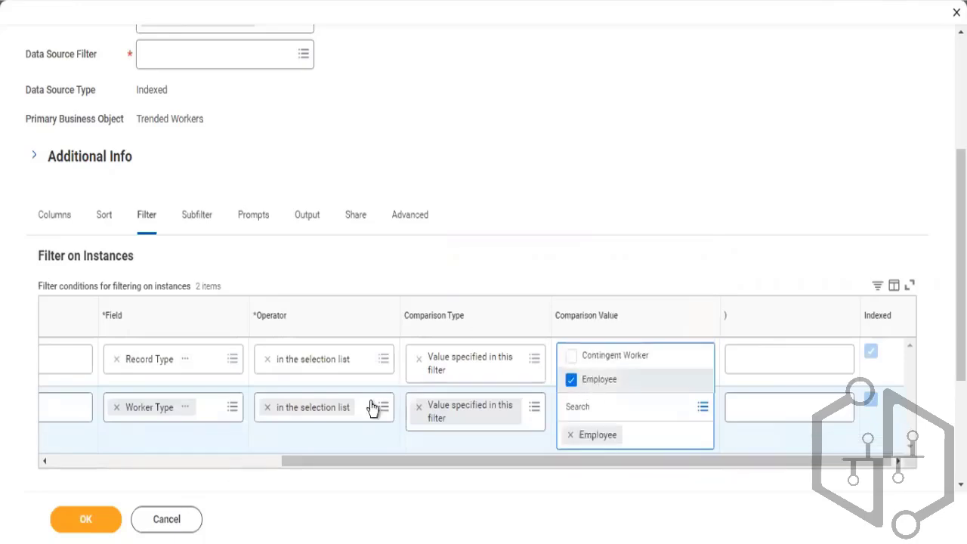
pyautogui.click(265, 468)
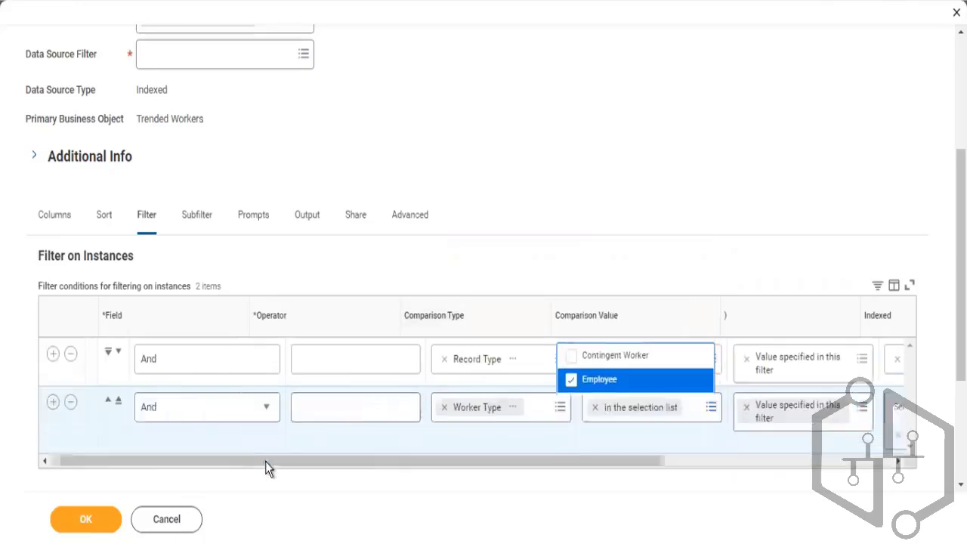
# - Add a third instance filter condition below Worker Type and set its field to Business Process Type
pyautogui.click(53, 405)
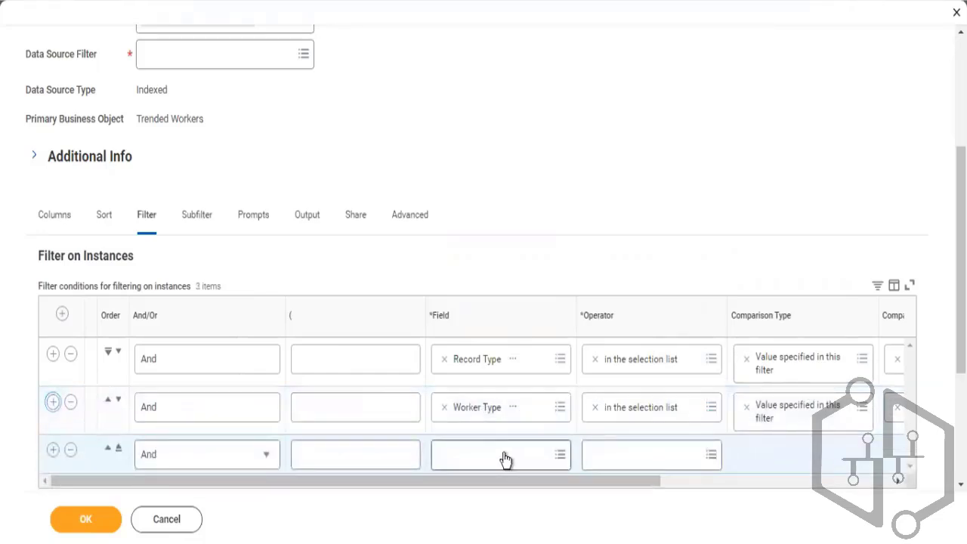
pyautogui.click(505, 459)
pyautogui.write('busi')
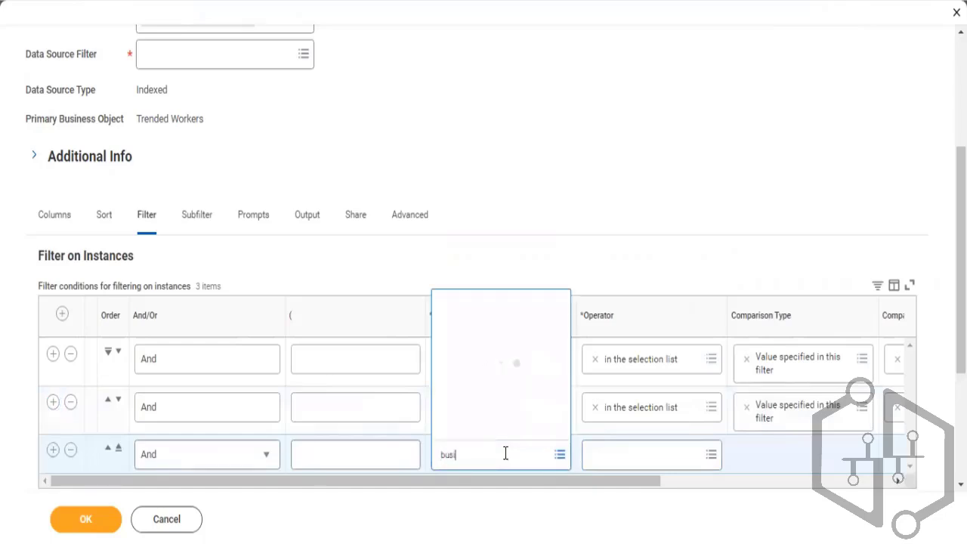
pyautogui.write('ness process')
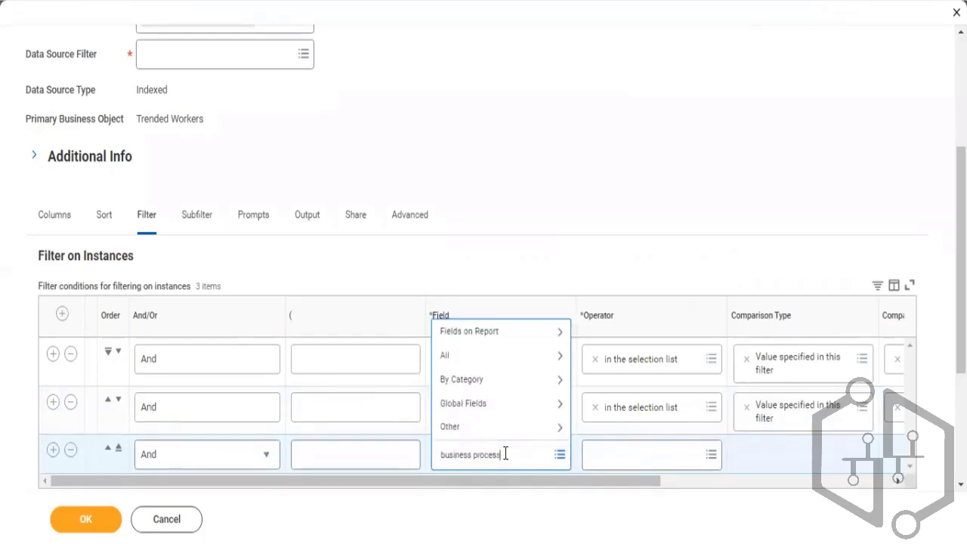
pyautogui.press('Return')
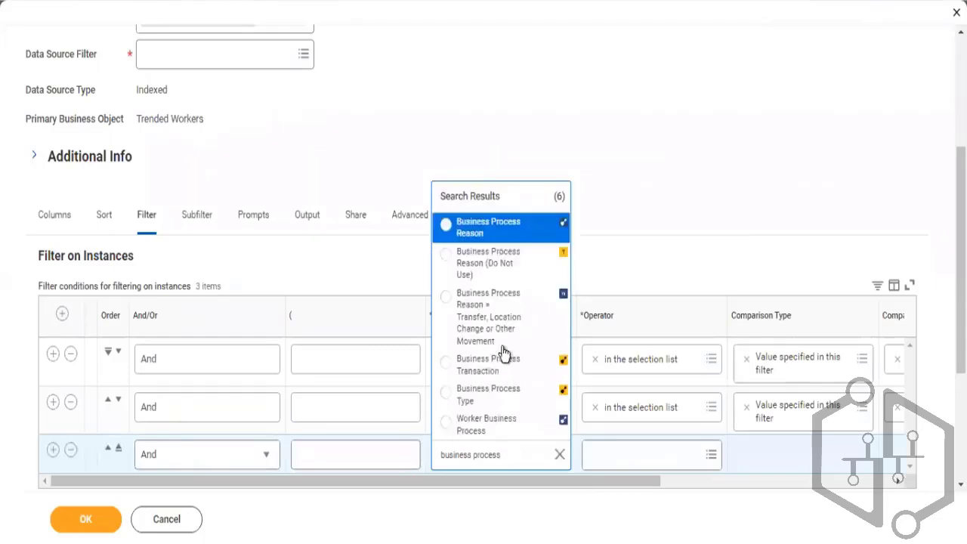
pyautogui.click(482, 391)
# - Set the Business Process Type condition's operator to in the selection list, with Termination as the comparison value
pyautogui.click(640, 459)
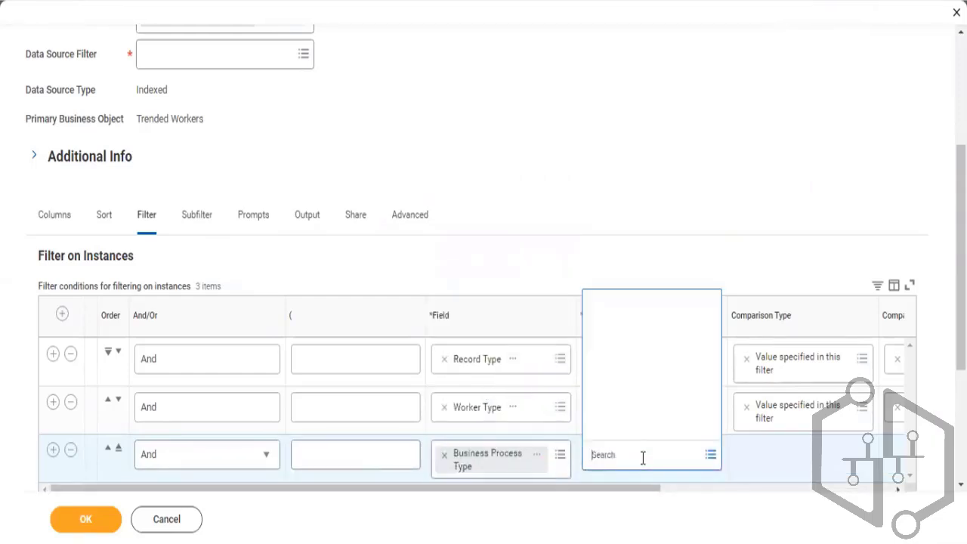
pyautogui.click(640, 406)
pyautogui.click(637, 357)
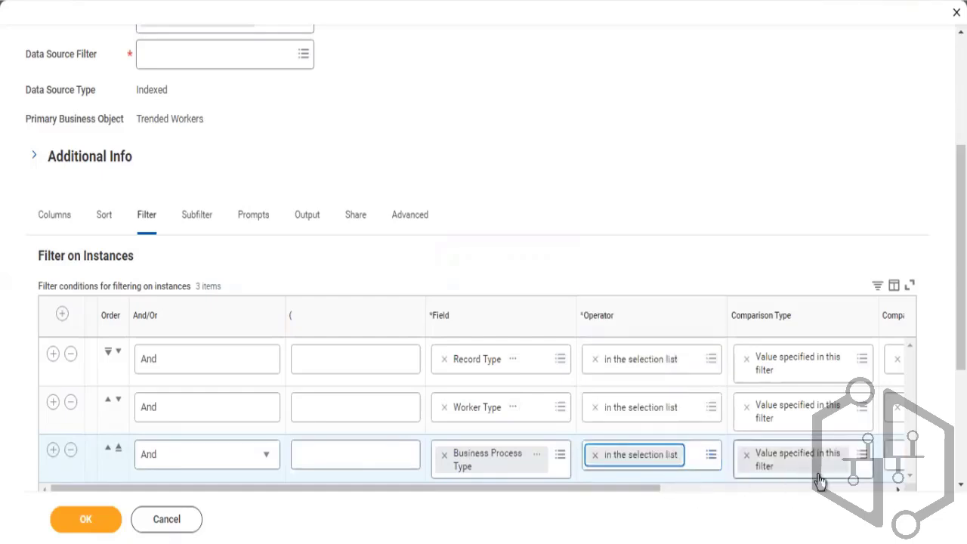
pyautogui.click(895, 455)
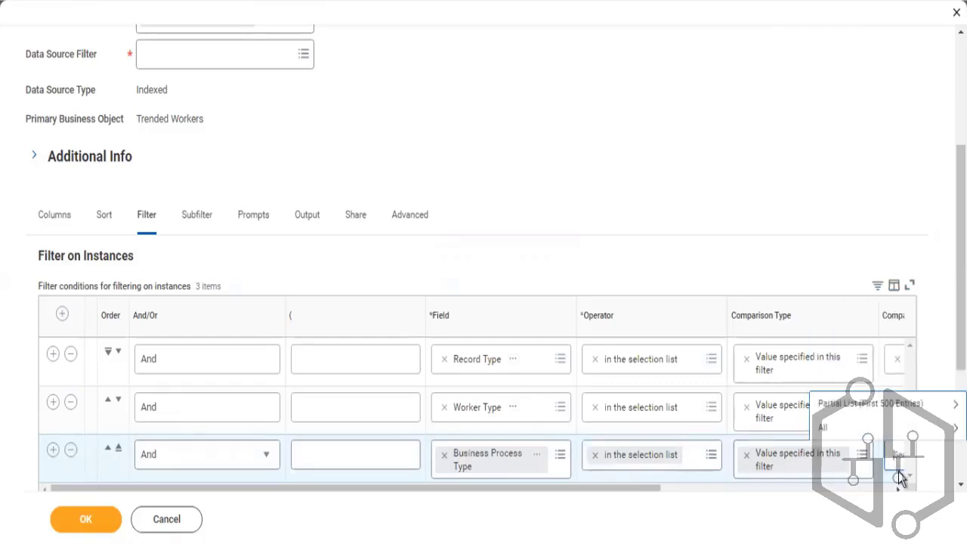
pyautogui.write('termi')
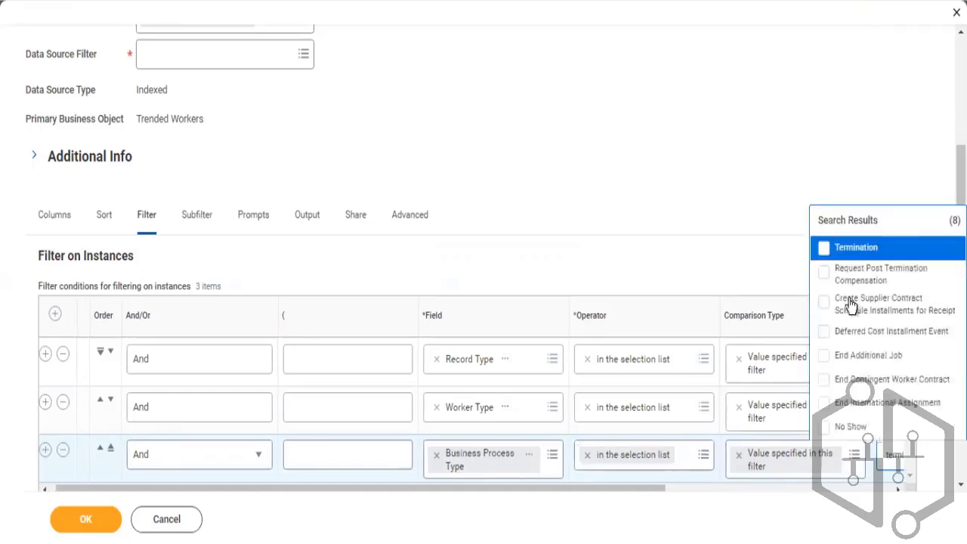
pyautogui.click(851, 252)
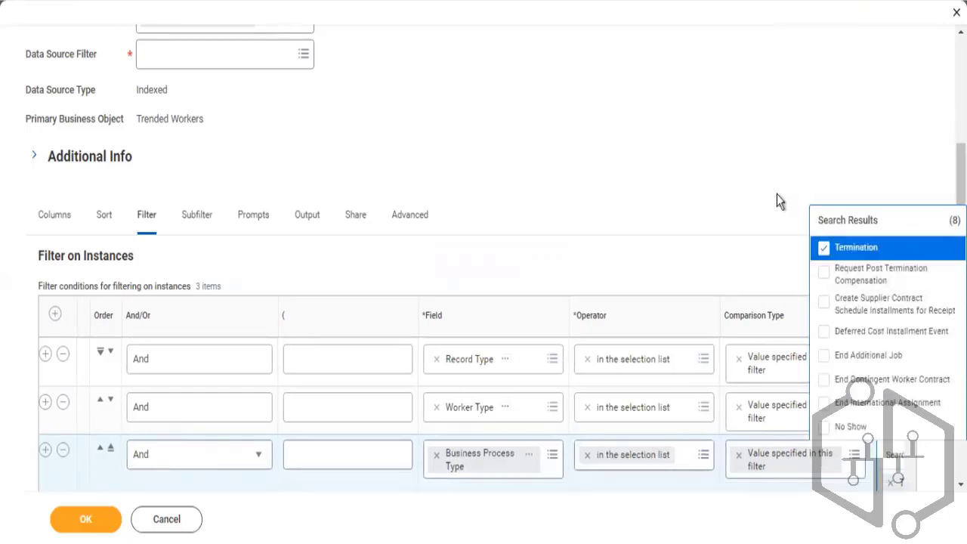
pyautogui.click(777, 194)
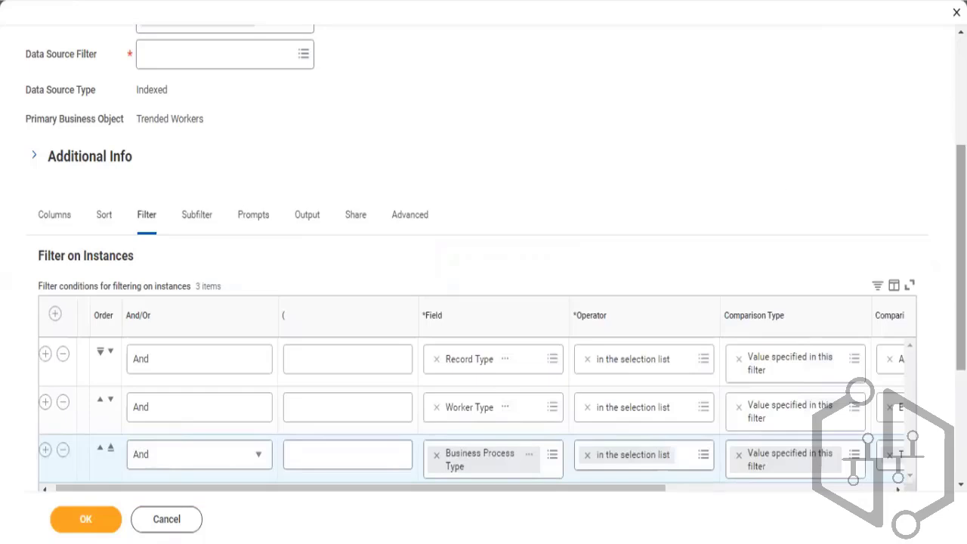
pyautogui.scroll(-3, 451, 270)
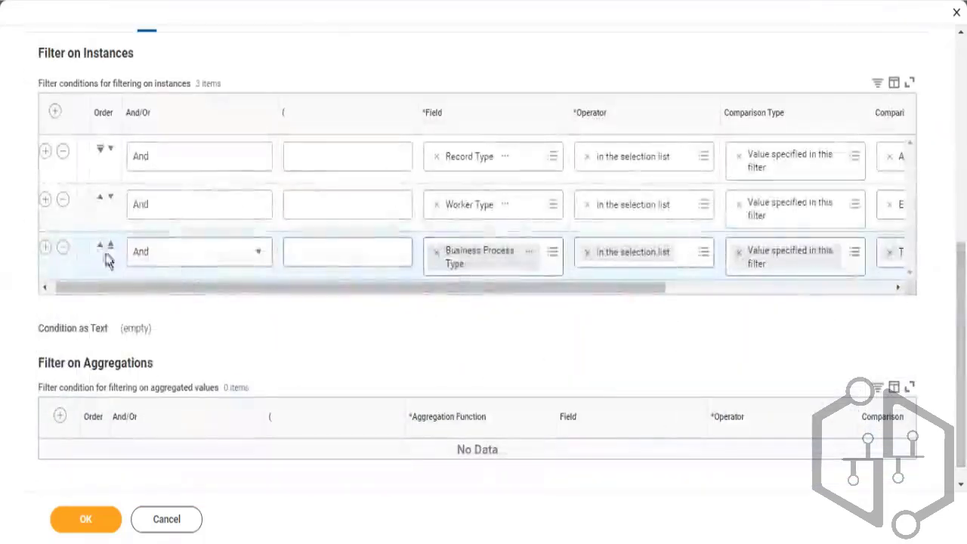
# - Add a fourth instance filter condition below Business Process Type and set its field to Record Date
pyautogui.click(45, 247)
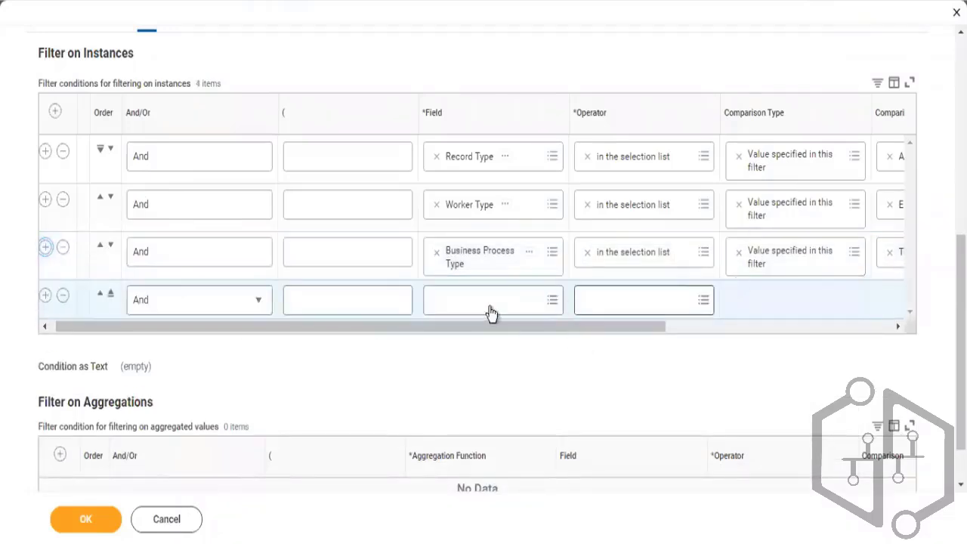
pyautogui.click(483, 310)
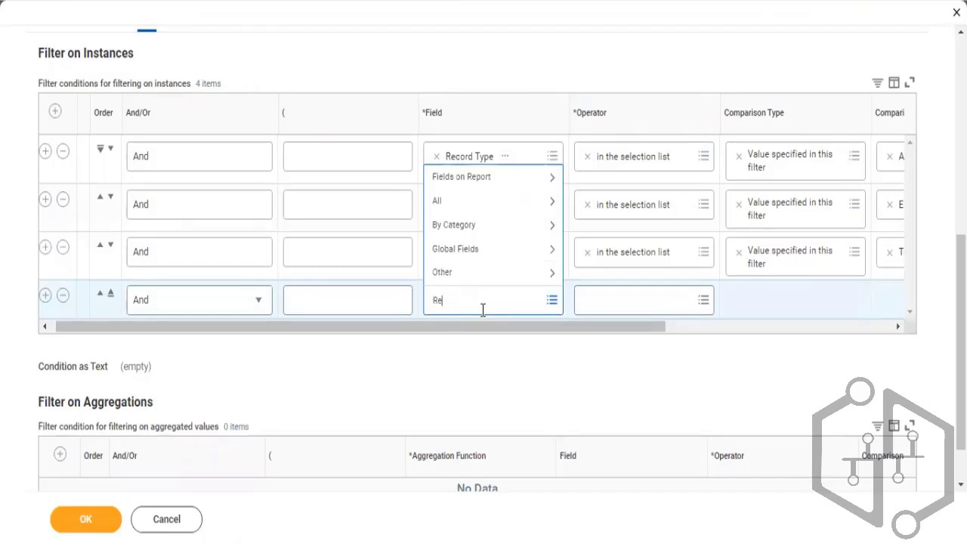
pyautogui.write('Record')
pyautogui.write('s')
pyautogui.press('Return')
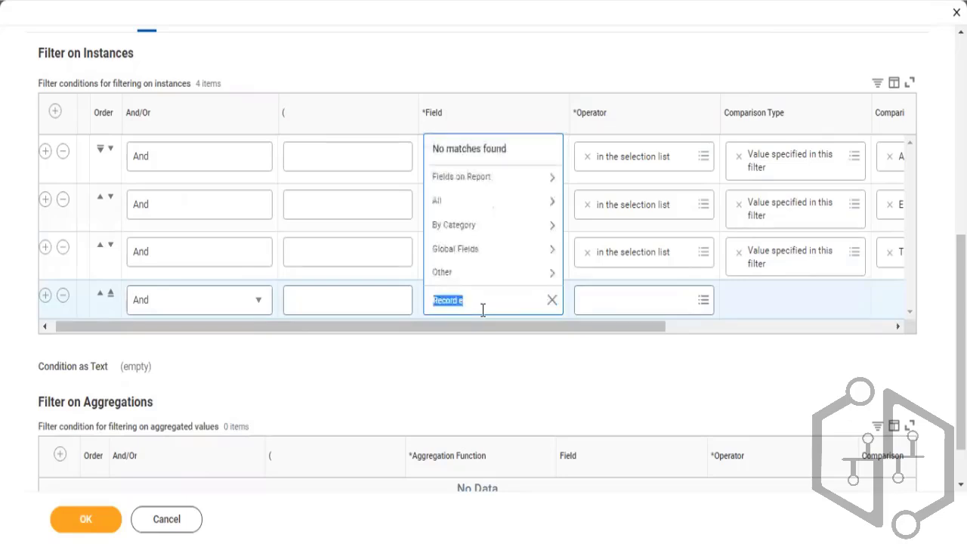
pyautogui.click(483, 310)
pyautogui.write('Date')
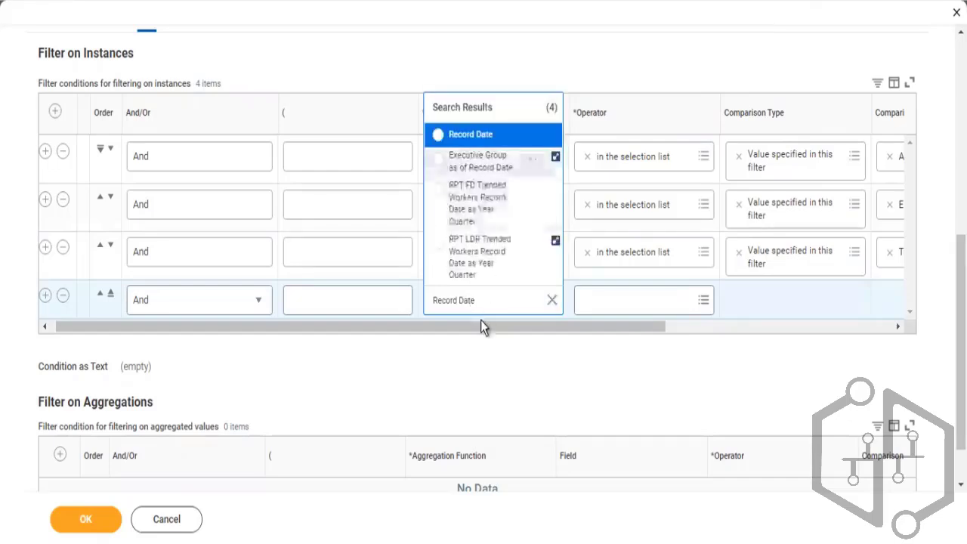
pyautogui.click(470, 136)
# - Set the Record Date condition to greater than or equal to, prompting the user for the value and ignoring the condition if blank
pyautogui.click(603, 308)
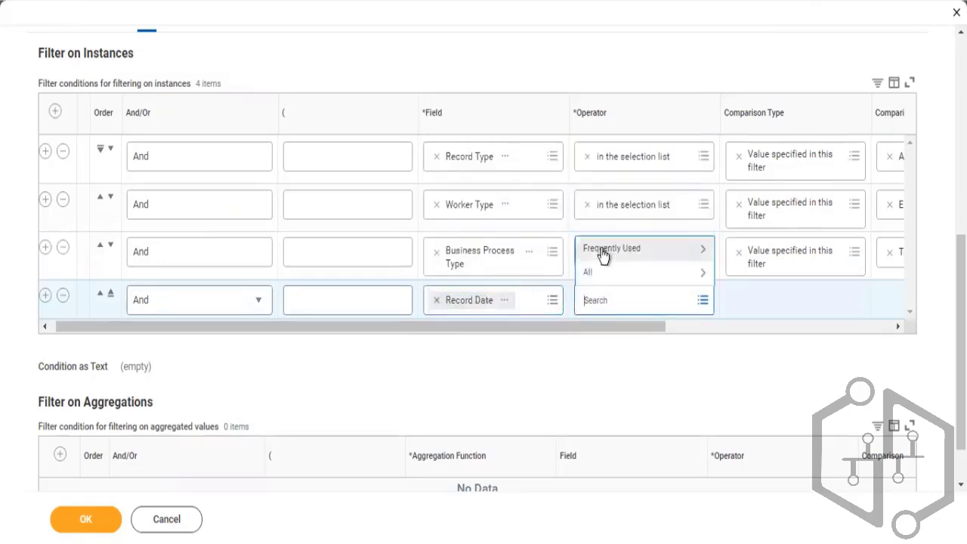
pyautogui.click(604, 252)
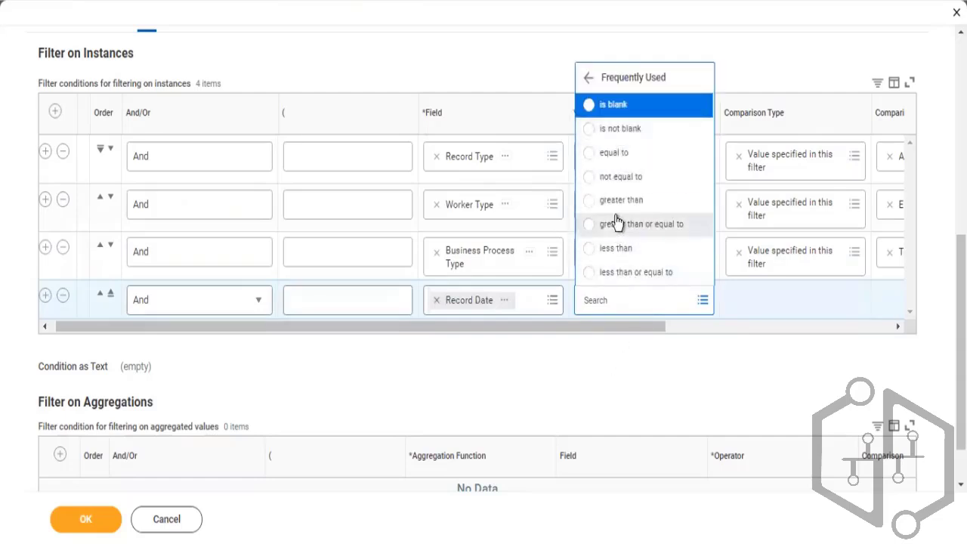
pyautogui.click(625, 224)
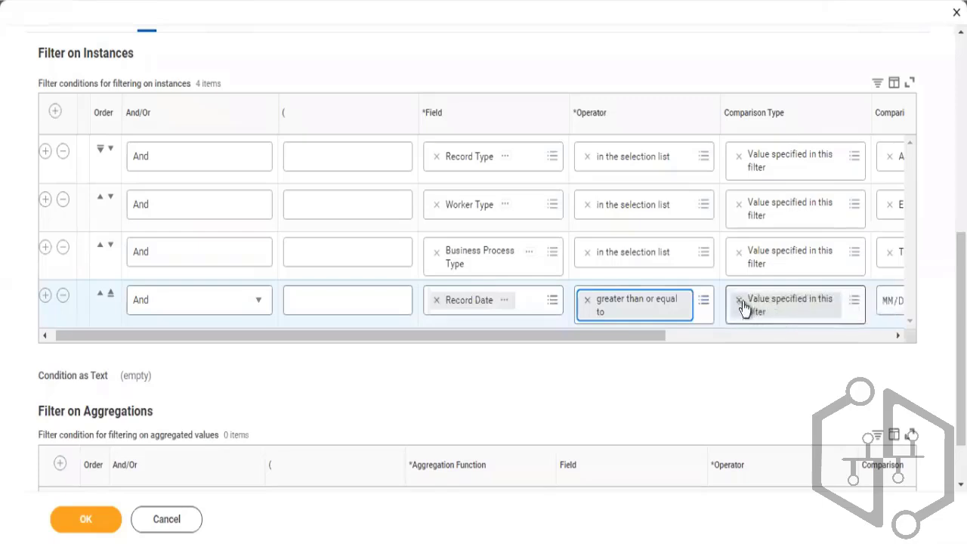
pyautogui.click(739, 305)
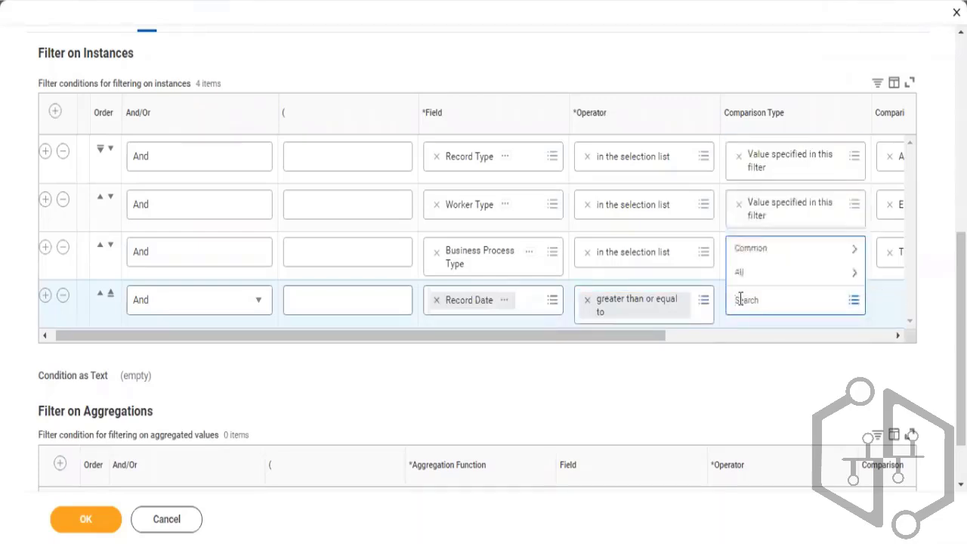
pyautogui.click(750, 251)
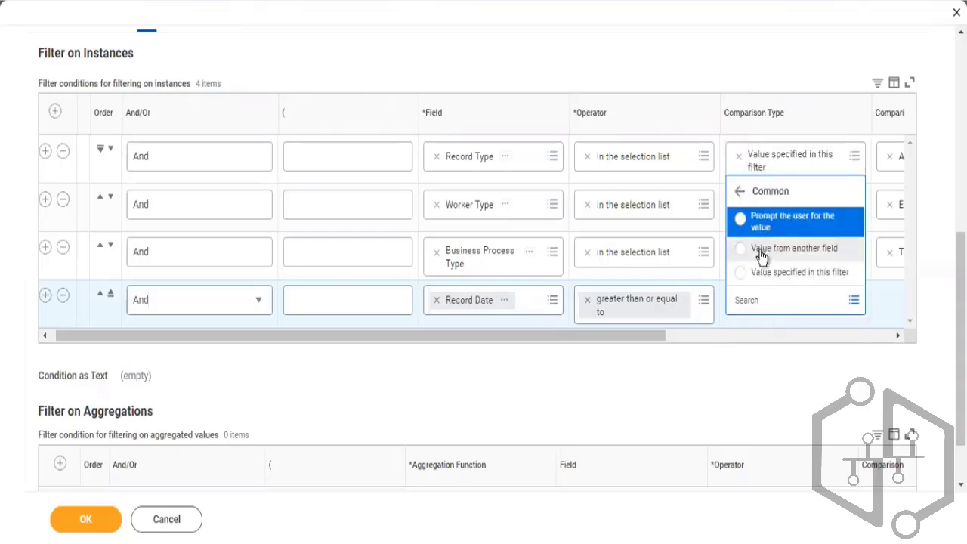
pyautogui.click(741, 193)
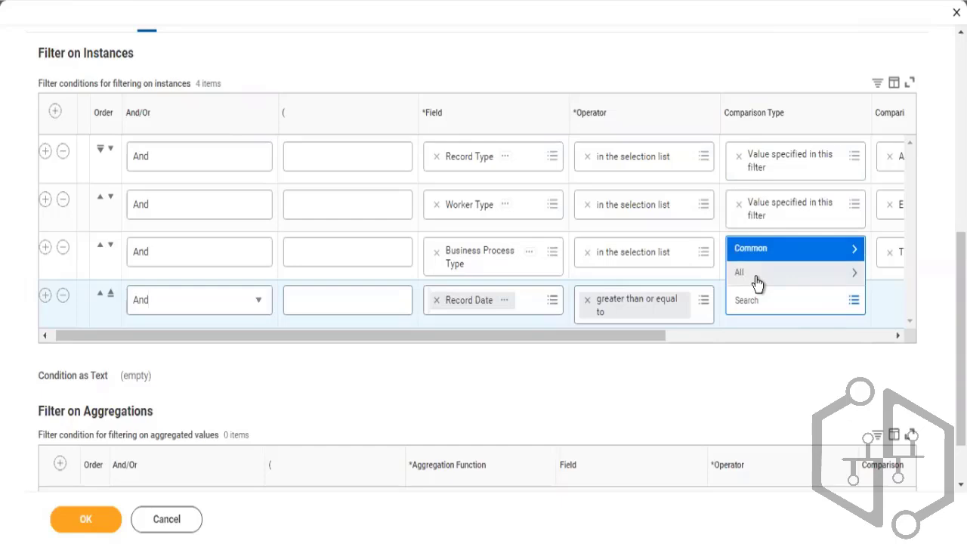
pyautogui.click(756, 278)
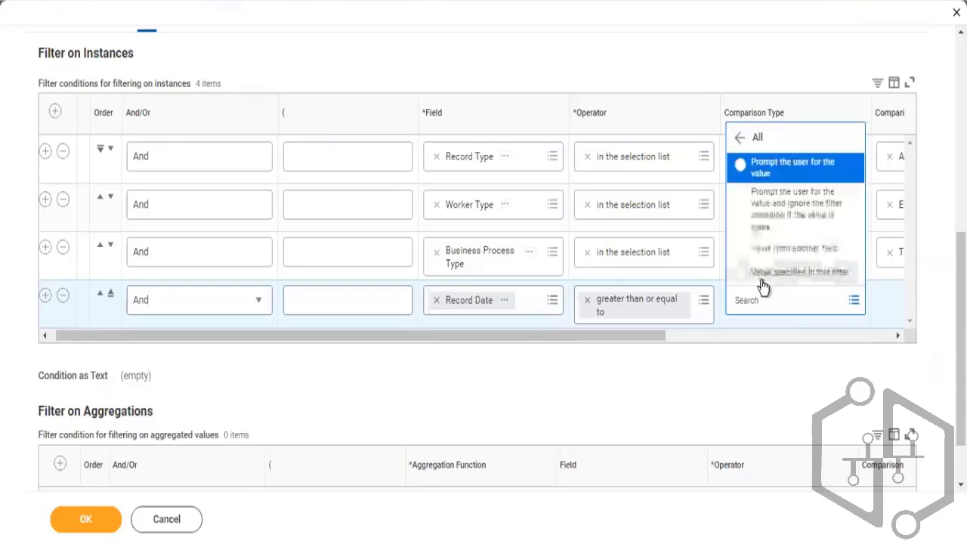
pyautogui.click(765, 208)
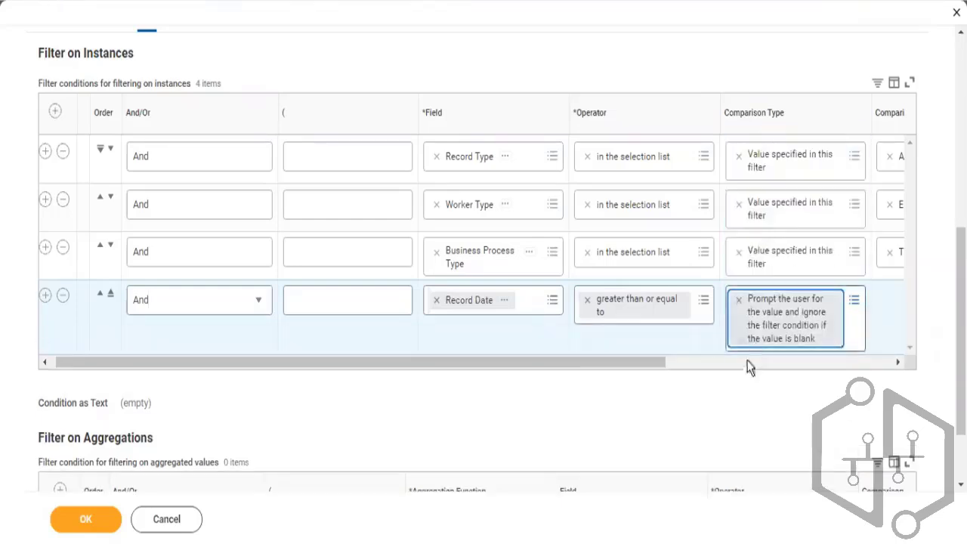
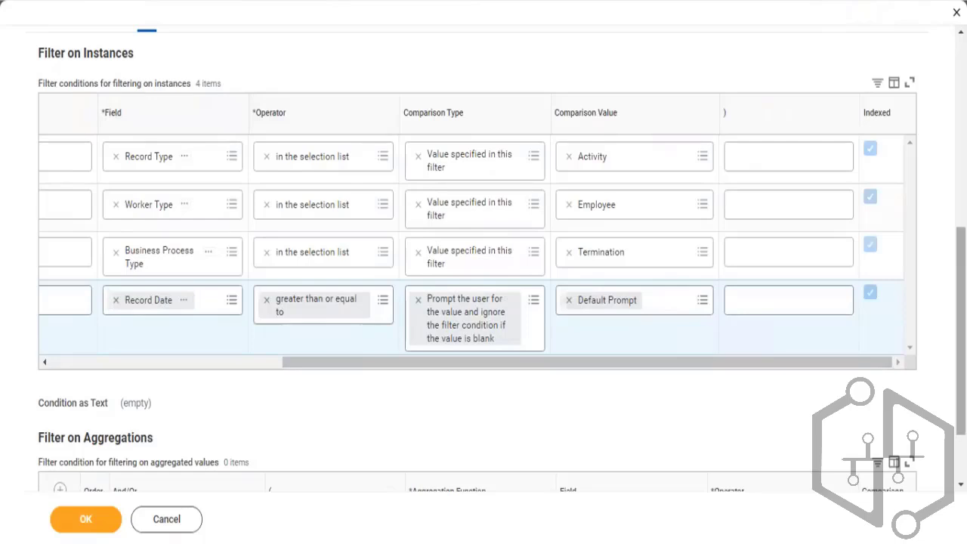
# - Populate the report's undefined prompt defaults and move Time Series Start Date above Time Series End Date
pyautogui.scroll(3, 633, 264)
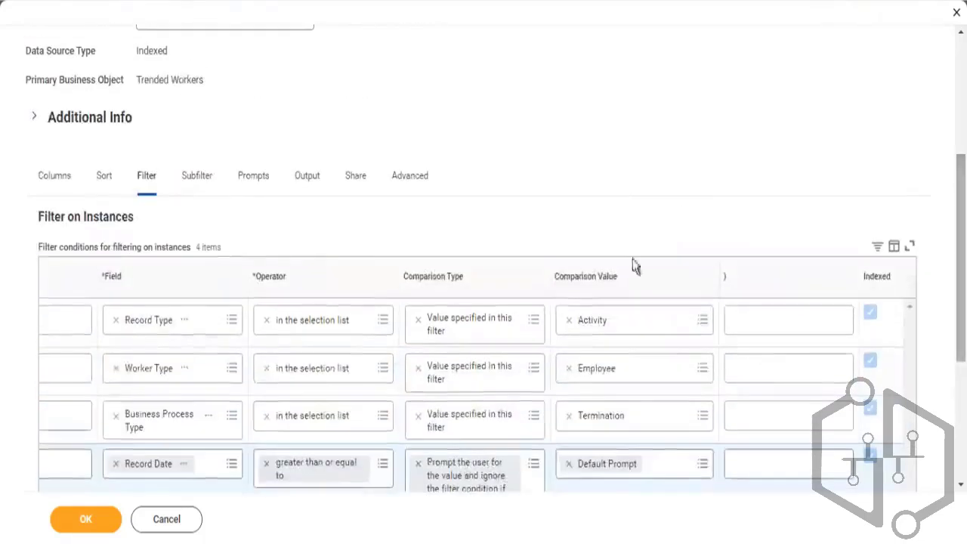
pyautogui.click(246, 186)
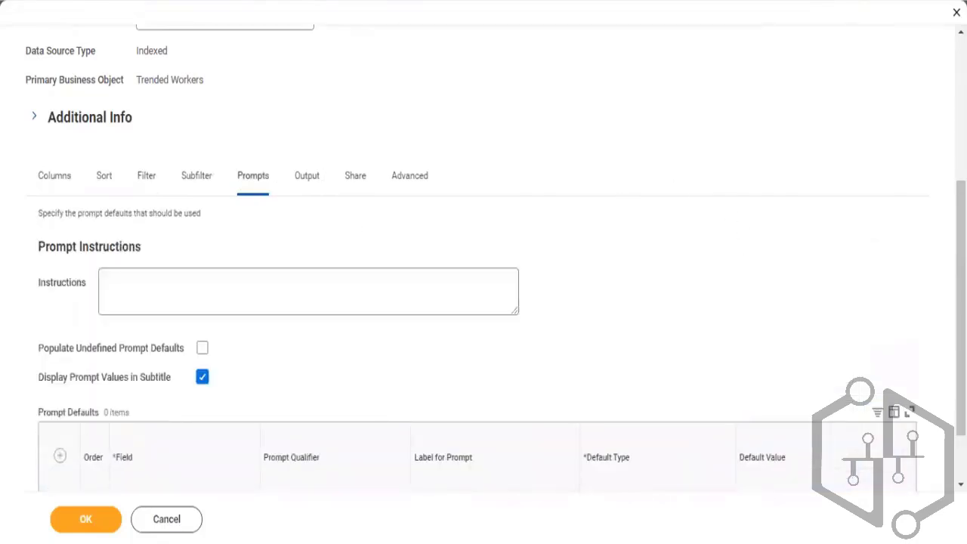
pyautogui.scroll(-1, 838, 201)
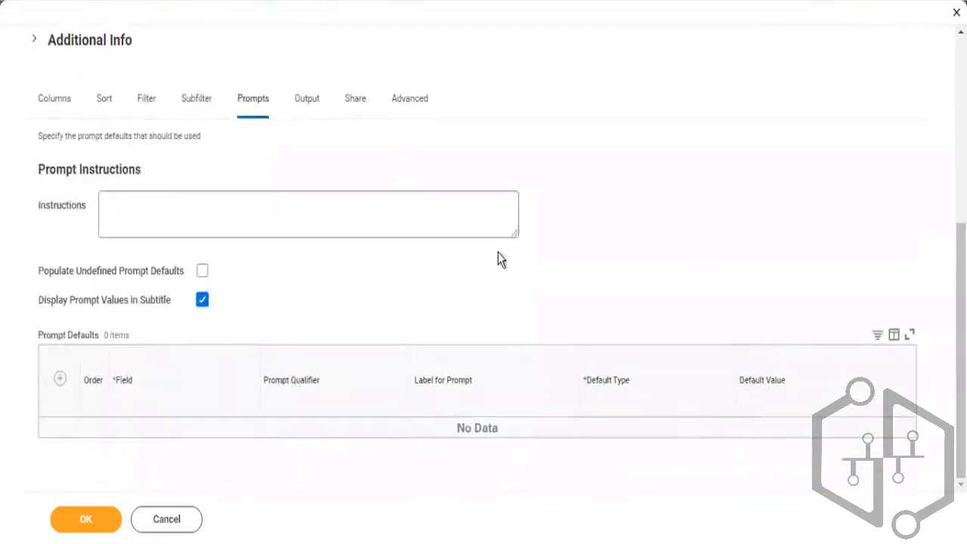
pyautogui.click(204, 272)
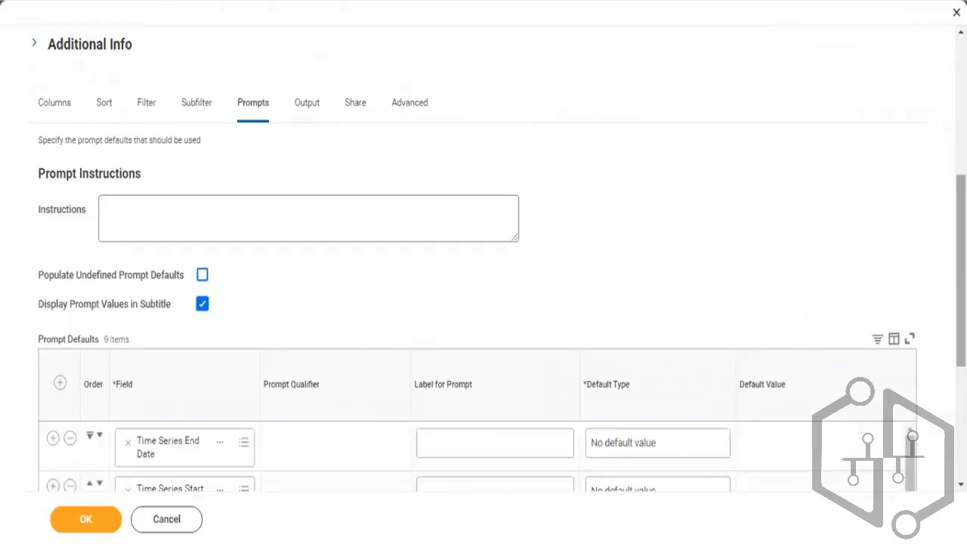
pyautogui.scroll(-4, 774, 259)
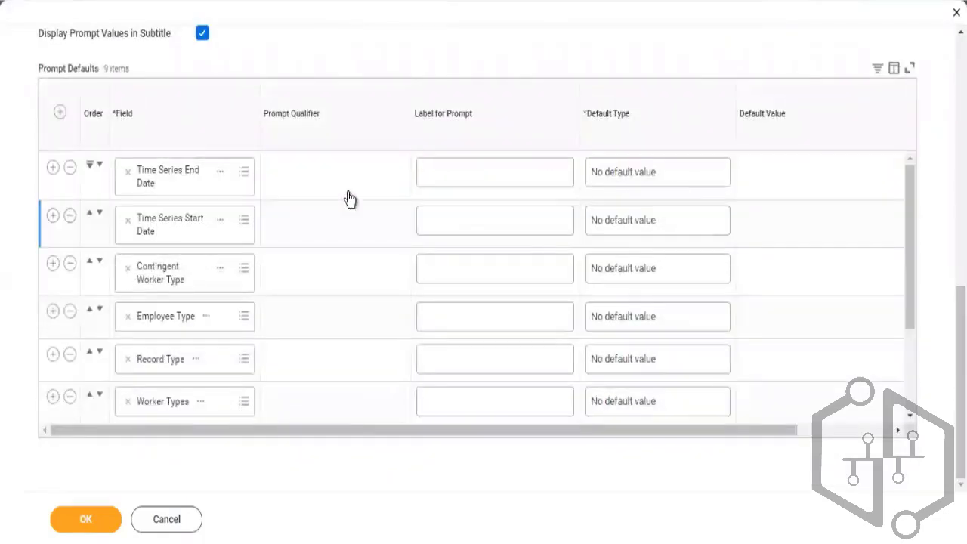
pyautogui.click(89, 214)
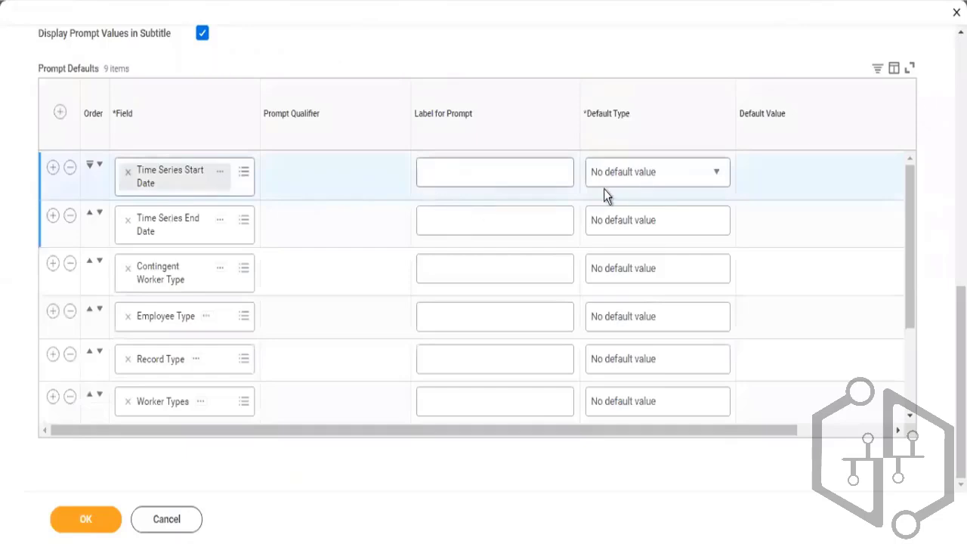
# - Keep the Contingent Worker Type prompt at No default value and set it to Do Not Prompt at Runtime
pyautogui.click(625, 276)
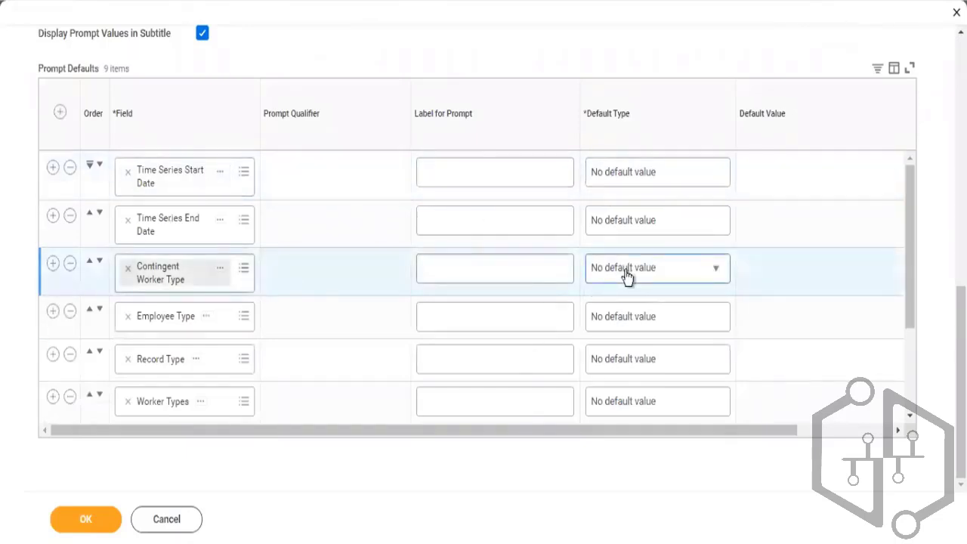
pyautogui.click(626, 277)
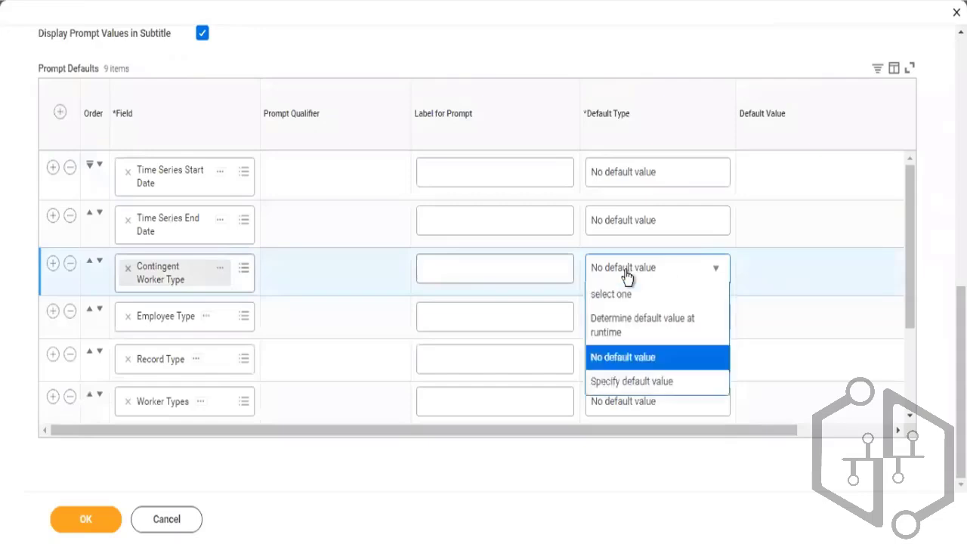
pyautogui.click(630, 354)
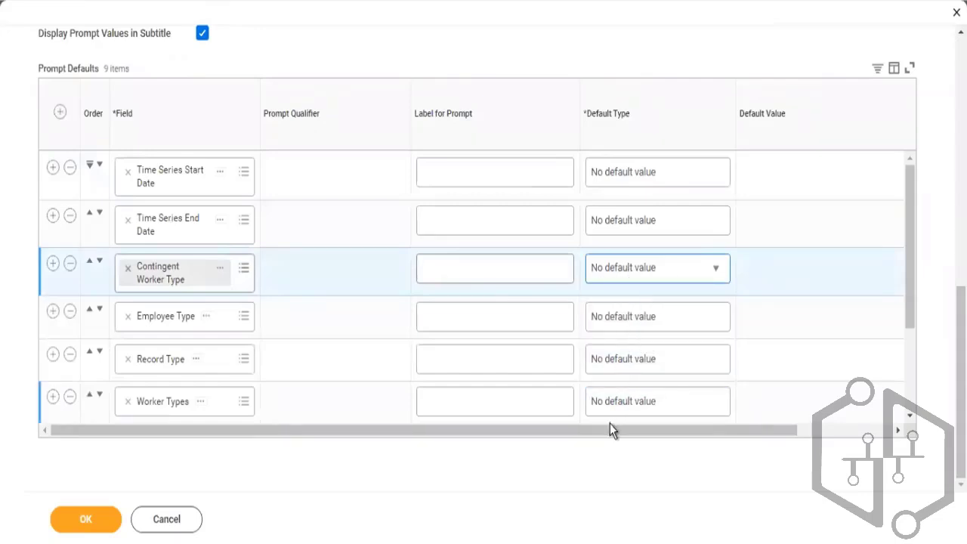
pyautogui.moveTo(610, 429); pyautogui.dragTo(743, 427)
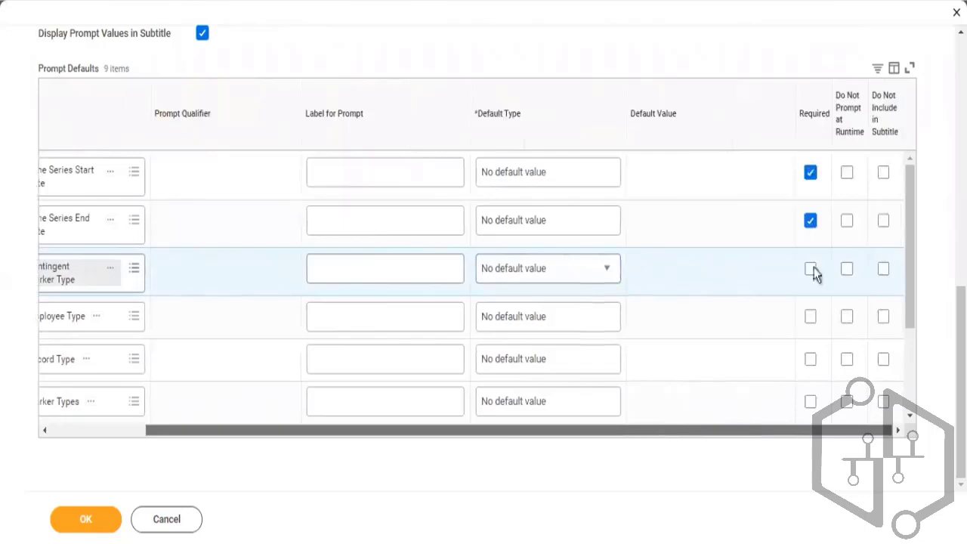
pyautogui.click(847, 272)
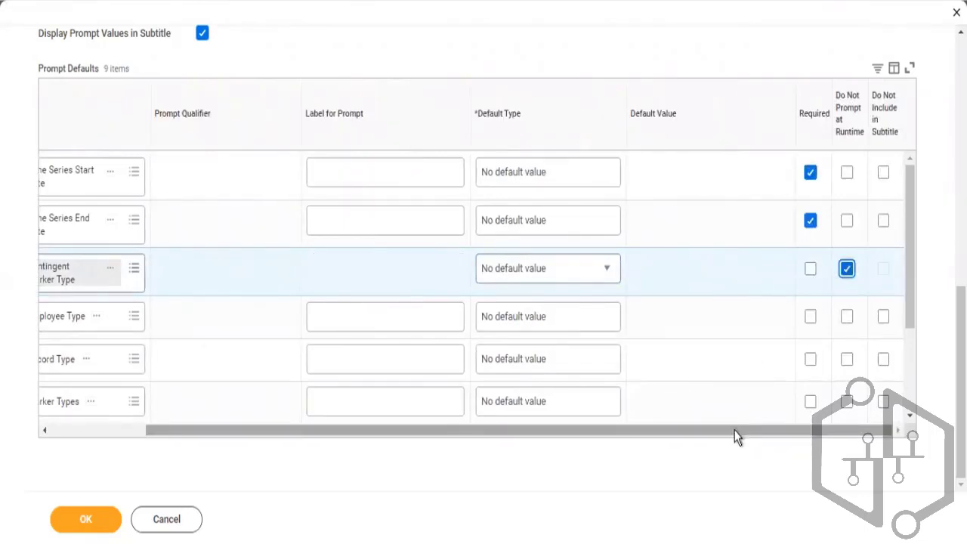
# - Set the Employee Type prompt's default type to Specify default value, with Regular as the default value
pyautogui.moveTo(733, 436); pyautogui.dragTo(637, 441)
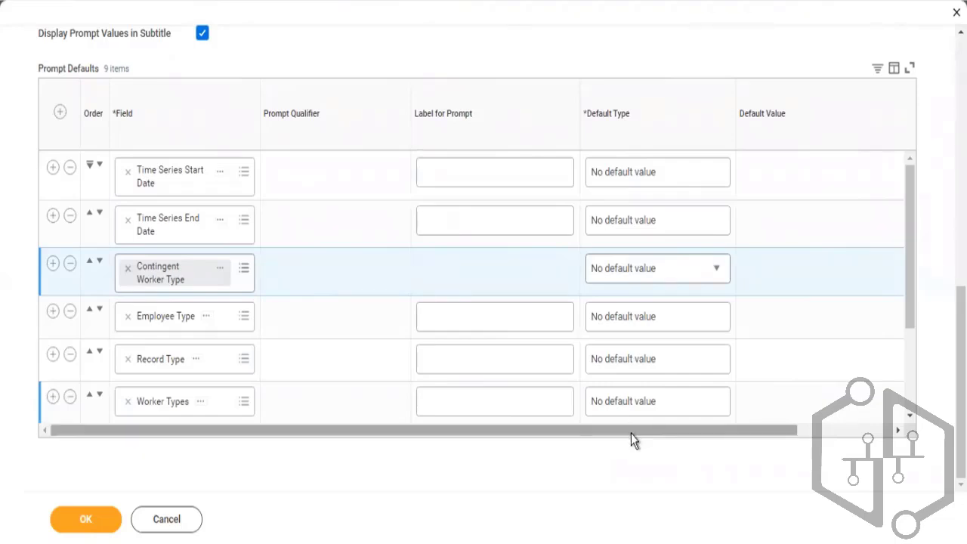
pyautogui.click(621, 315)
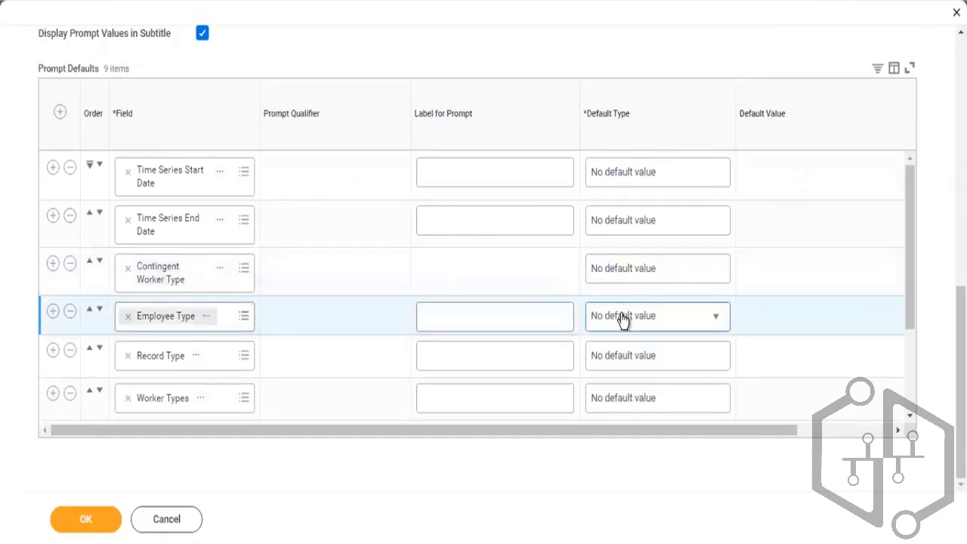
pyautogui.click(621, 317)
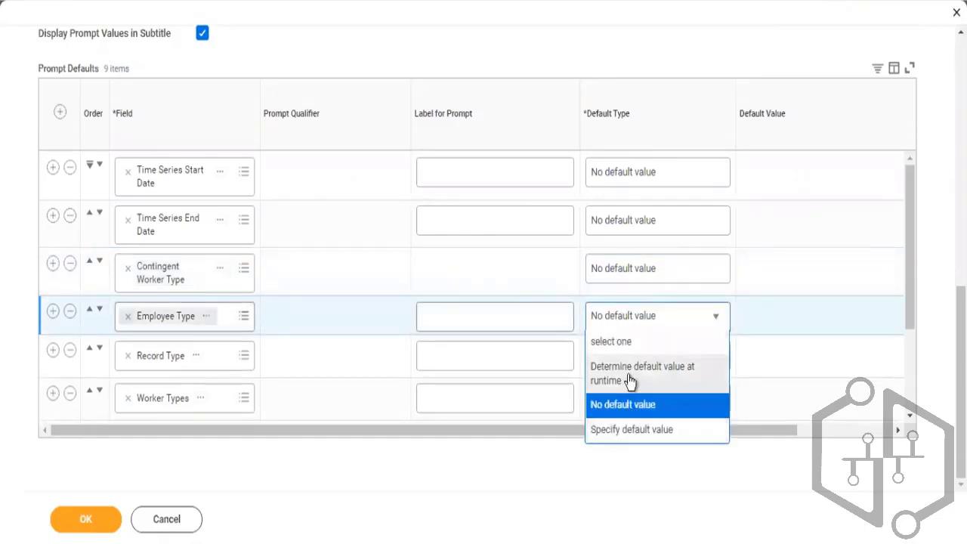
pyautogui.click(626, 430)
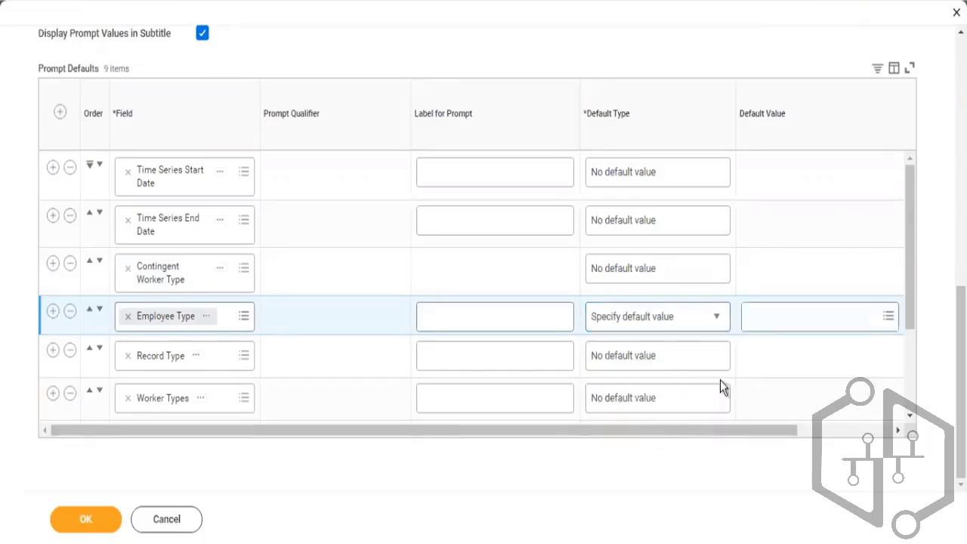
pyautogui.click(765, 316)
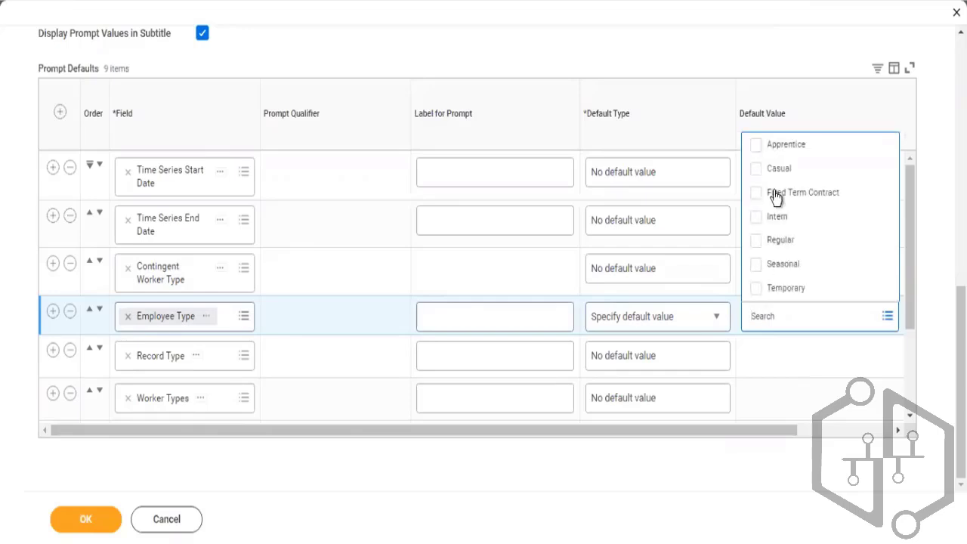
pyautogui.click(762, 242)
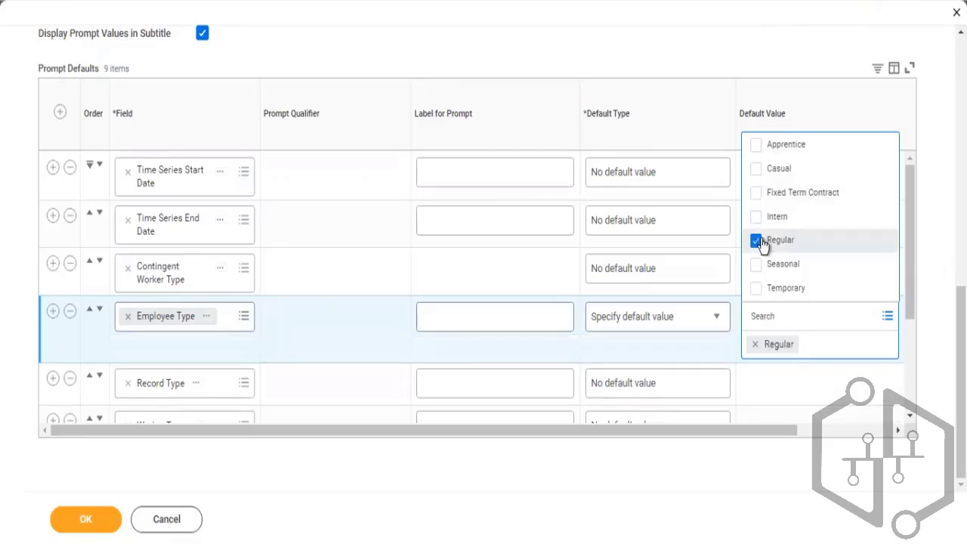
pyautogui.click(680, 60)
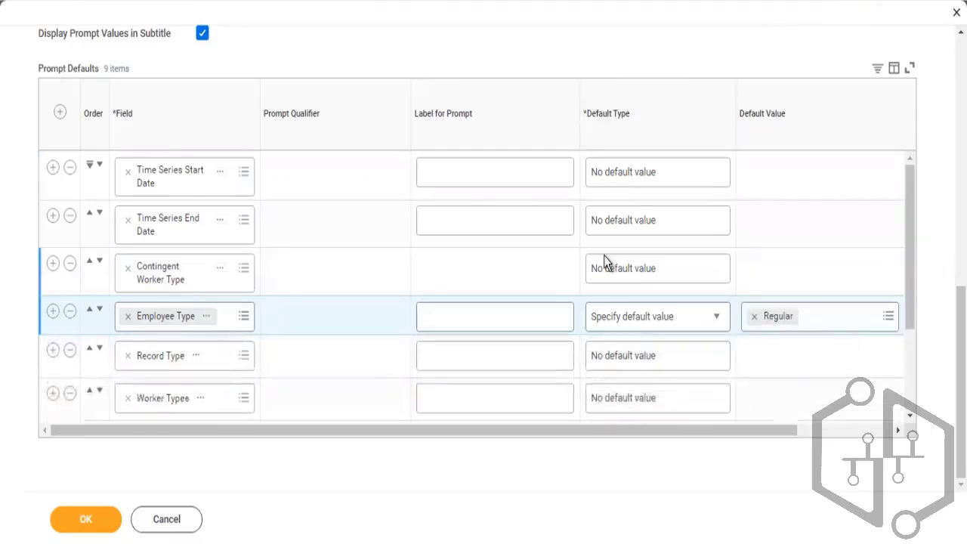
# - Set the Record Type and Worker Types prompts to Do Not Prompt at Runtime
pyautogui.click(648, 358)
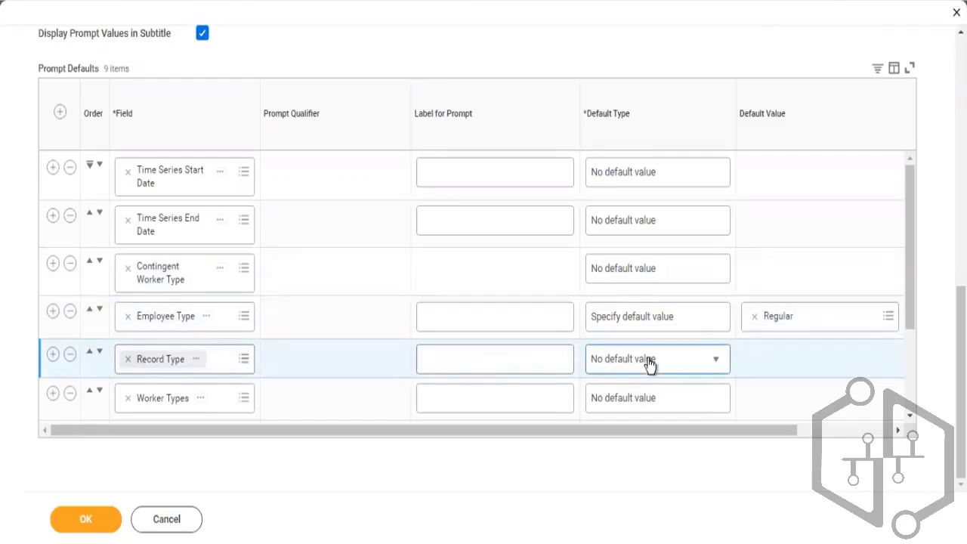
pyautogui.click(829, 430)
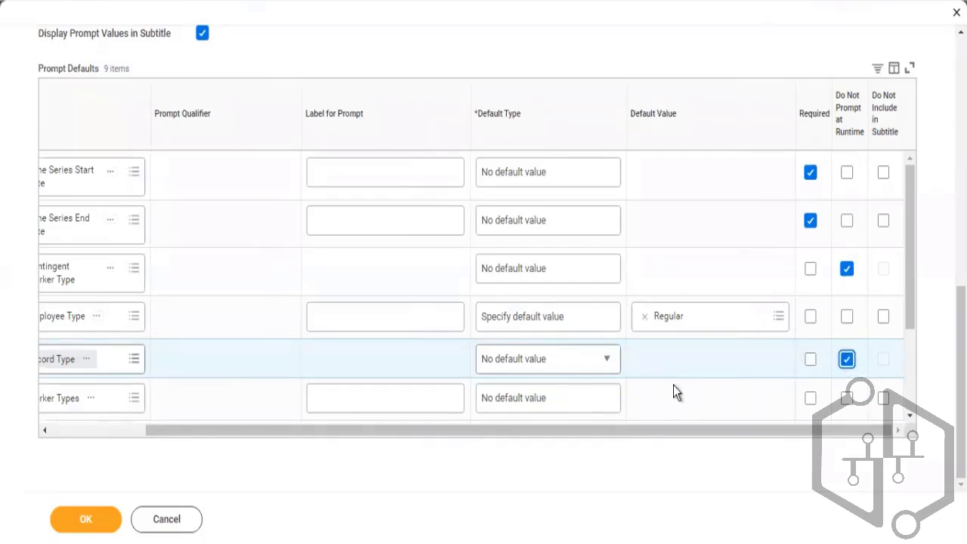
pyautogui.click(847, 398)
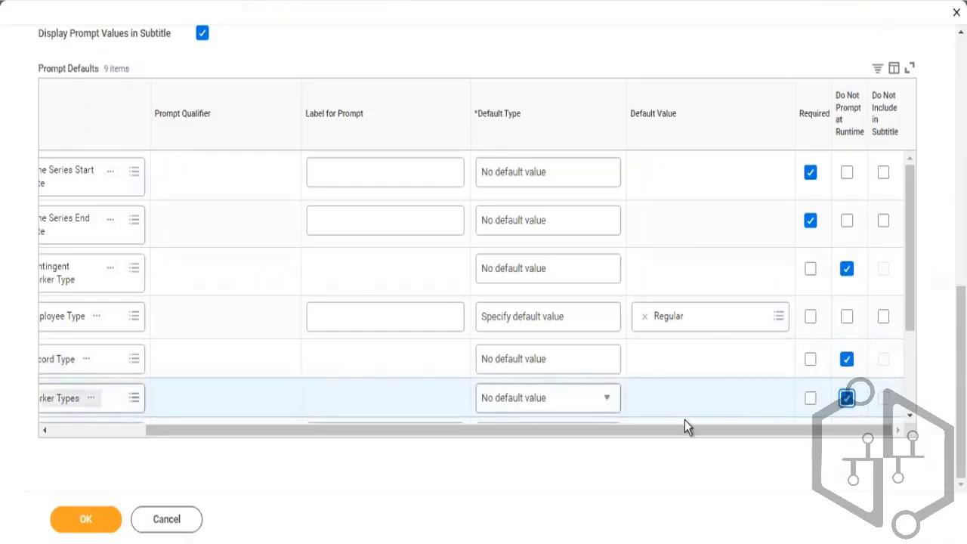
pyautogui.moveTo(684, 429); pyautogui.dragTo(534, 424)
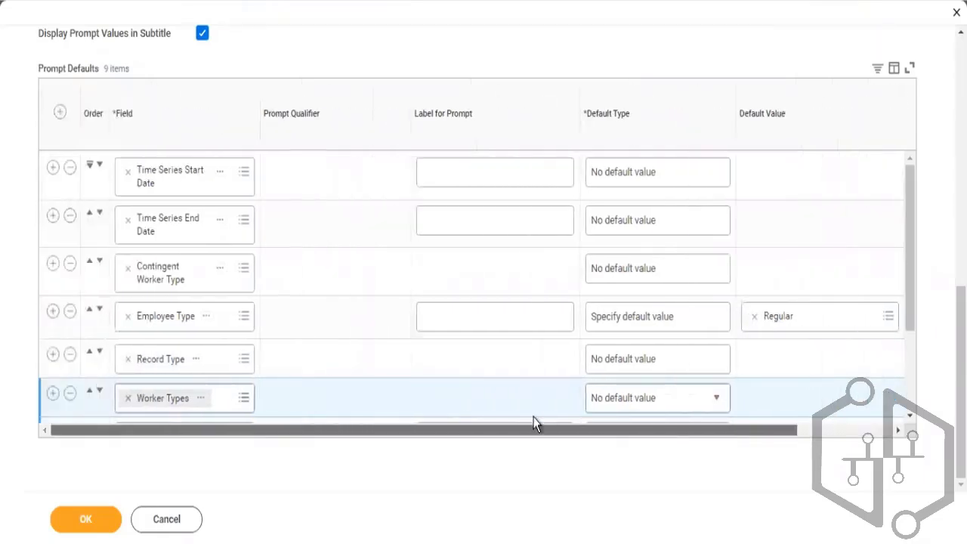
# - Set the Employee Type prompt to Do Not Prompt at Runtime
pyautogui.moveTo(615, 381); pyautogui.dragTo(731, 309)
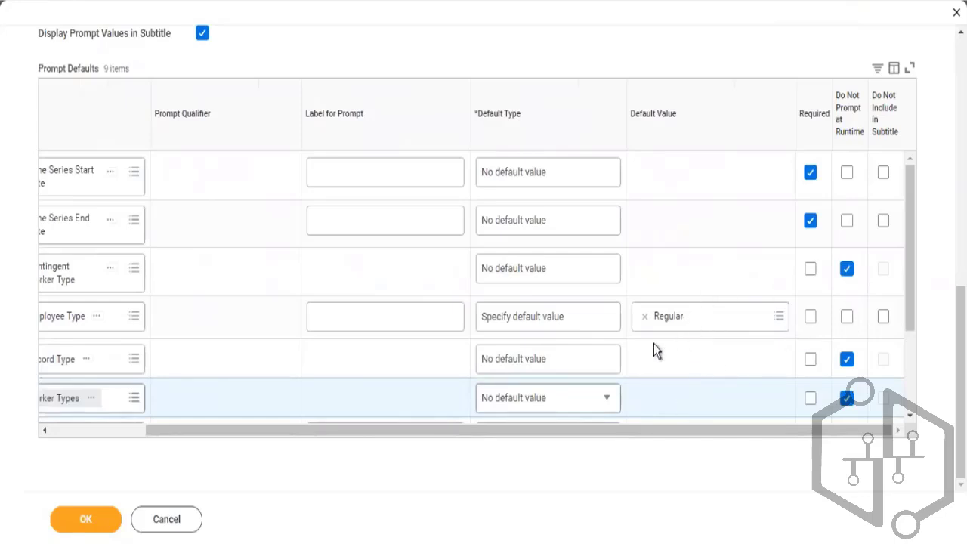
pyautogui.click(846, 318)
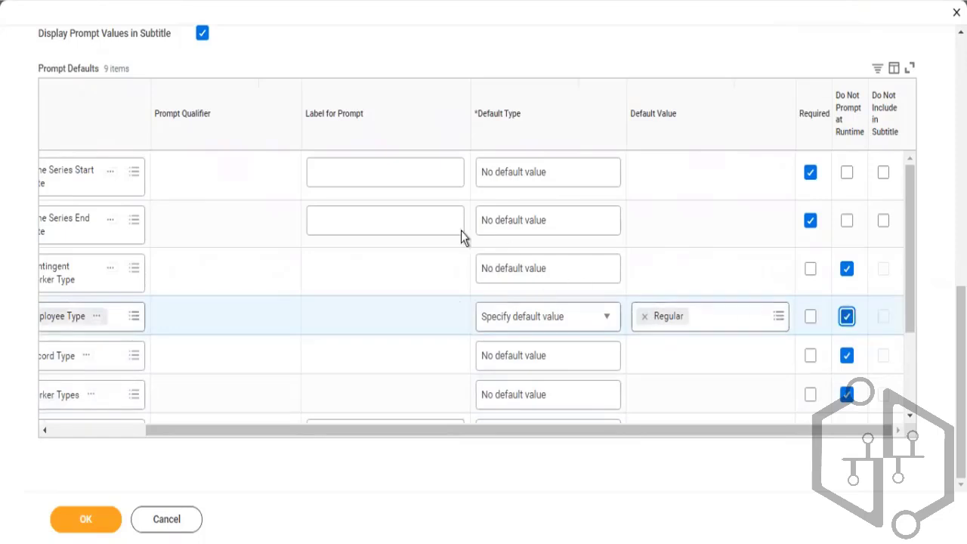
# - Add a Record Date row to the prompt defaults and move it to the end of the list
pyautogui.moveTo(436, 430); pyautogui.dragTo(222, 298)
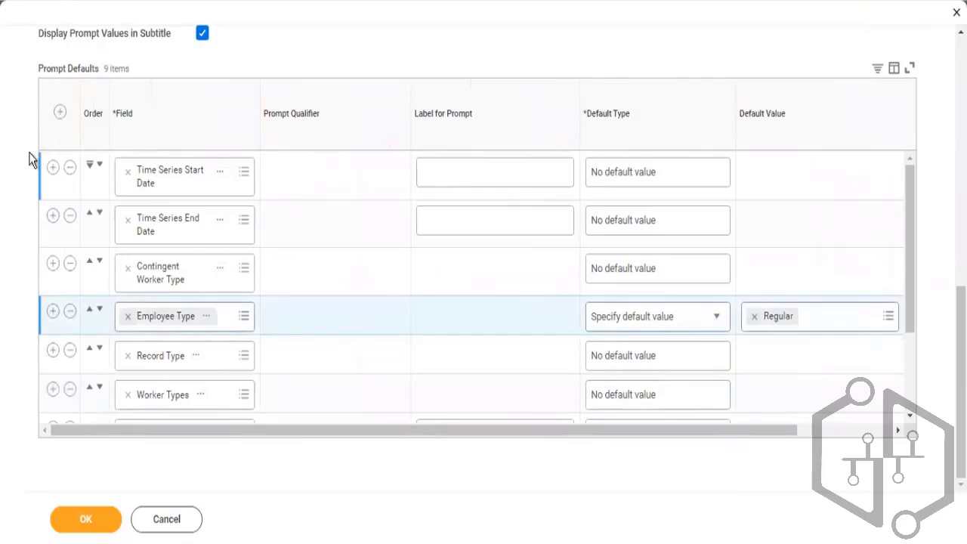
pyautogui.click(60, 113)
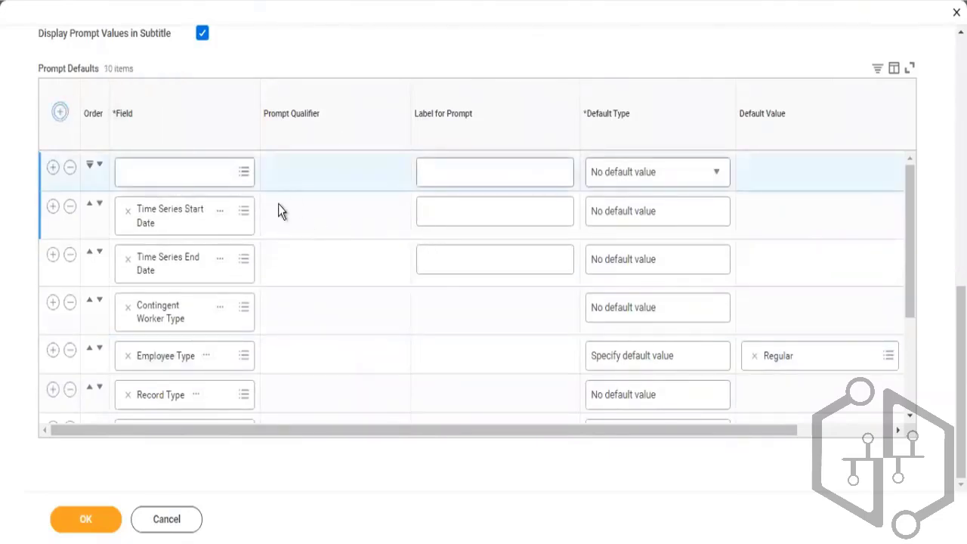
pyautogui.click(213, 170)
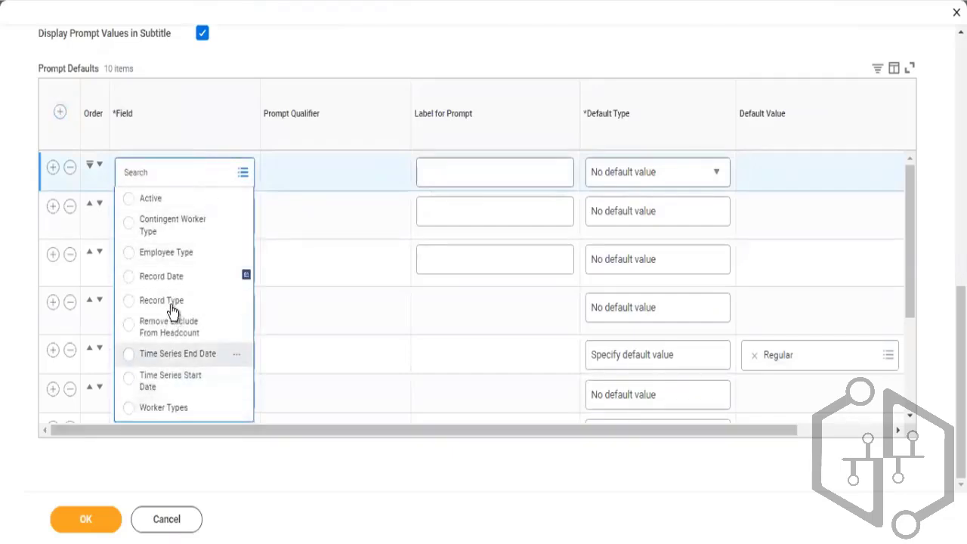
pyautogui.click(162, 277)
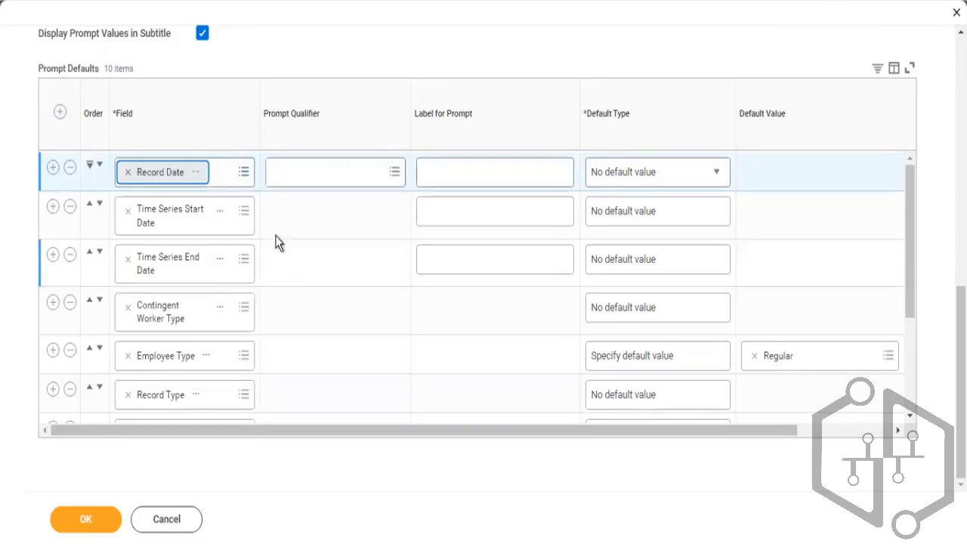
pyautogui.click(90, 166)
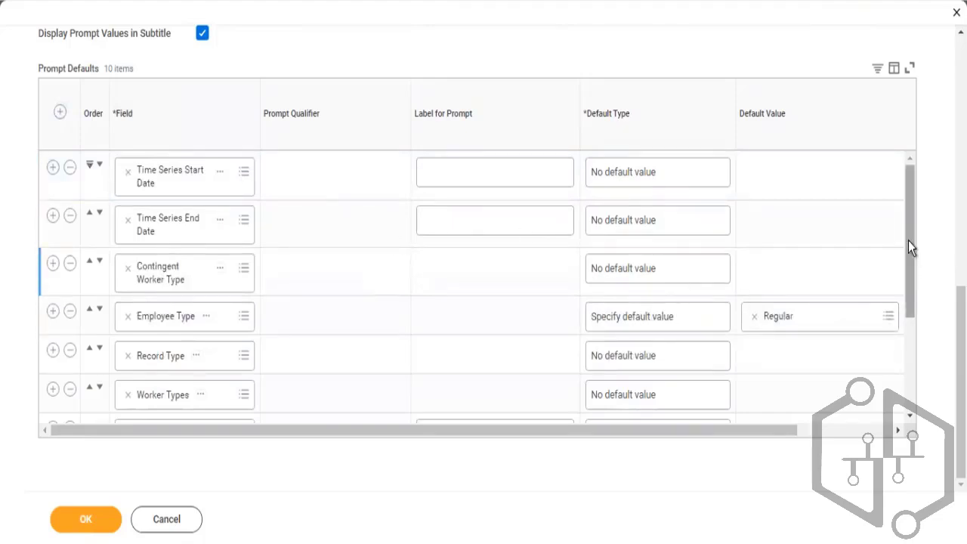
# - Try to save the report with the added Record Date prompt, and remove that extra row
pyautogui.scroll(-3, 908, 242)
pyautogui.click(500, 400)
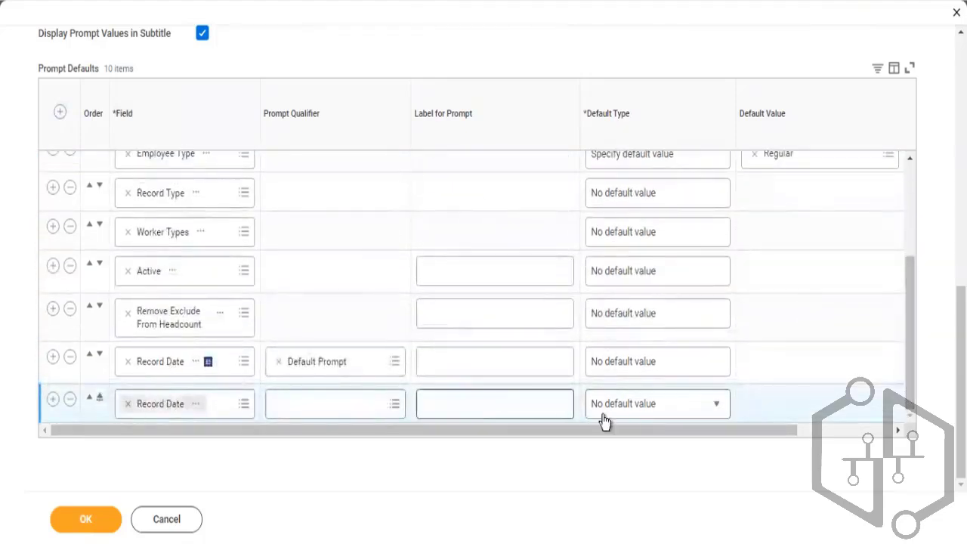
pyautogui.click(609, 423)
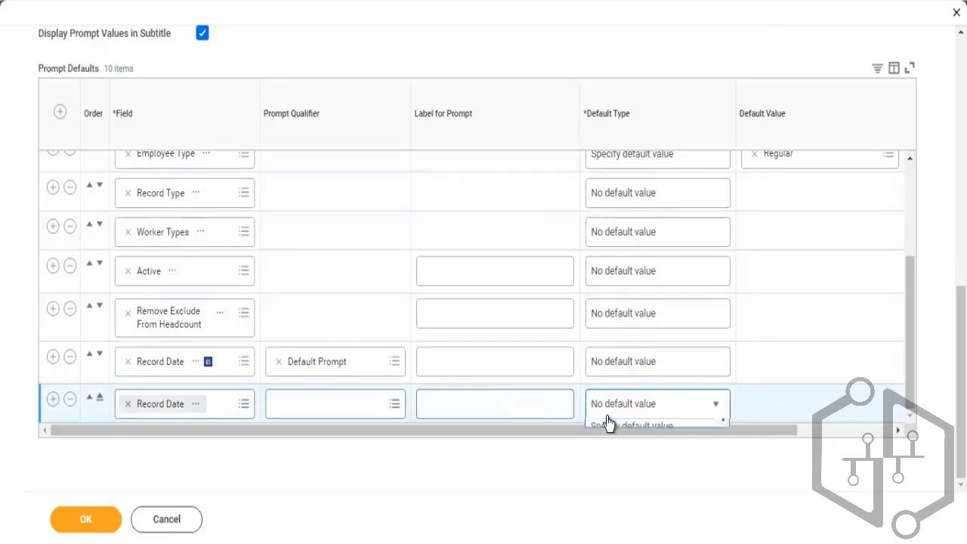
pyautogui.click(504, 472)
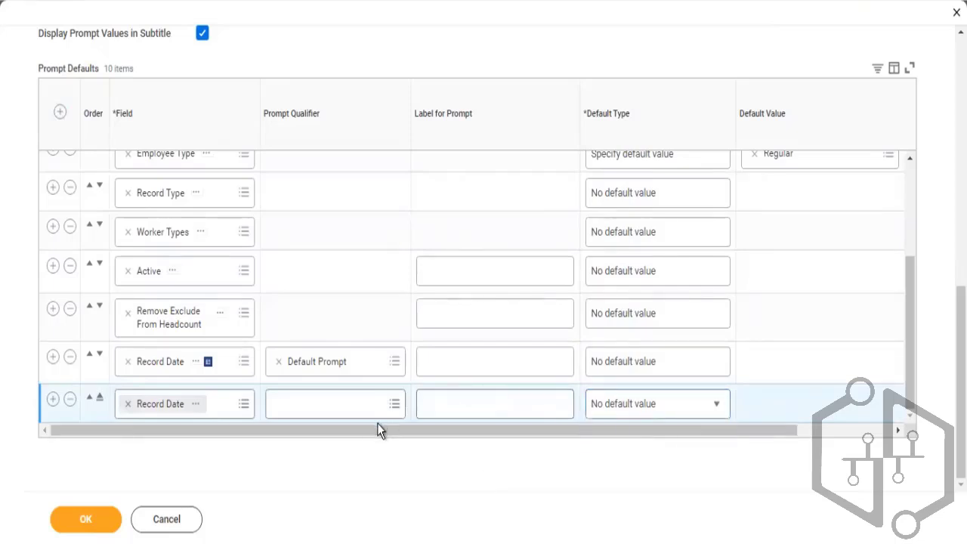
pyautogui.click(98, 529)
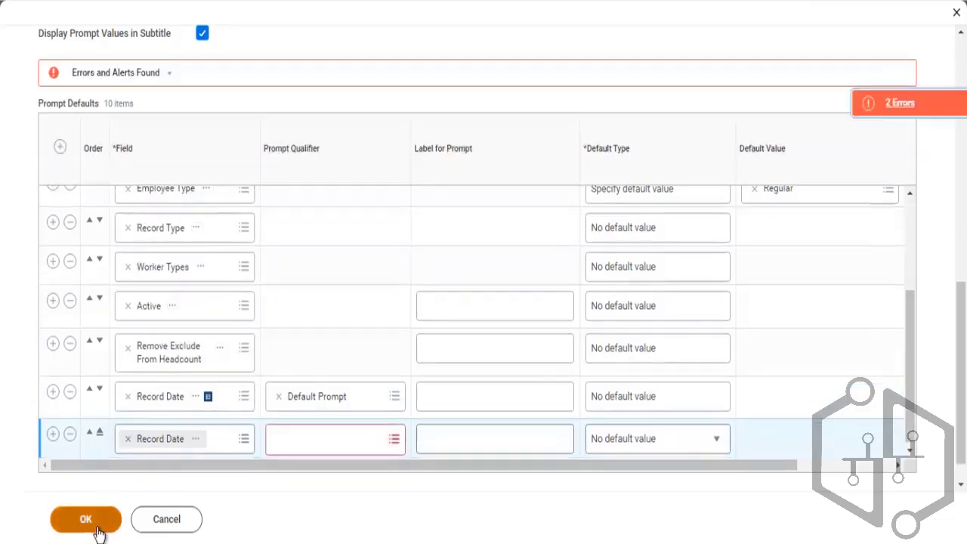
pyautogui.click(352, 449)
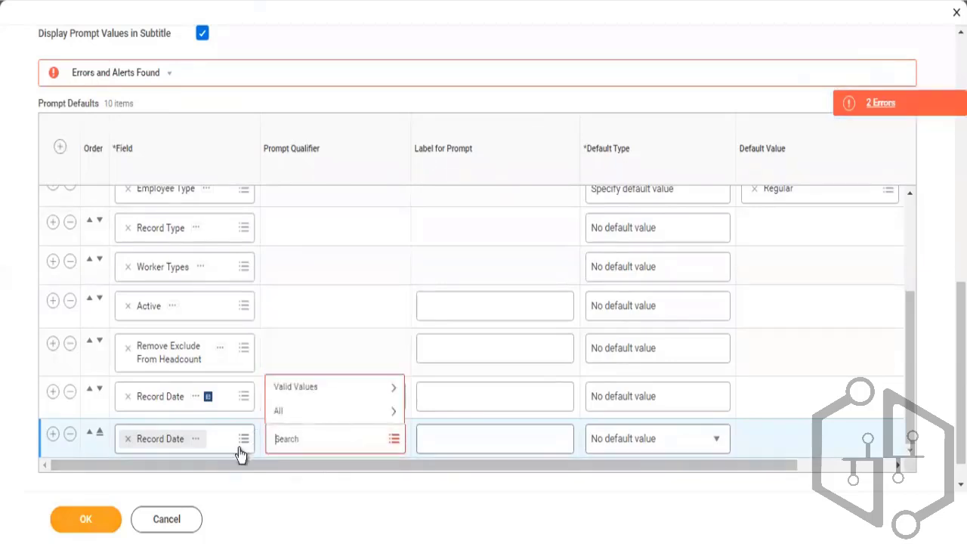
pyautogui.click(70, 437)
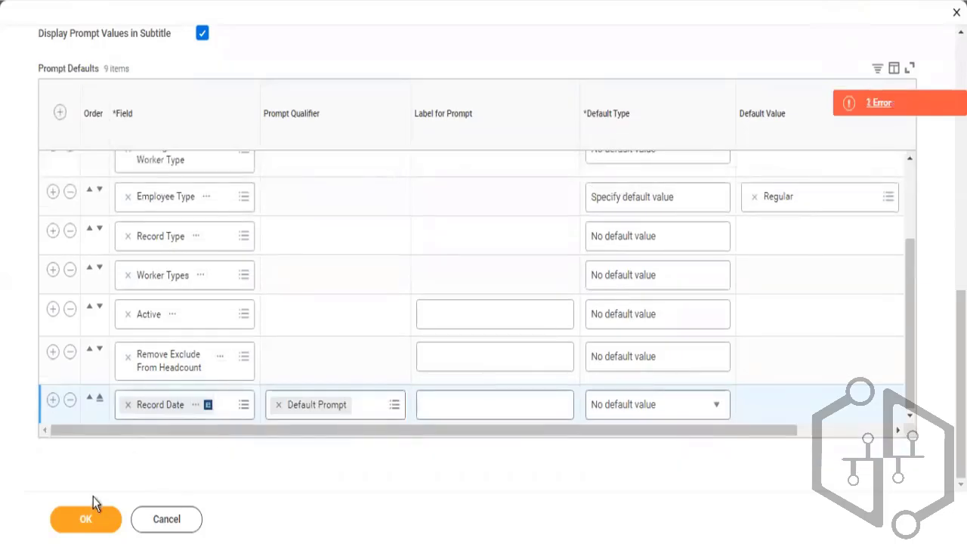
# - Try to save the report definition and open the details of the reported error
pyautogui.click(91, 519)
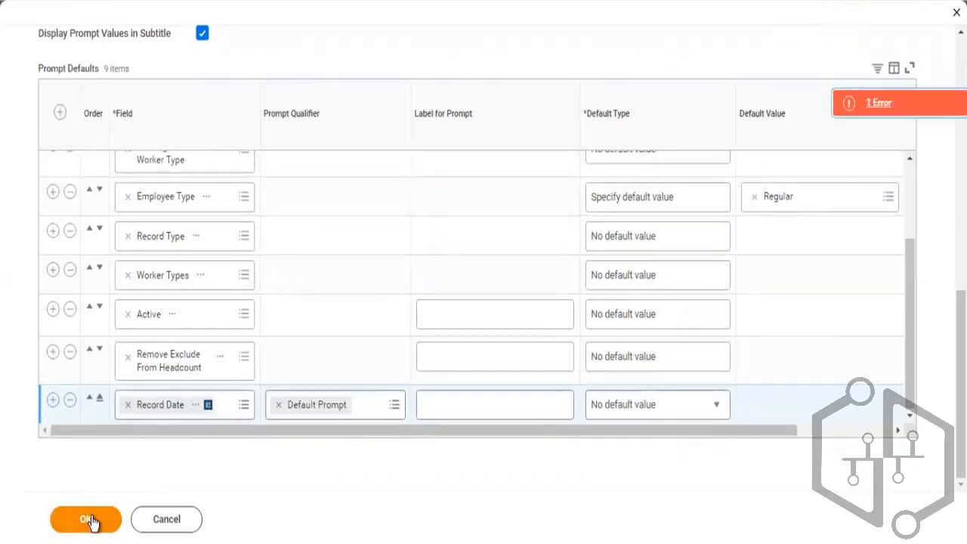
pyautogui.click(95, 521)
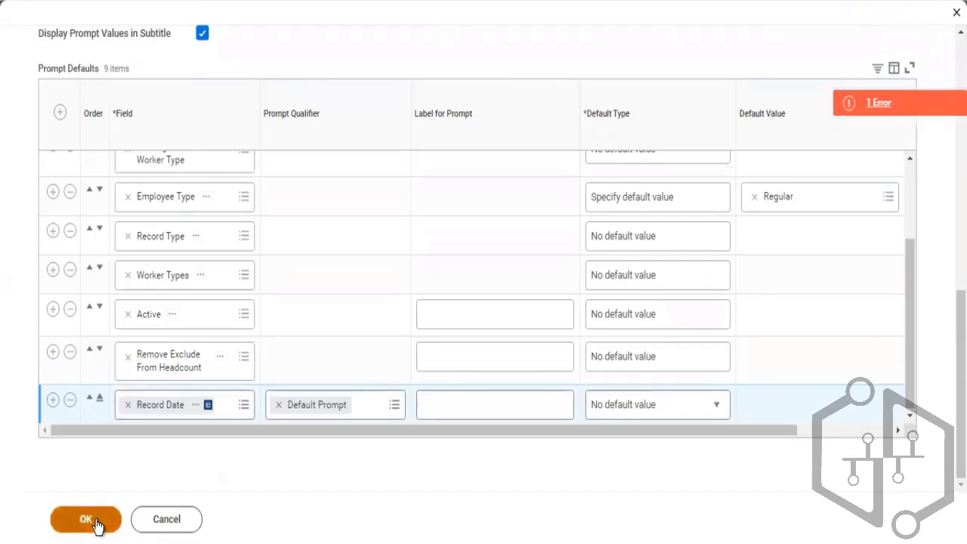
pyautogui.click(879, 102)
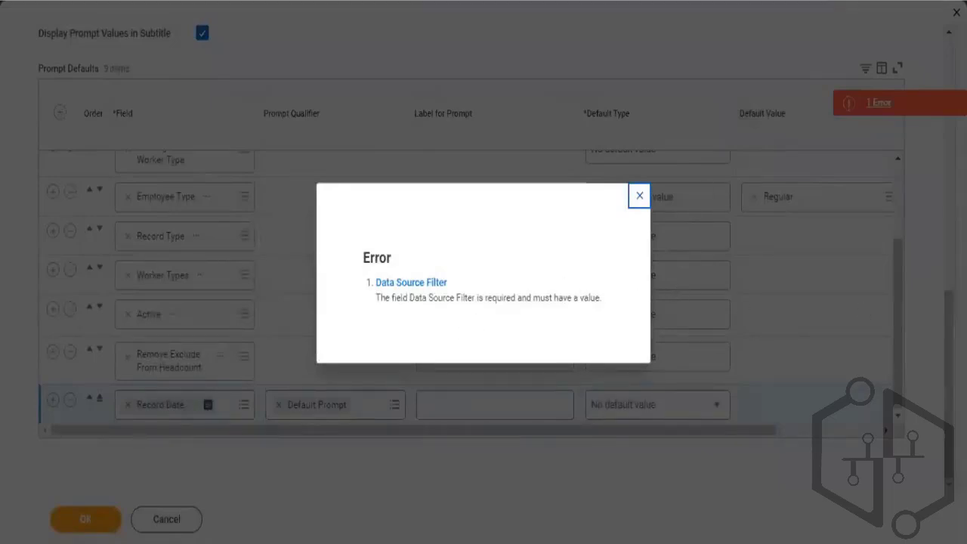
# - Set the report's Data Source Filter to Default Filter and save the report definition
pyautogui.click(961, 377)
pyautogui.moveTo(960, 378); pyautogui.dragTo(960, 148)
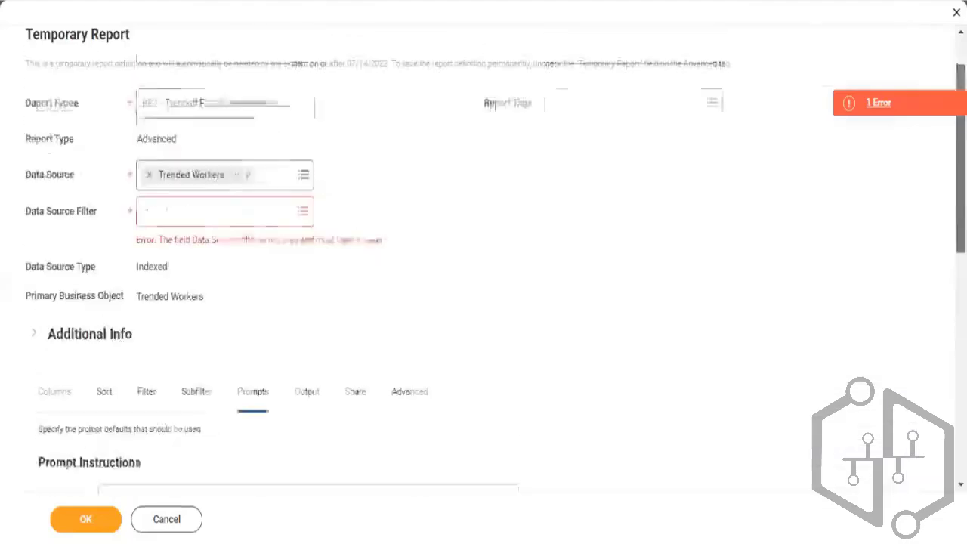
pyautogui.click(174, 219)
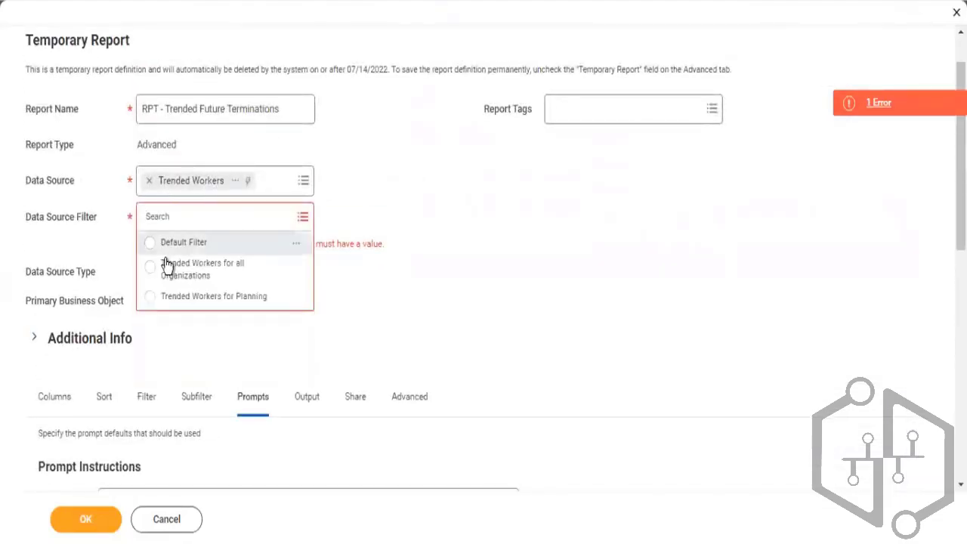
pyautogui.click(168, 245)
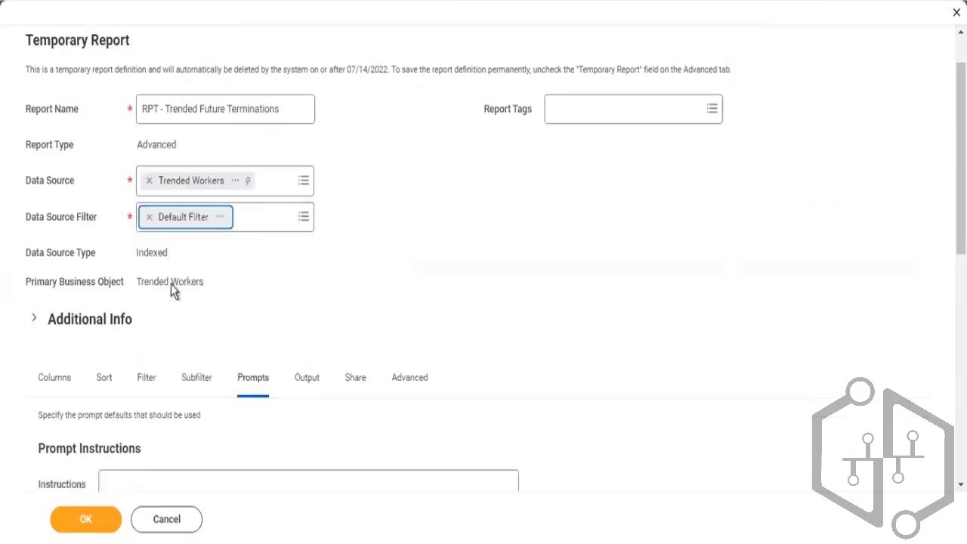
pyautogui.click(86, 521)
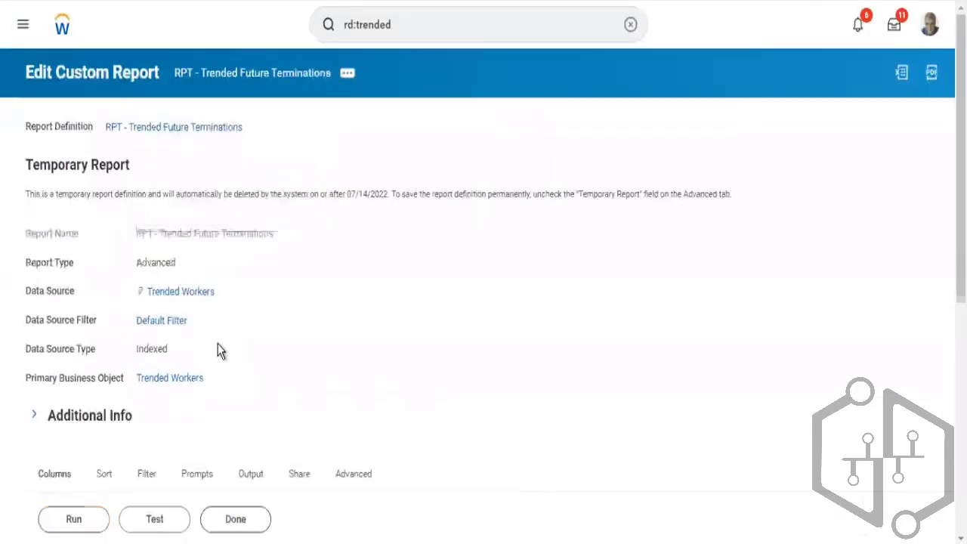
# - Run the report with Time Series Start Date 07/08/2022, Time Series End Date 07/15/2022 and Record Date 07/08/2022
pyautogui.click(70, 521)
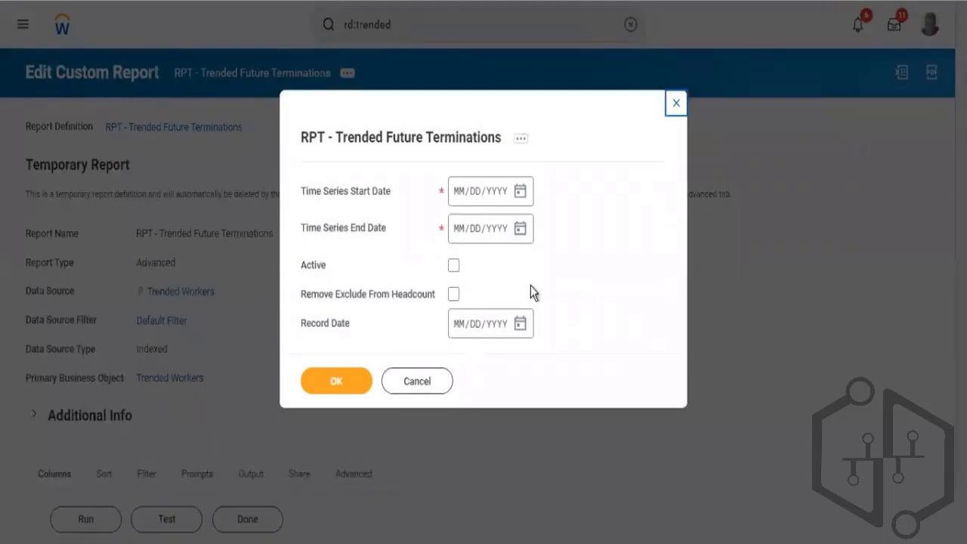
pyautogui.click(522, 192)
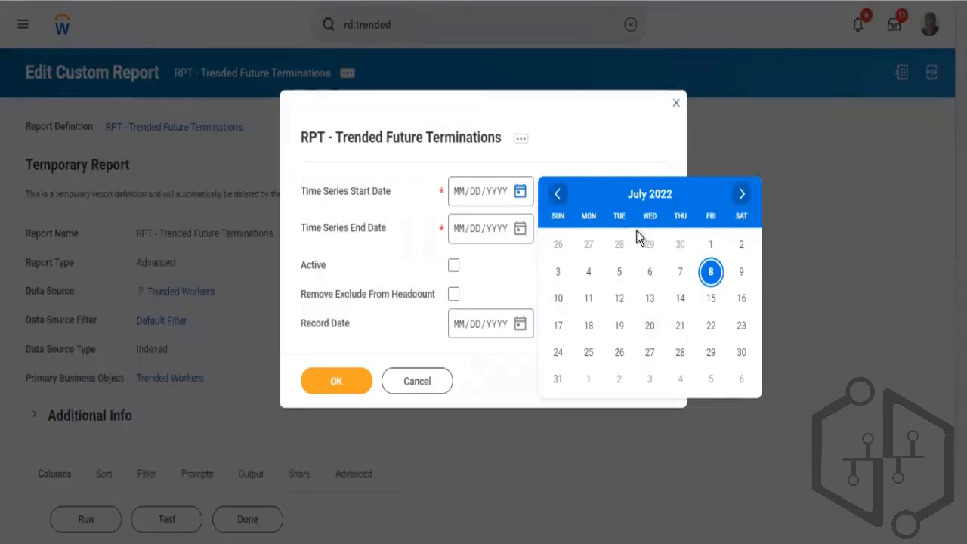
pyautogui.click(711, 273)
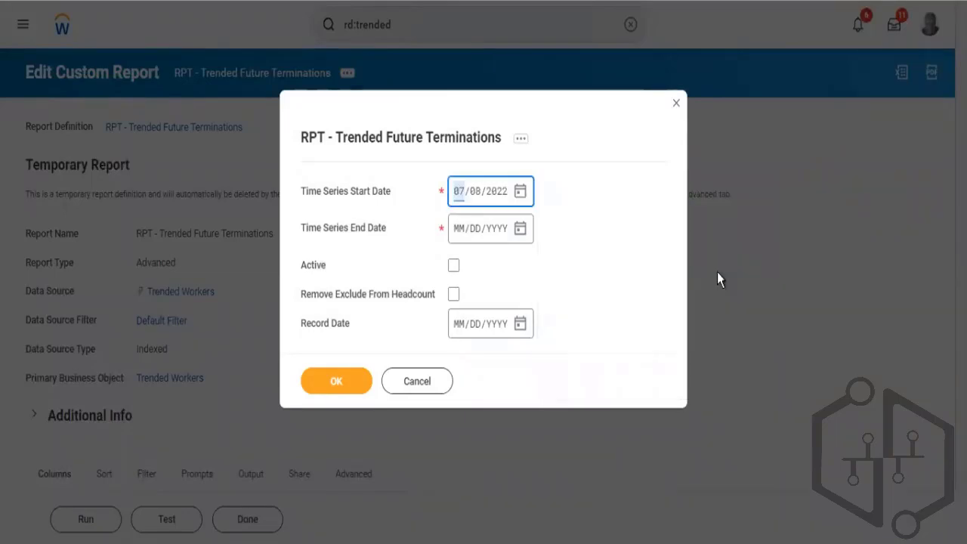
pyautogui.click(523, 233)
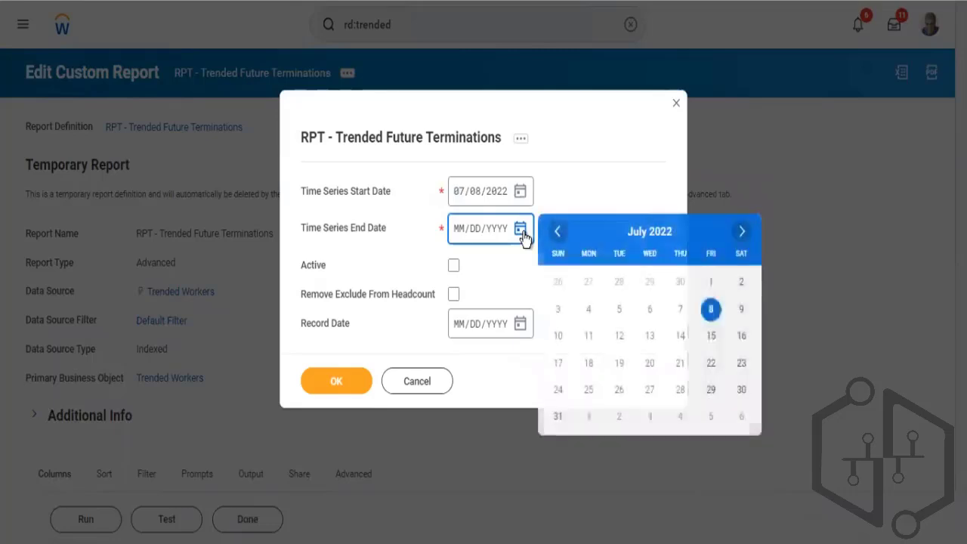
pyautogui.click(712, 338)
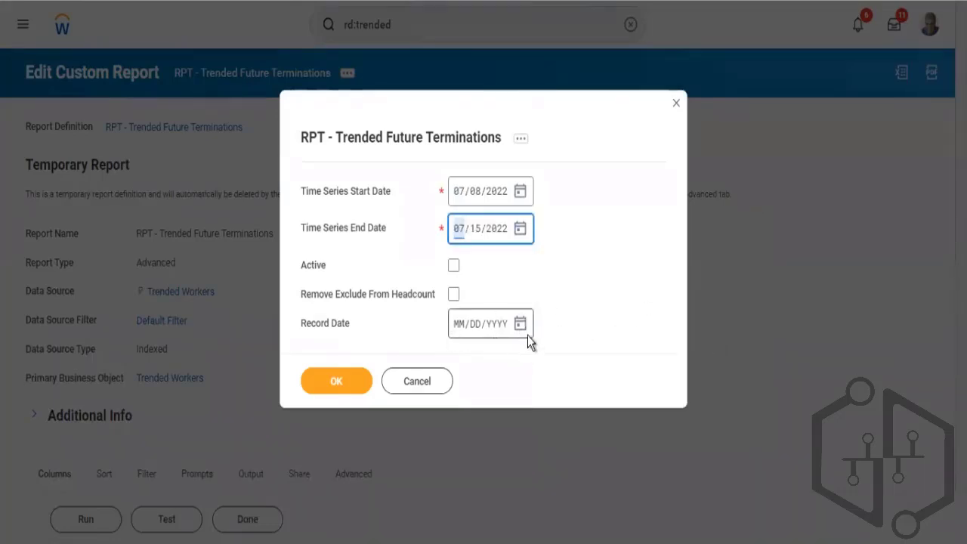
pyautogui.click(520, 324)
pyautogui.click(520, 323)
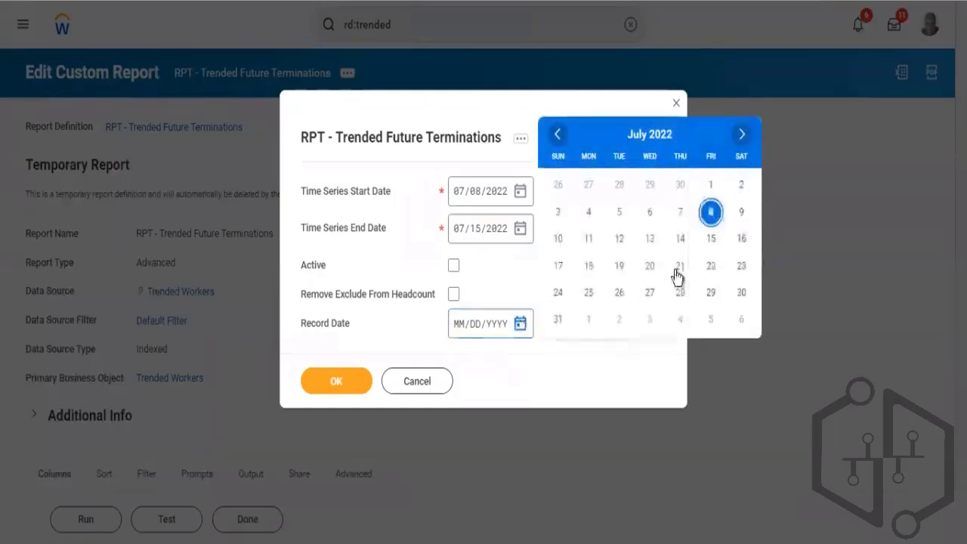
pyautogui.click(711, 212)
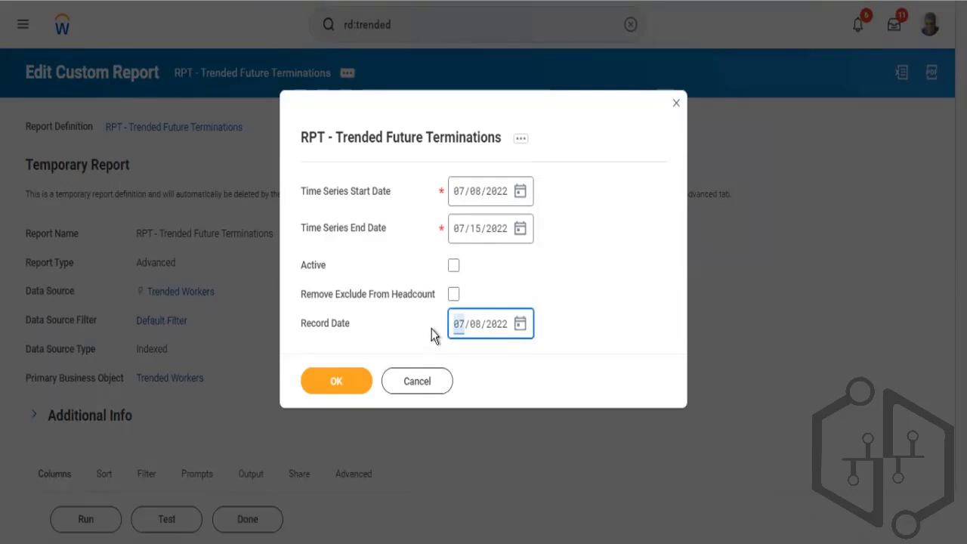
pyautogui.click(336, 383)
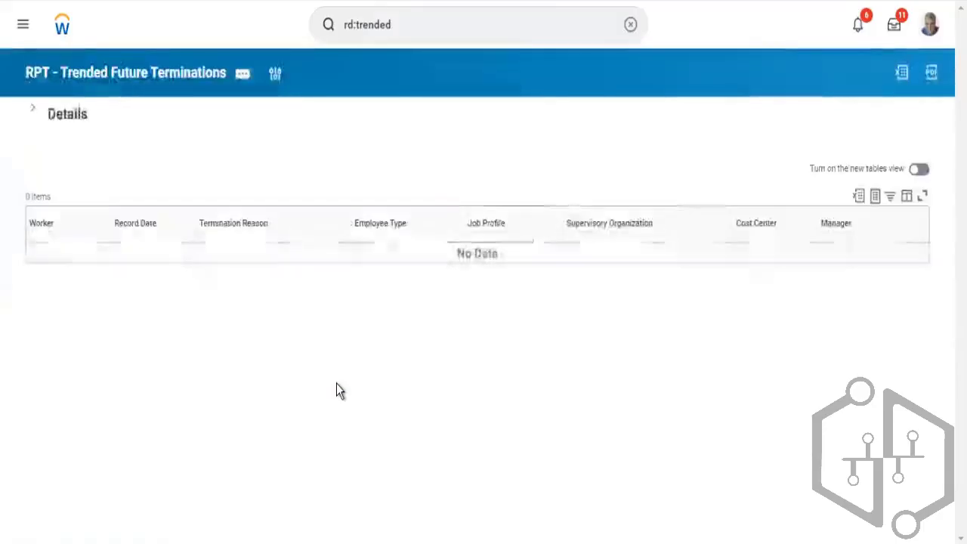
# - Reopen the report's prompt values and set the Time Series Start Date to 01/01/2022
pyautogui.click(275, 73)
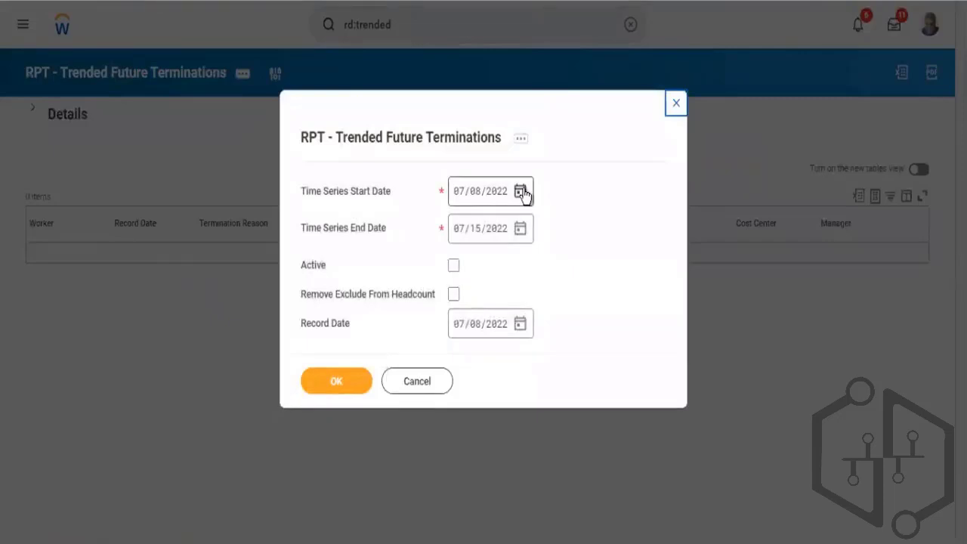
pyautogui.click(522, 192)
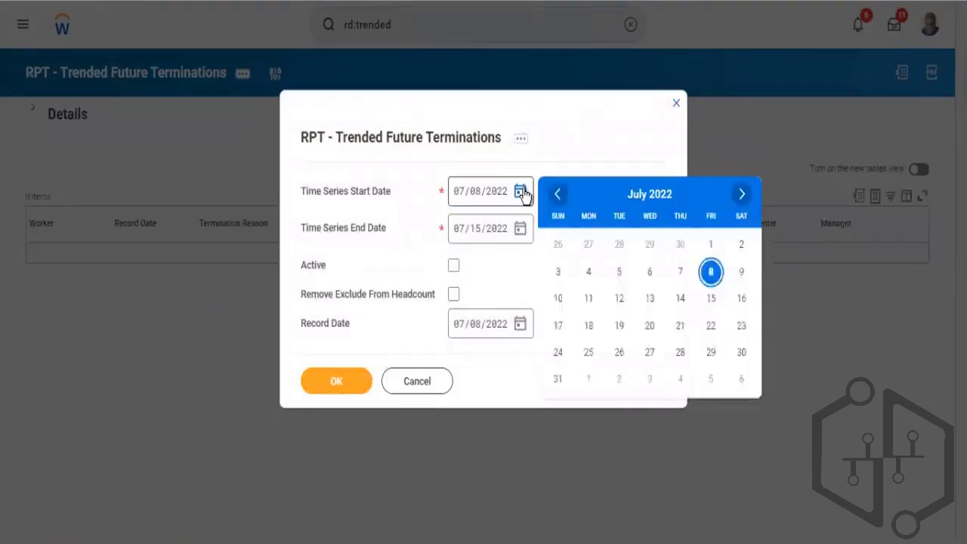
pyautogui.click(557, 195)
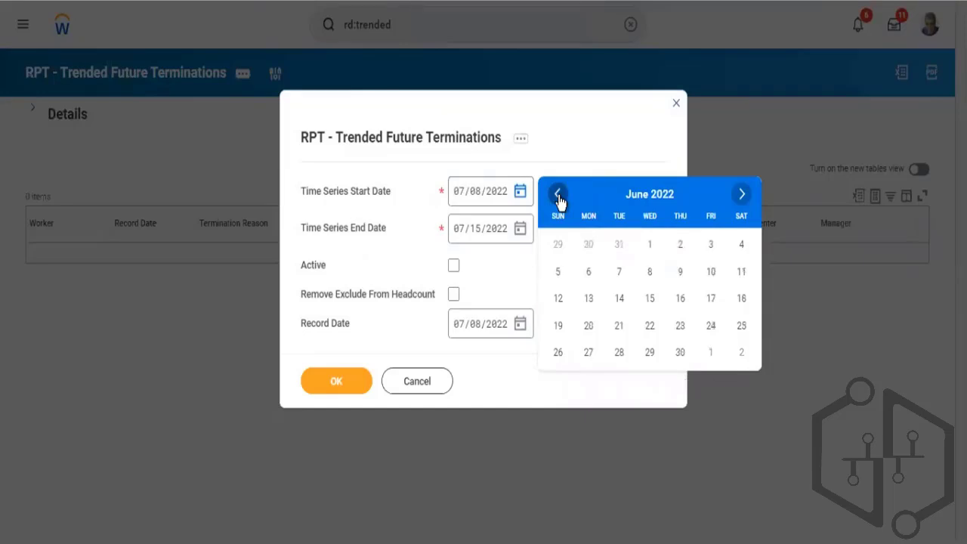
pyautogui.click(558, 195)
pyautogui.click(557, 195)
pyautogui.click(558, 195)
pyautogui.click(558, 195)
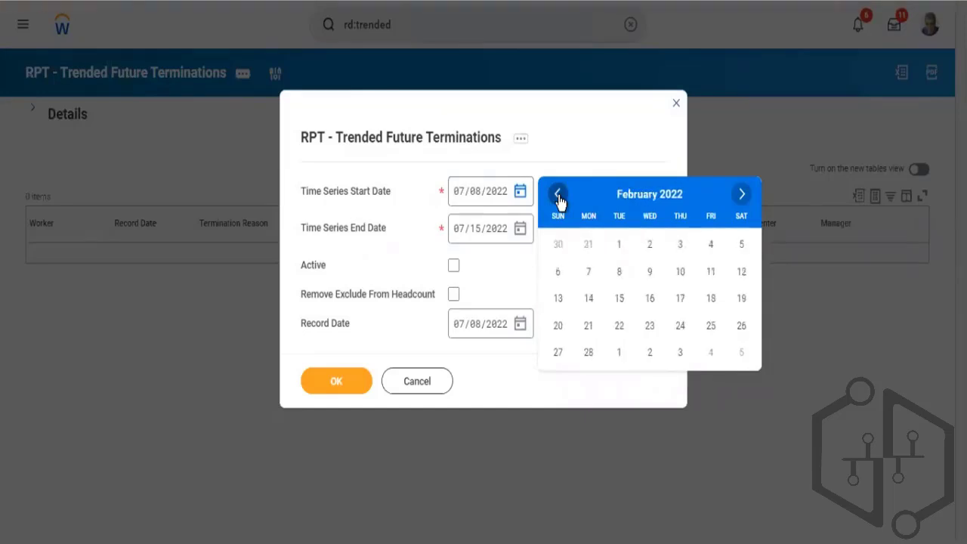
pyautogui.click(558, 195)
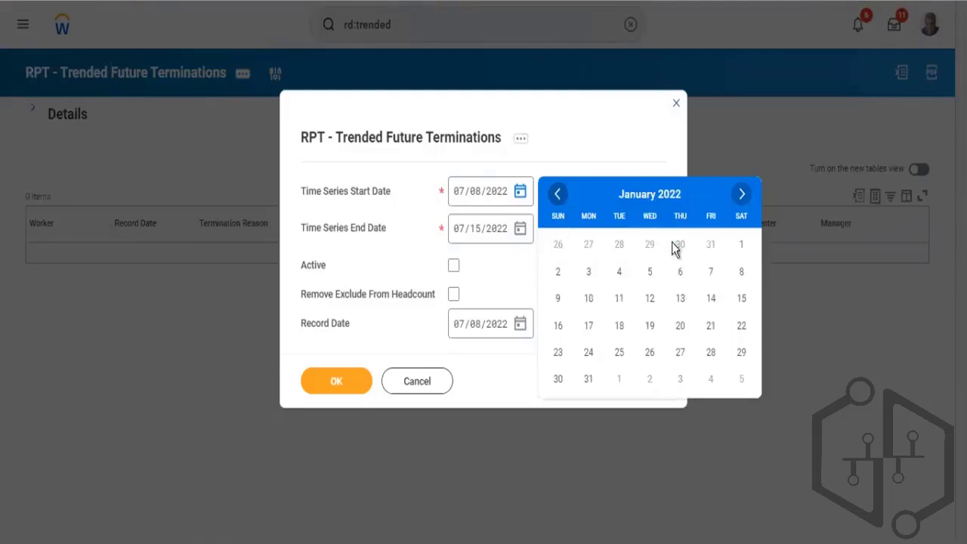
pyautogui.click(741, 249)
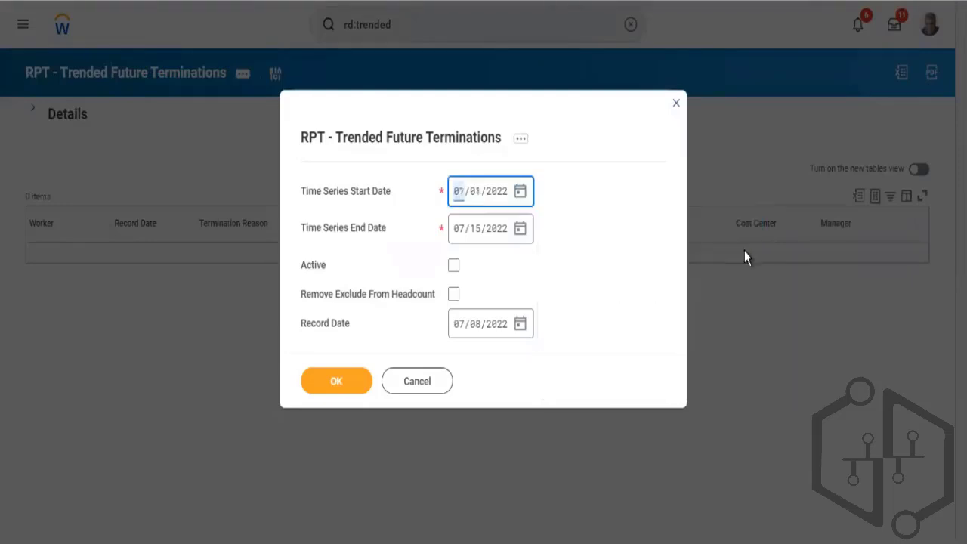
# - Keep the Time Series End Date at 07/15/2022, set the Record Date to 01/01/2022 and run the report
pyautogui.click(523, 230)
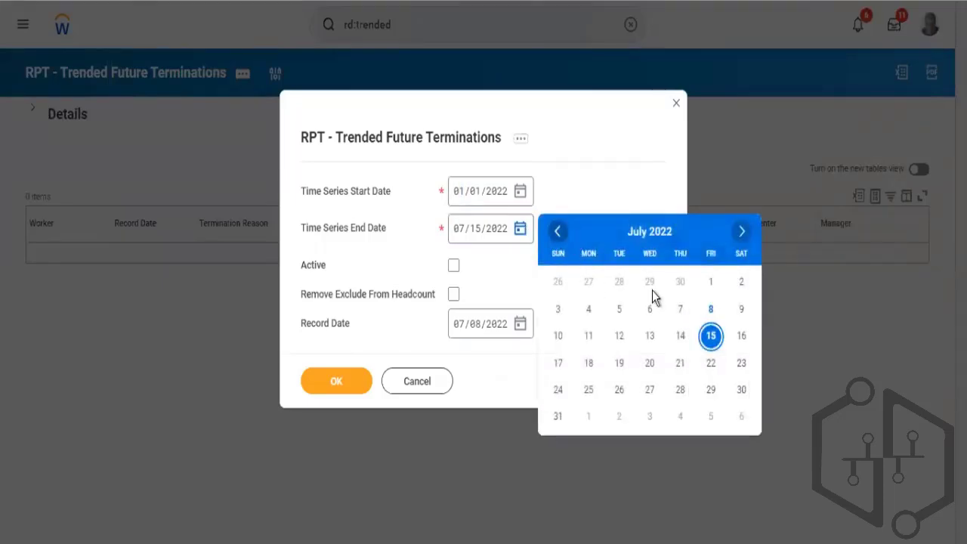
pyautogui.click(711, 338)
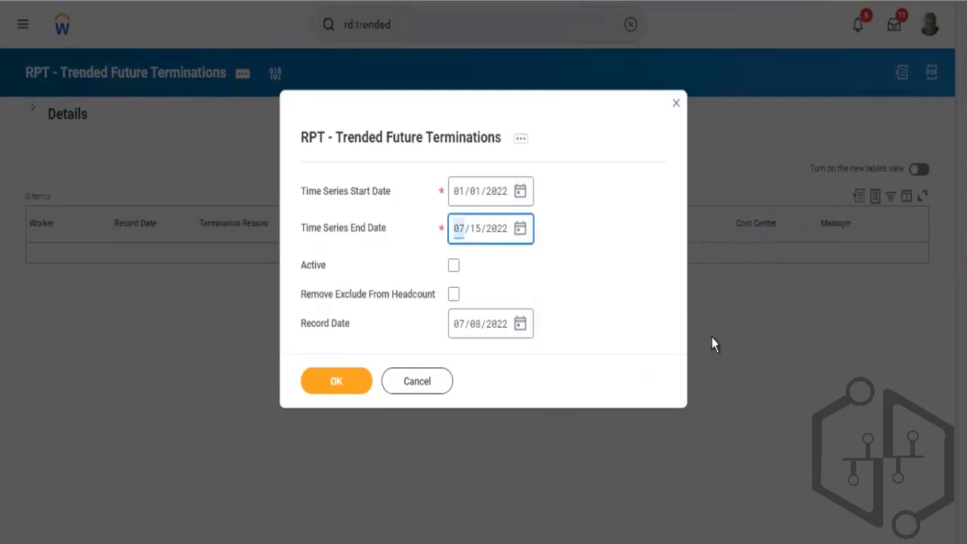
pyautogui.click(523, 325)
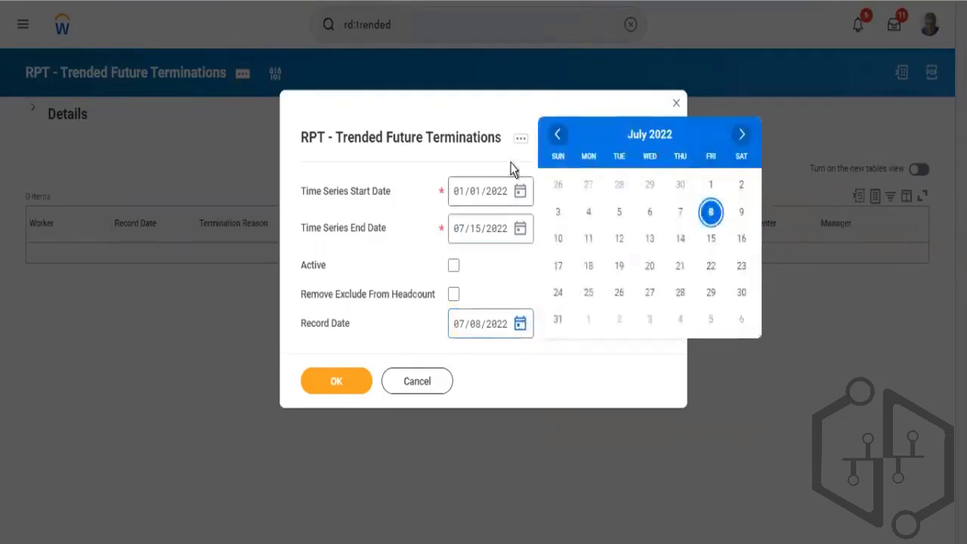
pyautogui.click(557, 135)
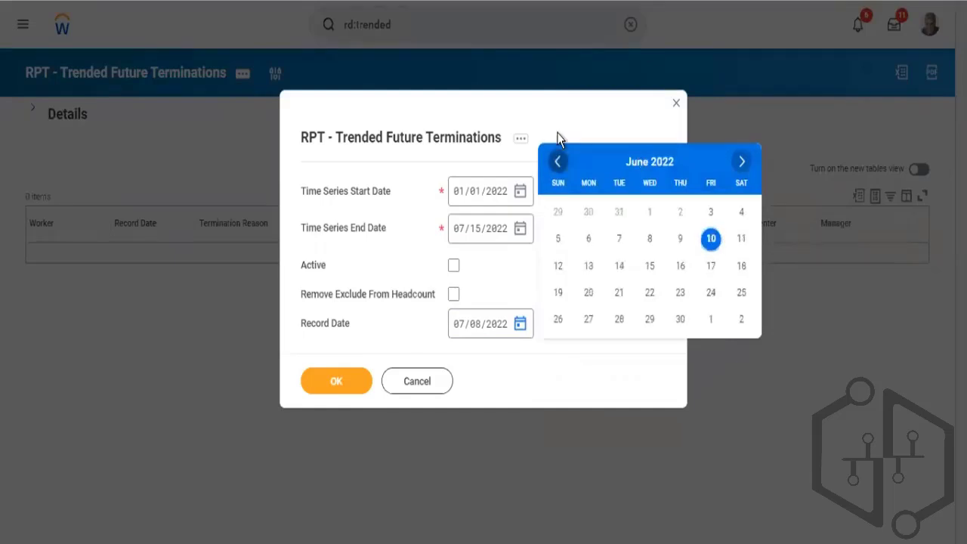
pyautogui.click(558, 164)
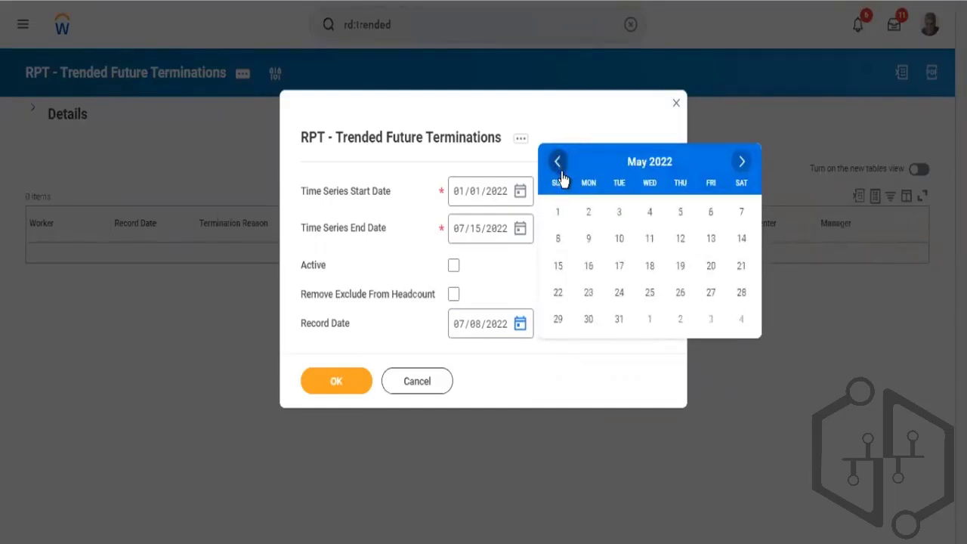
pyautogui.click(558, 162)
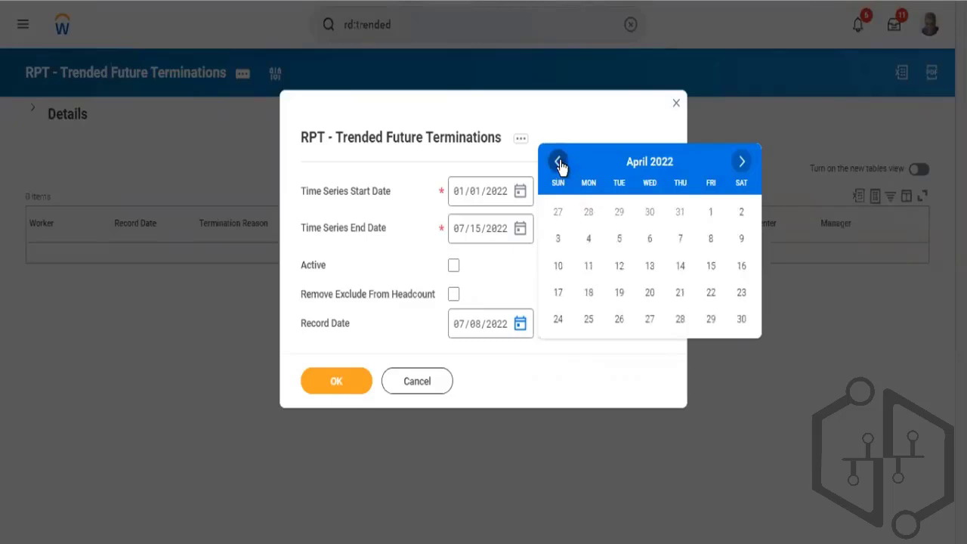
pyautogui.click(558, 162)
pyautogui.click(558, 162)
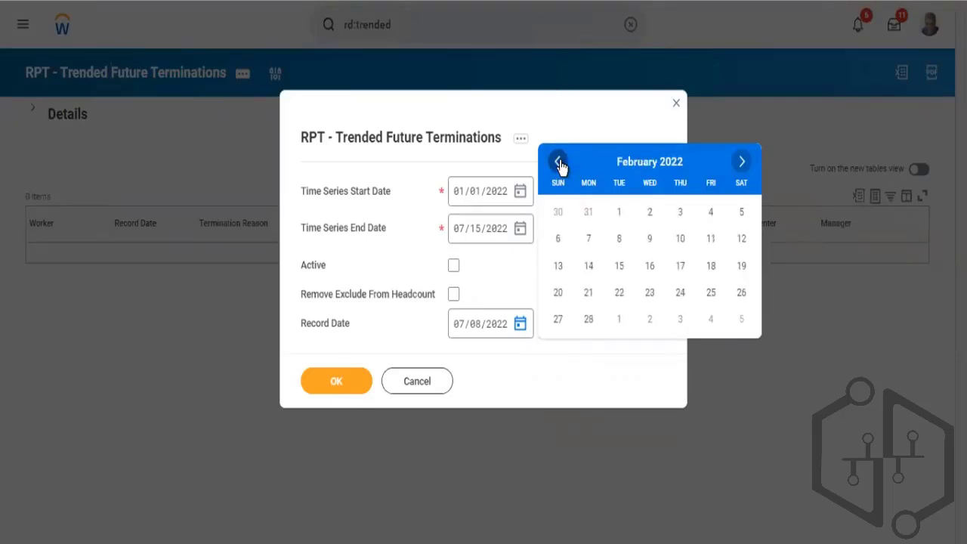
pyautogui.click(558, 162)
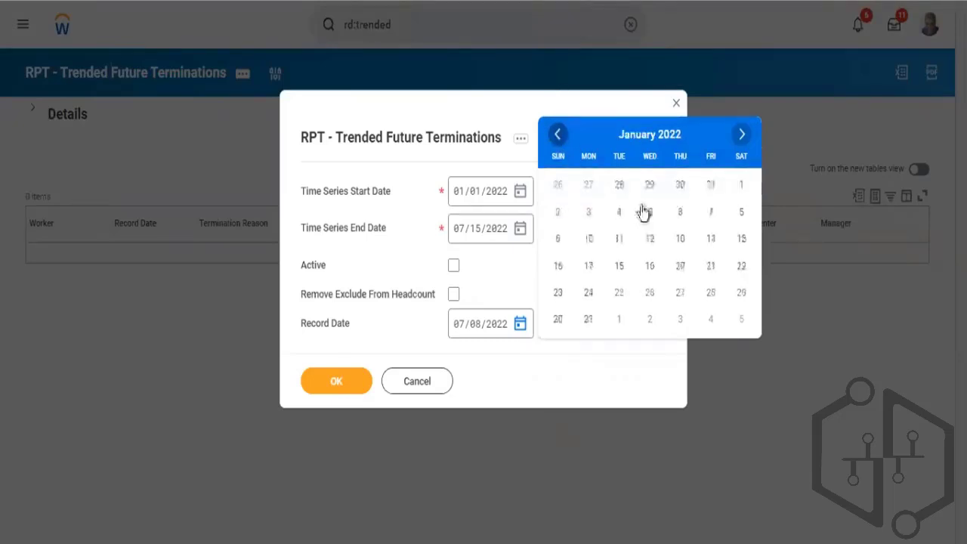
pyautogui.click(740, 186)
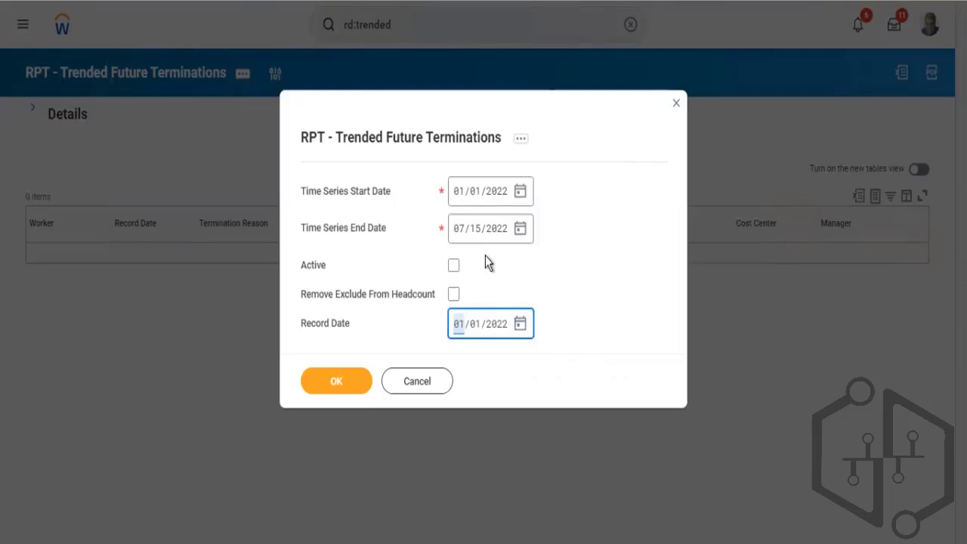
pyautogui.click(339, 382)
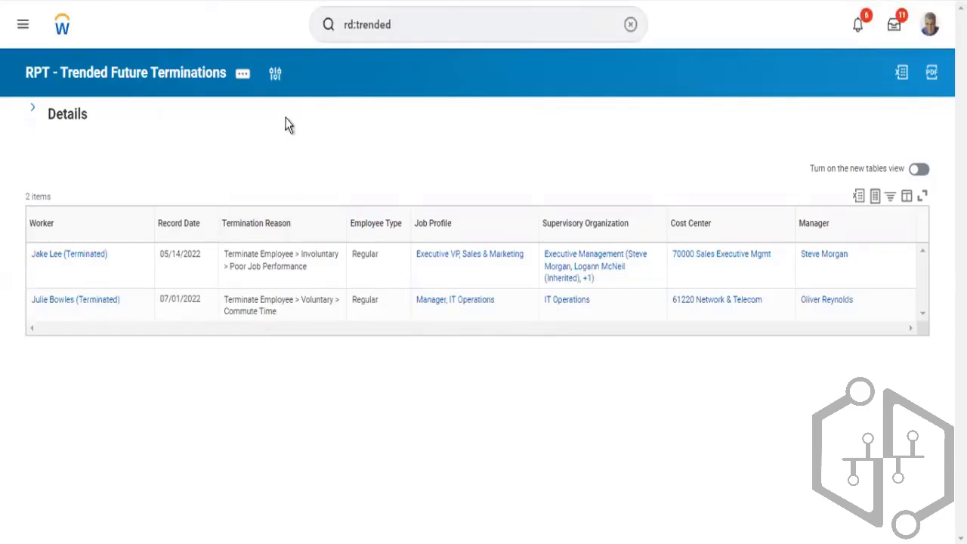
# - Review the date prompt values used for the current run of the report
pyautogui.click(275, 77)
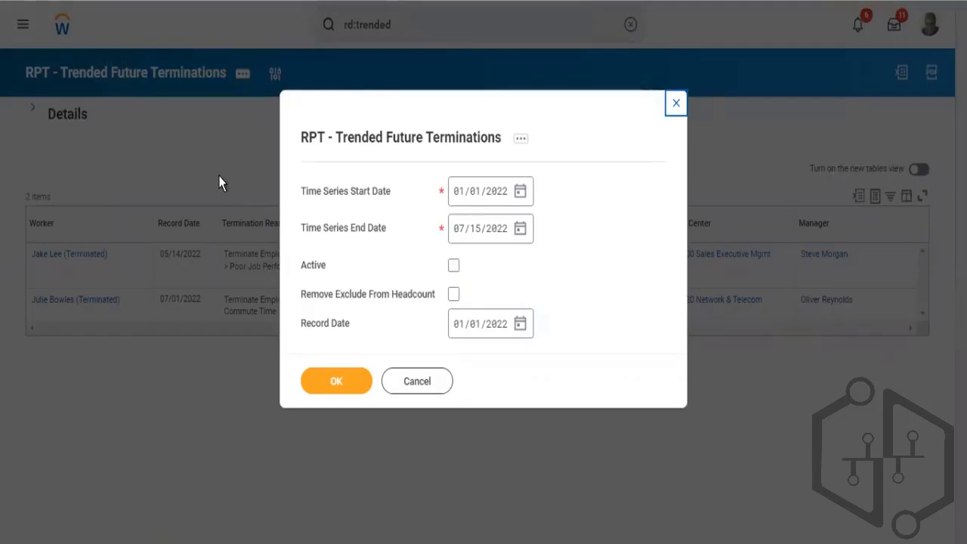
pyautogui.click(417, 381)
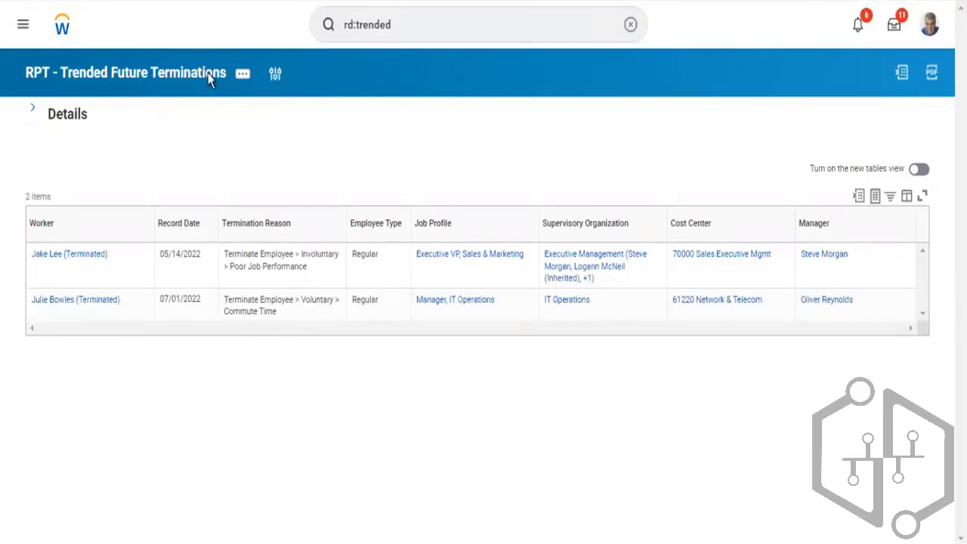
pyautogui.click(276, 76)
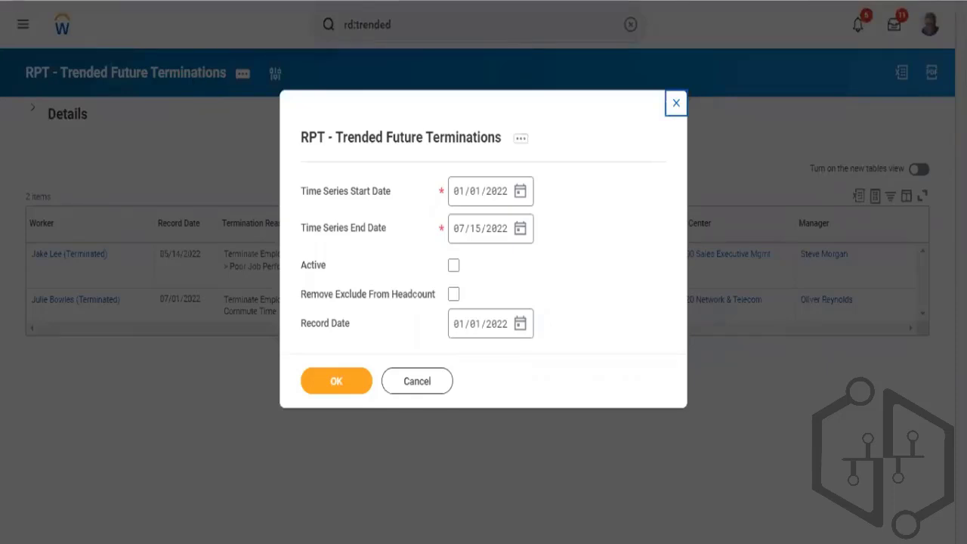
# - Duplicate the report's browser tab and search for "trended" in the new tab
pyautogui.rightClick(206, 1)
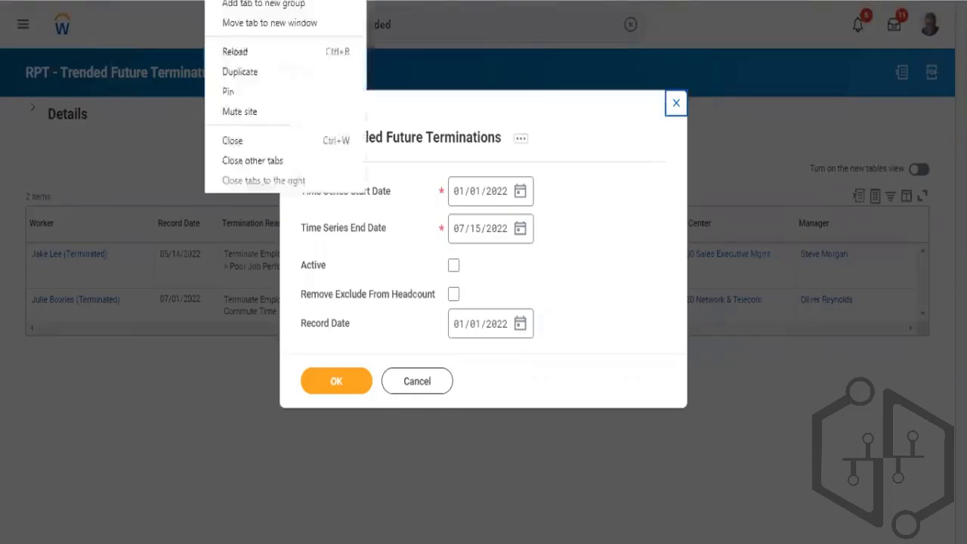
pyautogui.click(243, 73)
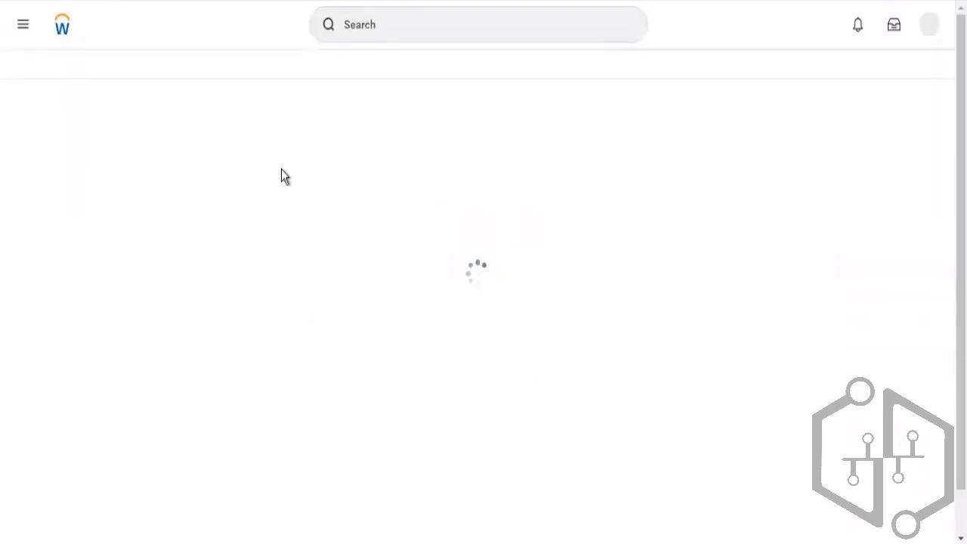
pyautogui.click(381, 29)
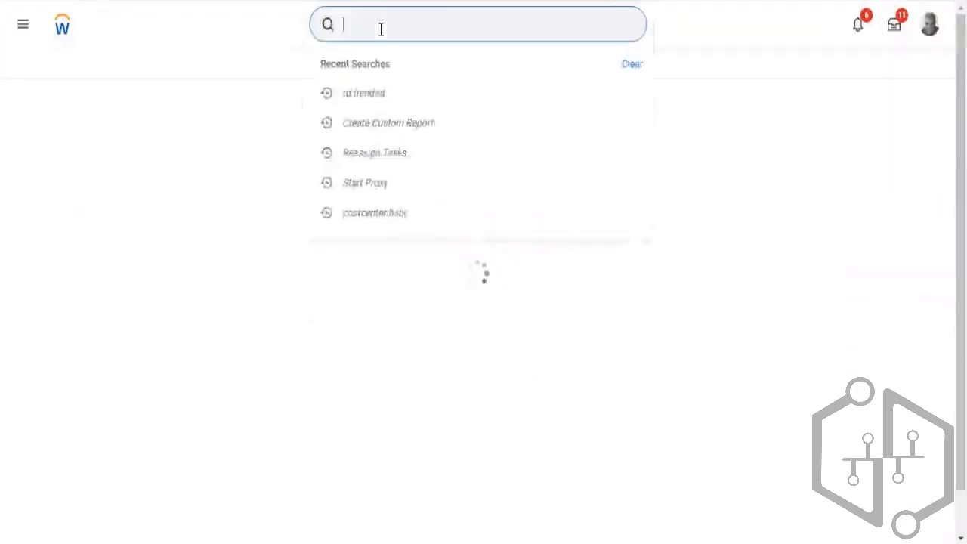
pyautogui.write('tr')
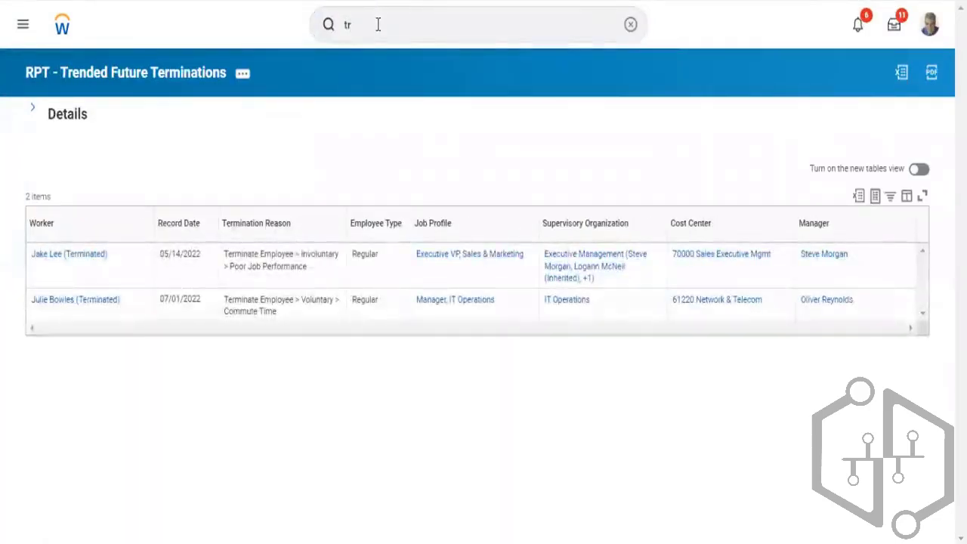
pyautogui.click(377, 25)
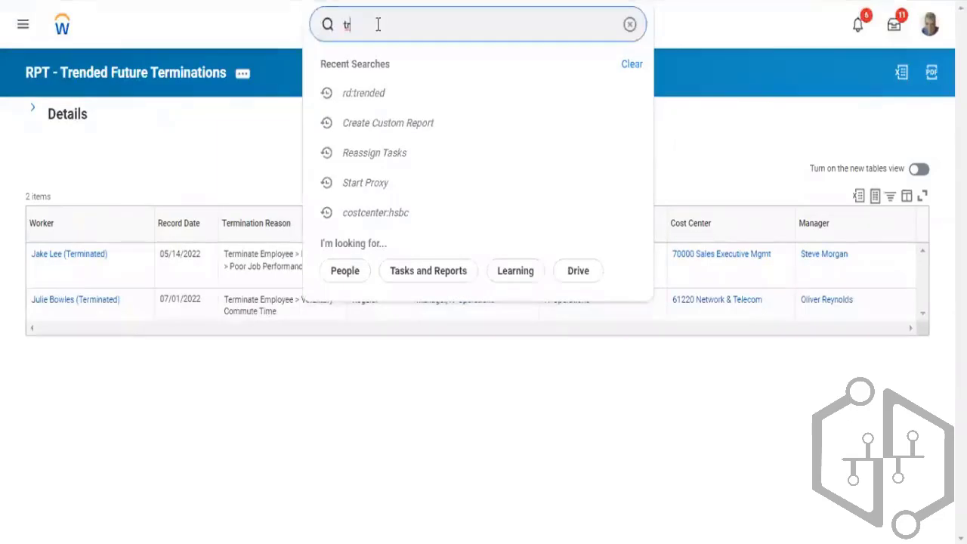
pyautogui.write('ended')
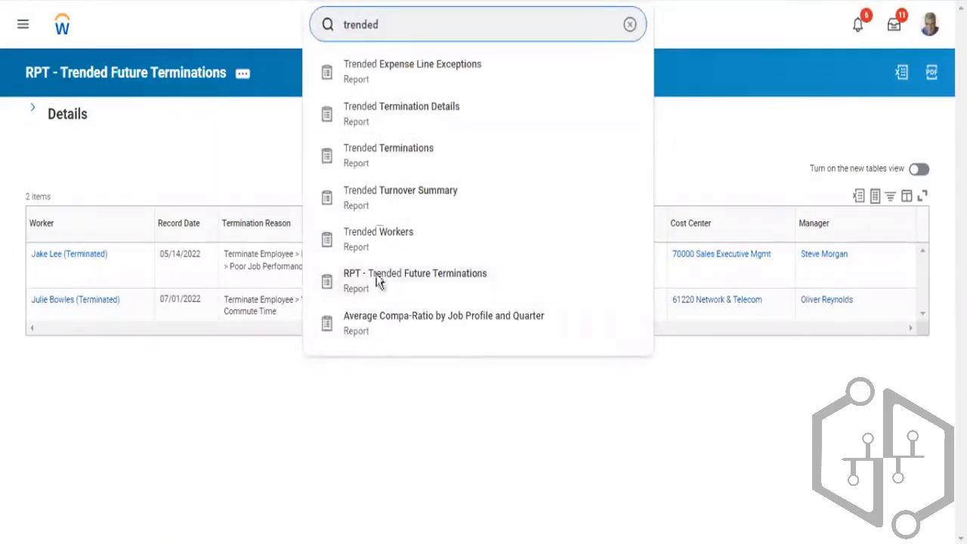
# - Replace the search text with "maintain trended" to look for the trended worker maintenance task
pyautogui.press('BackSpace')
pyautogui.press('BackSpace')
pyautogui.press('BackSpace')
pyautogui.press('BackSpace')
pyautogui.press('BackSpace')
pyautogui.press('BackSpace')
pyautogui.press('BackSpace')
pyautogui.write('ma')
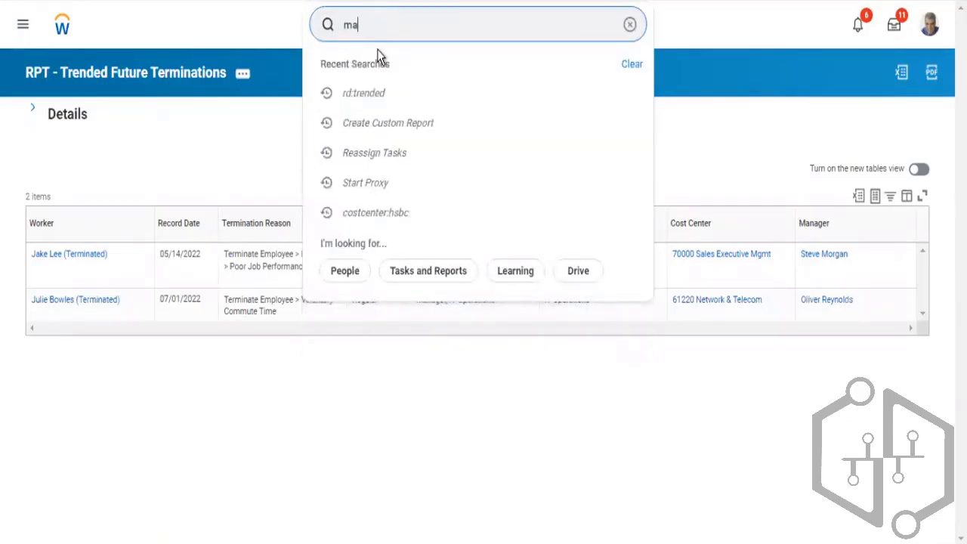
pyautogui.write('inta')
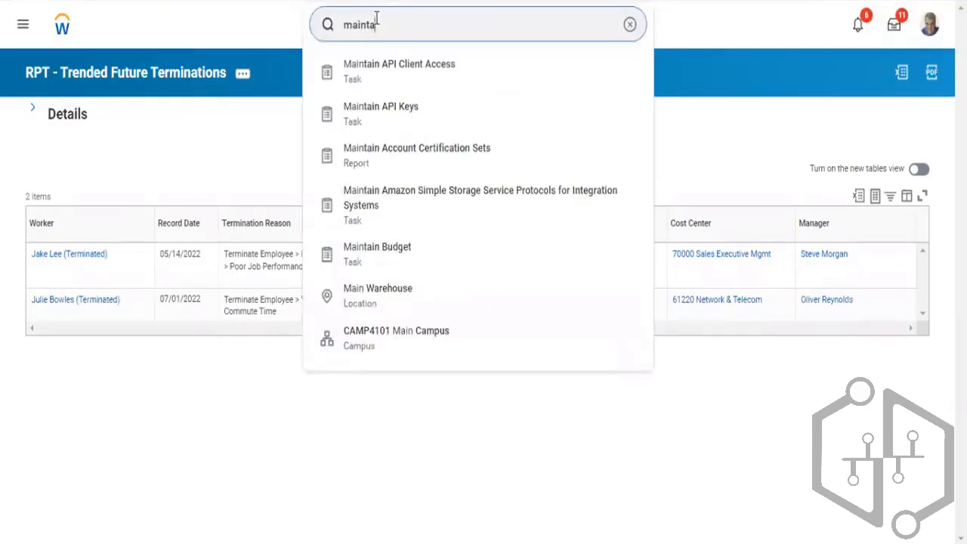
pyautogui.write('in')
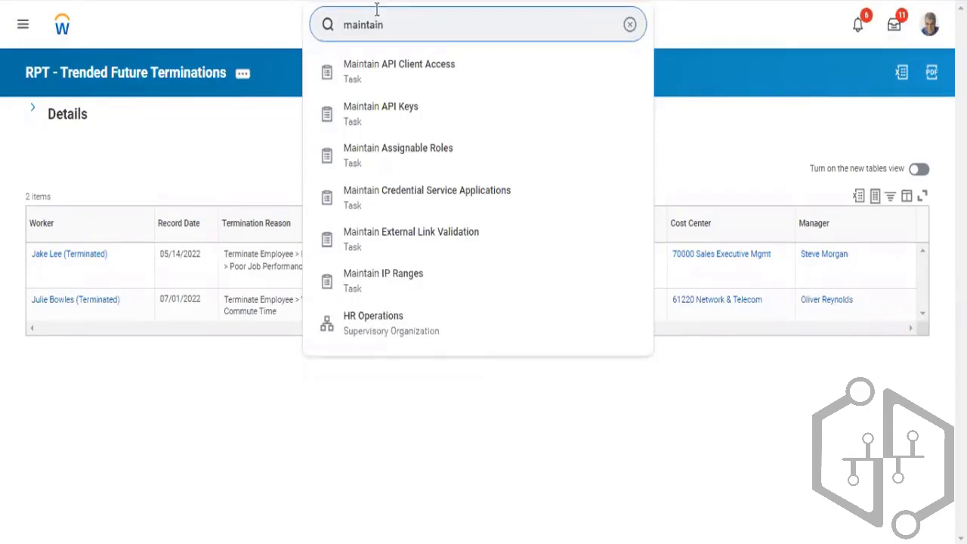
pyautogui.write(' trended')
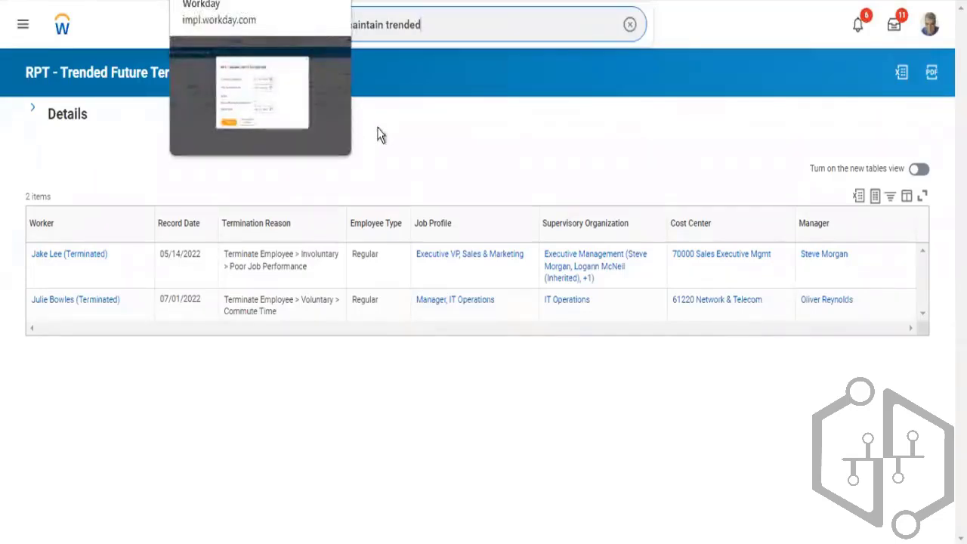
pyautogui.click(260, 28)
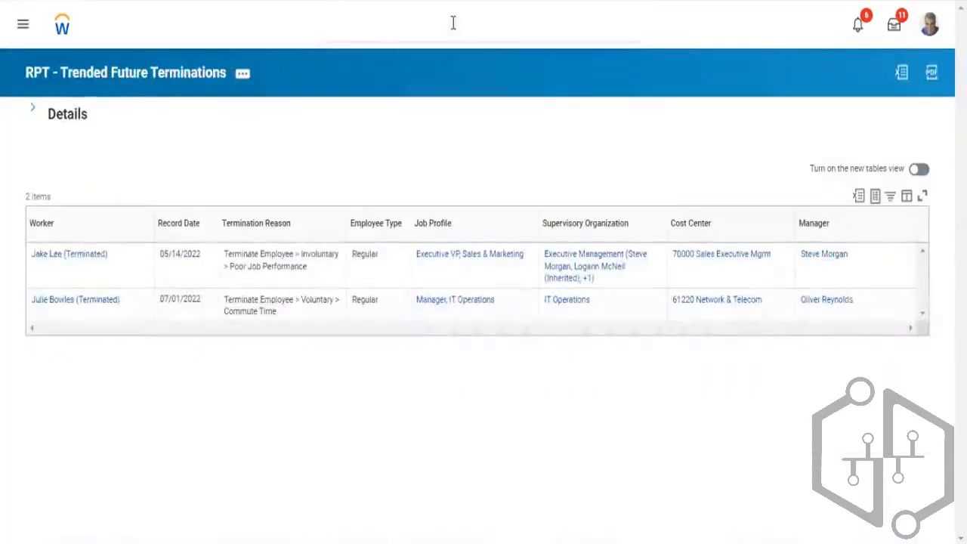
# - Search for the Senior Director - HR worker by name and open that worker's profile
pyautogui.click(454, 23)
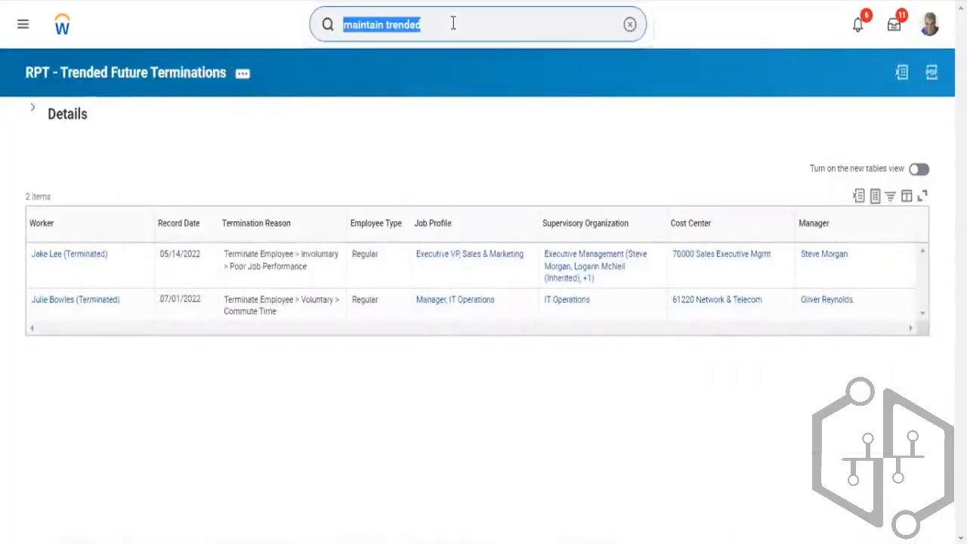
pyautogui.press('BackSpace')
pyautogui.write('log')
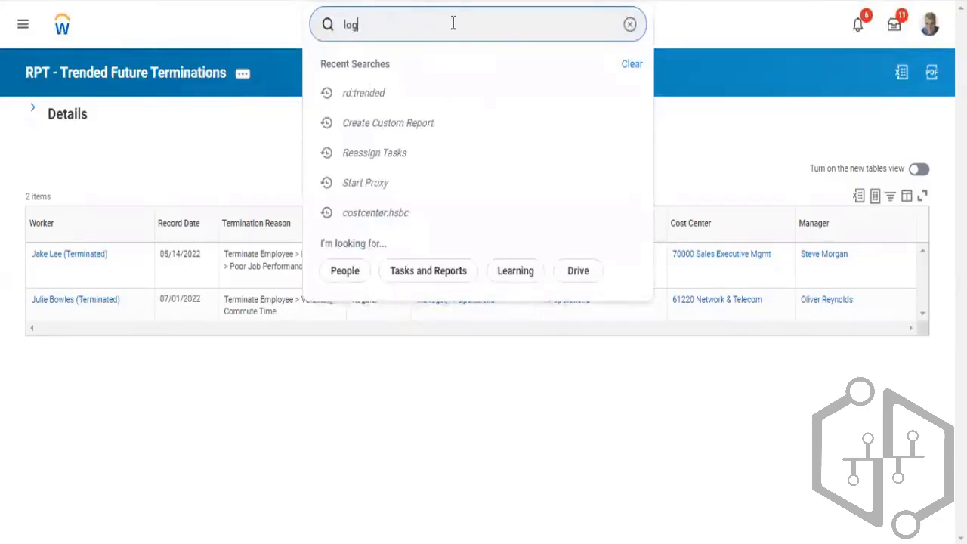
pyautogui.write('an m')
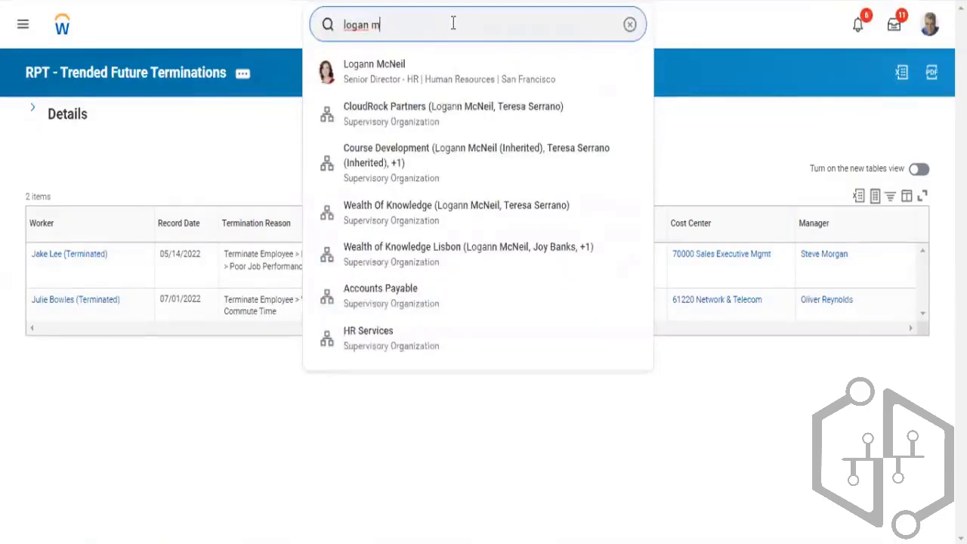
pyautogui.write('c ner')
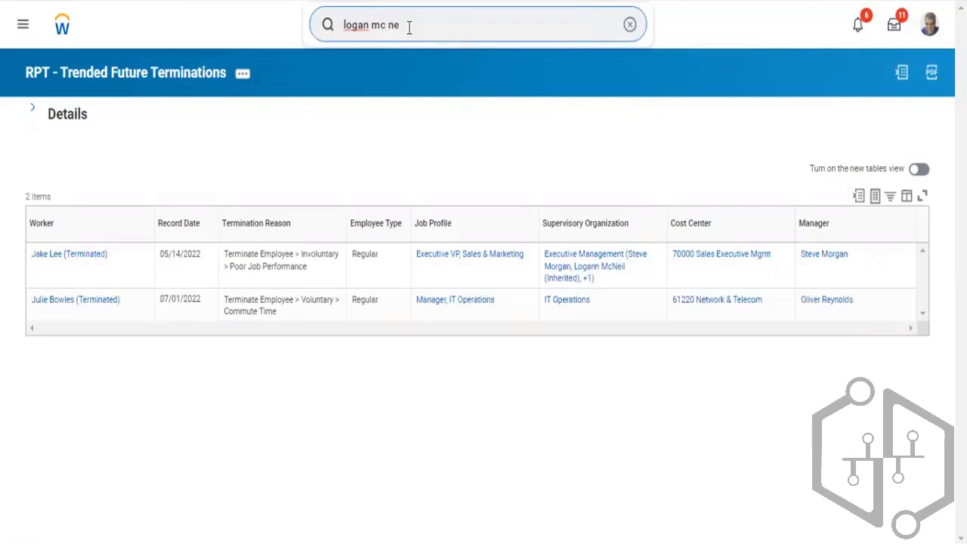
pyautogui.press('BackSpace')
pyautogui.press('BackSpace')
pyautogui.press('BackSpace')
pyautogui.press('BackSpace')
pyautogui.press('BackSpace')
pyautogui.press('BackSpace')
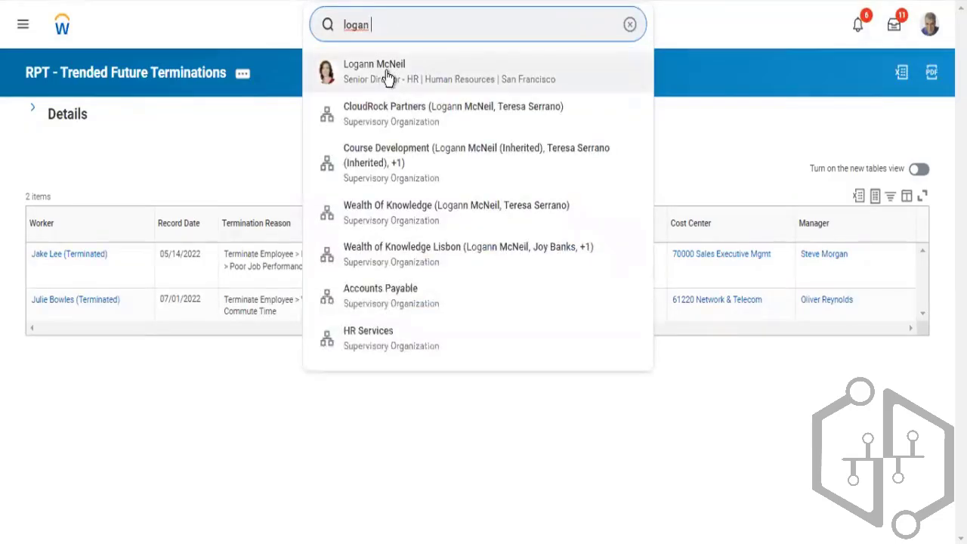
pyautogui.click(392, 81)
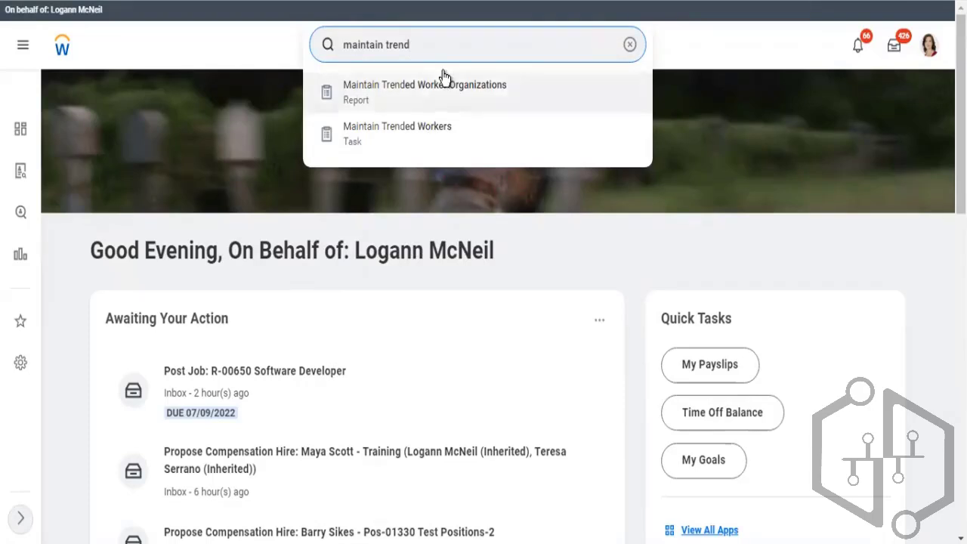
# - Open the Maintain Trended Workers task and refresh its recent run history
pyautogui.click(445, 140)
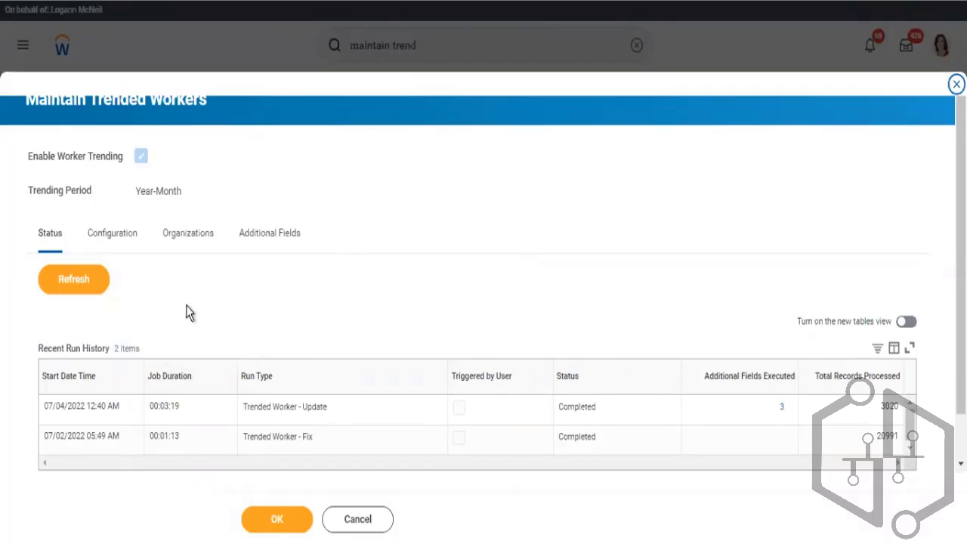
pyautogui.click(74, 280)
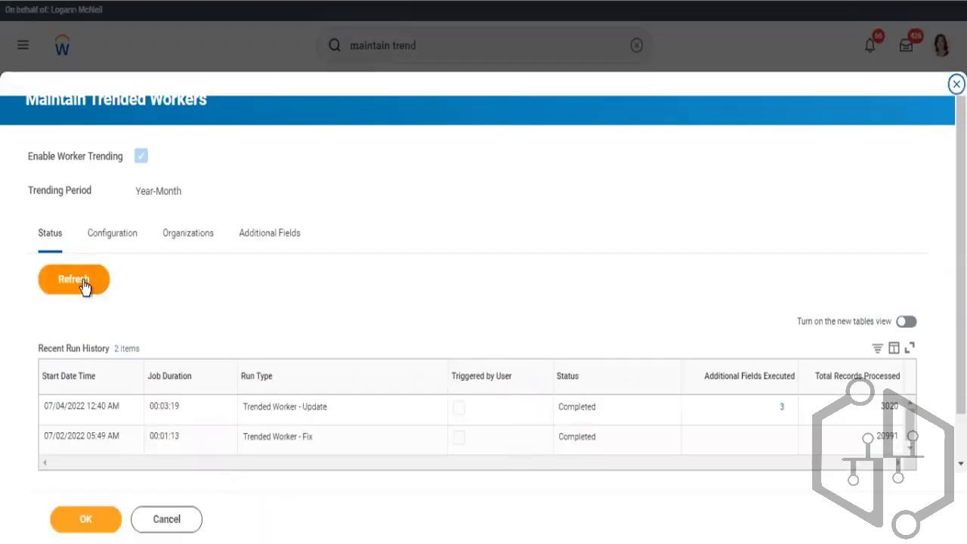
pyautogui.click(85, 286)
pyautogui.click(83, 285)
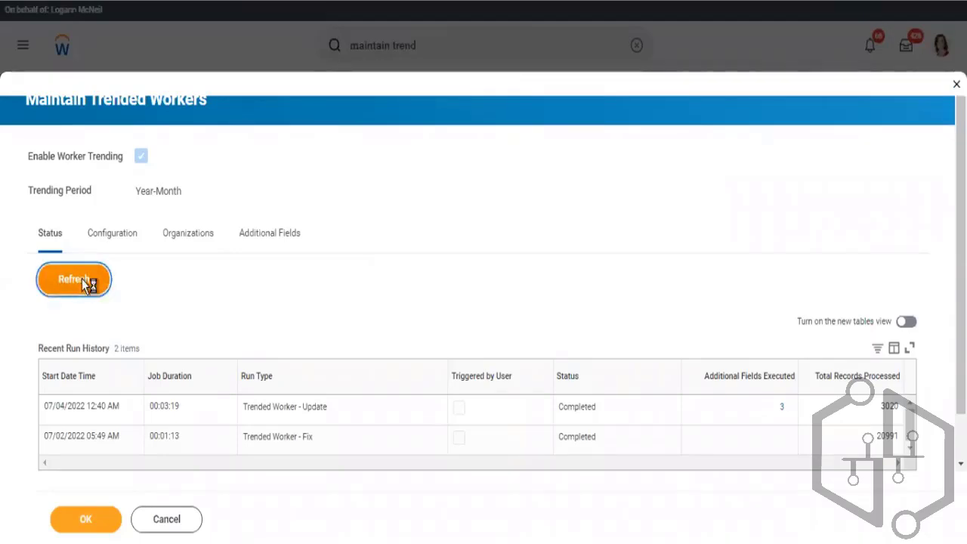